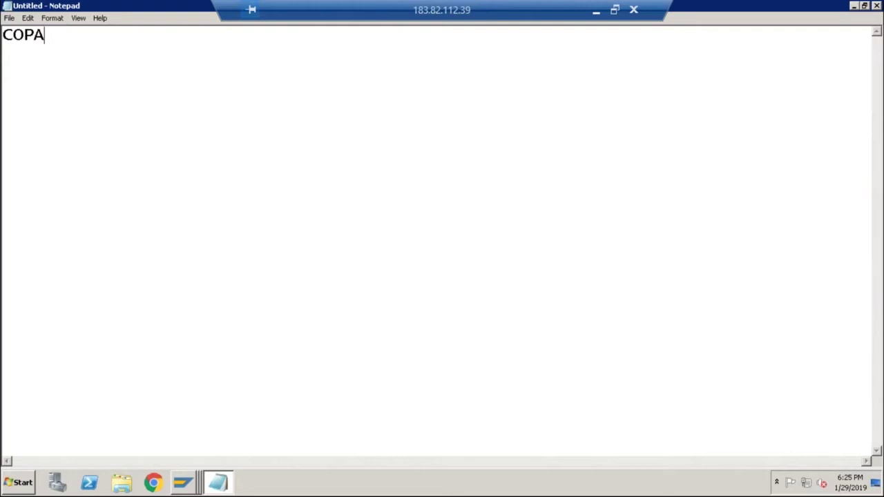
Add 'Account based' and 'Cost based' lines under the COPA heading
{"action": "key", "text": "Return"}
{"action": "type", "text": "Account "}
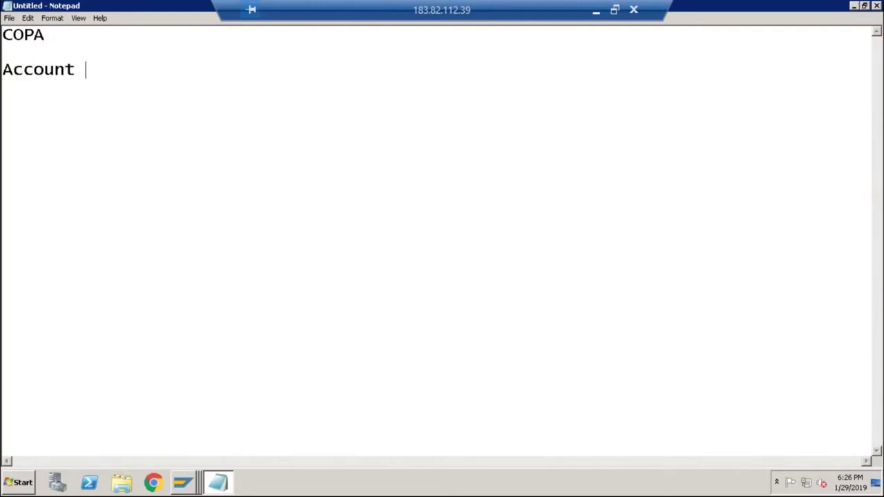
{"action": "type", "text": "based"}
{"action": "key", "text": "Return"}
{"action": "type", "text": "C"}
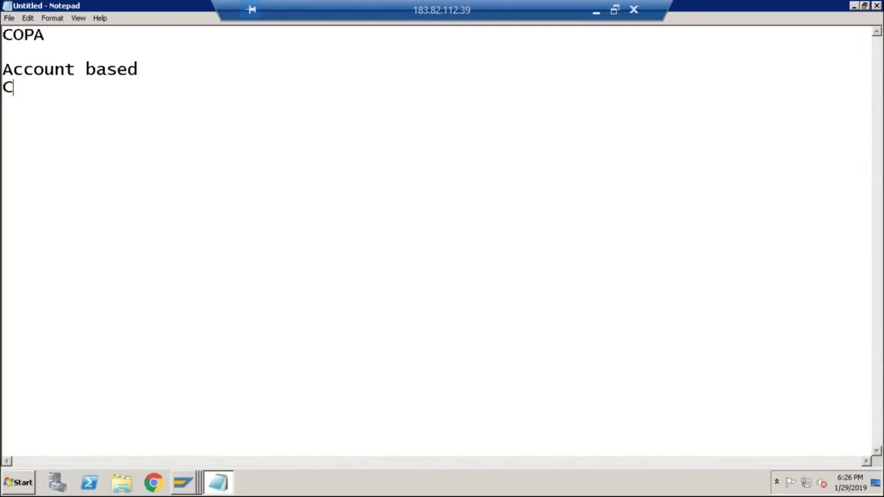
{"action": "type", "text": "ost based"}
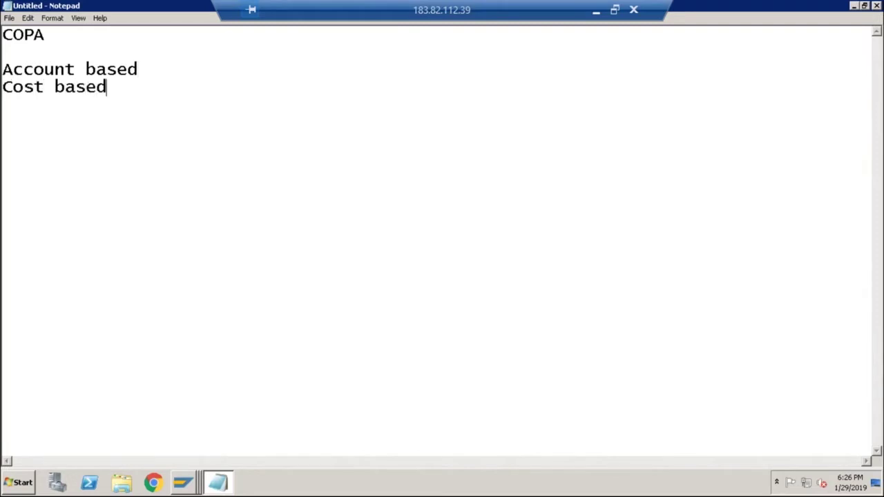
Append '- GL Accounting' to the Account based line
{"action": "key", "text": "Up"}
{"action": "key", "text": "Right"}
{"action": "key", "text": "Right"}
{"action": "key", "text": "Right"}
{"action": "type", "text": ";"}
{"action": "key", "text": "BackSpace"}
{"action": "type", "text": "-"}
{"action": "type", "text": "GL Acc"}
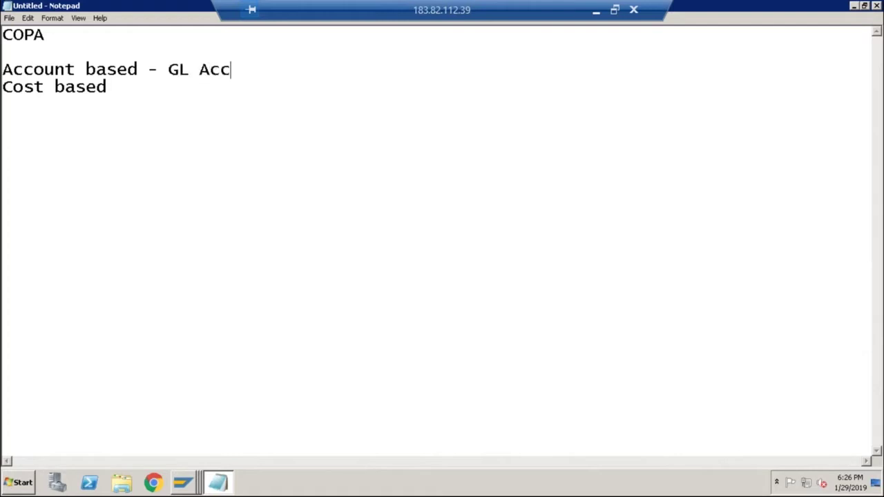
{"action": "type", "text": "ounting"}
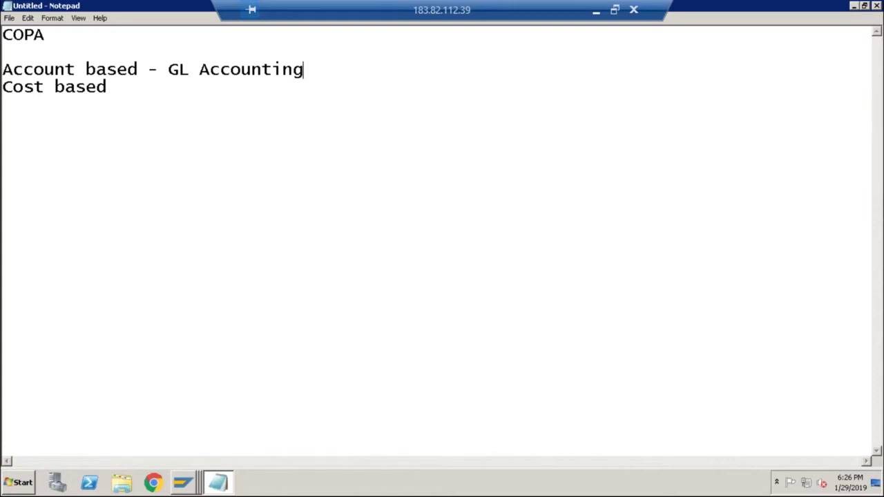
Append '- Values flow from other SAP modules' to the Cost based line
{"action": "left_click", "coordinate": [117, 87]}
{"action": "type", "text": "-"}
{"action": "type", "text": "Values "}
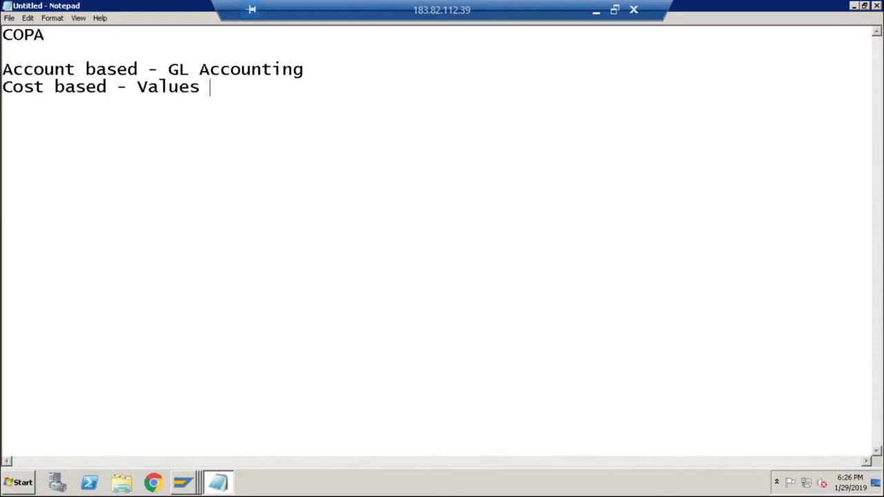
{"action": "type", "text": "flow f"}
{"action": "type", "text": "rom"}
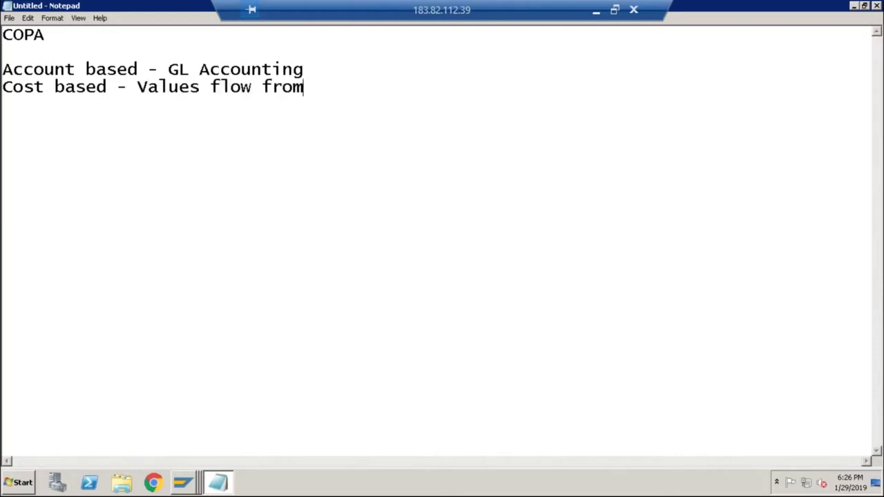
{"action": "type", "text": " other "}
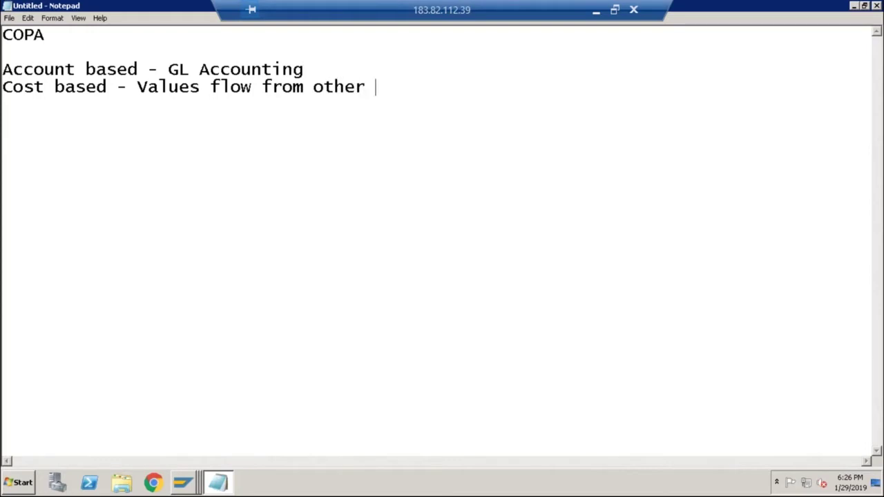
{"action": "type", "text": "SAP modules"}
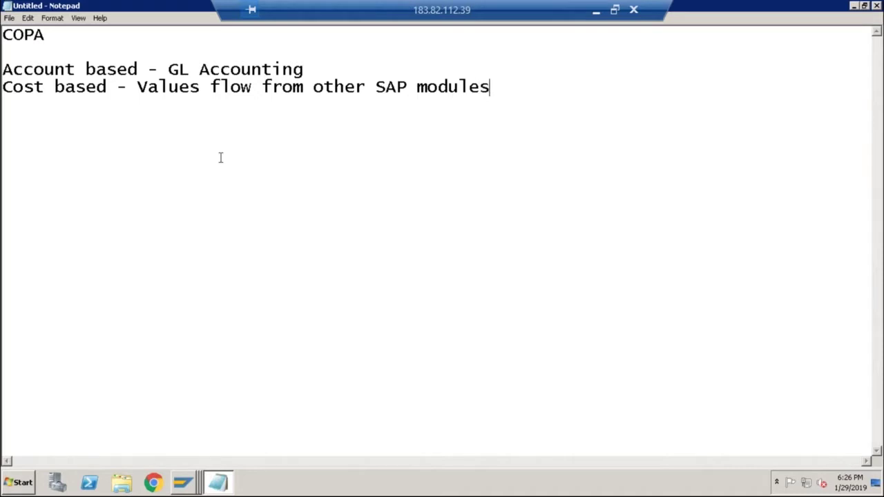
Start a new paragraph below the definitions beginning 'S/4 HANA'
{"action": "left_click", "coordinate": [107, 86]}
{"action": "left_click", "coordinate": [501, 87]}
{"action": "key", "text": "Return"}
{"action": "key", "text": "Return"}
{"action": "type", "text": "S/4 H"}
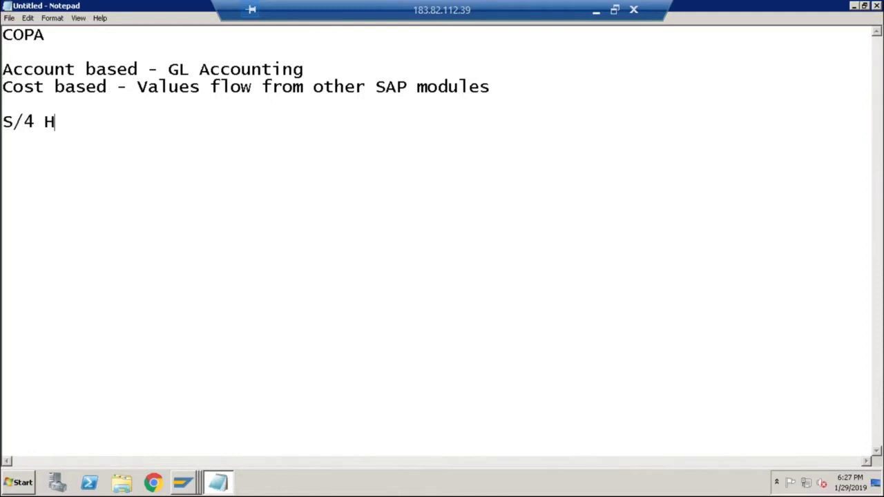
{"action": "type", "text": "ANA"}
{"action": "type", "text": ";"}
Under S/4 HANA, note 'No change in cost based COPA'
{"action": "key", "text": "BackSpace"}
{"action": "key", "text": "Return"}
{"action": "key", "text": "Return"}
{"action": "type", "text": "No chan"}
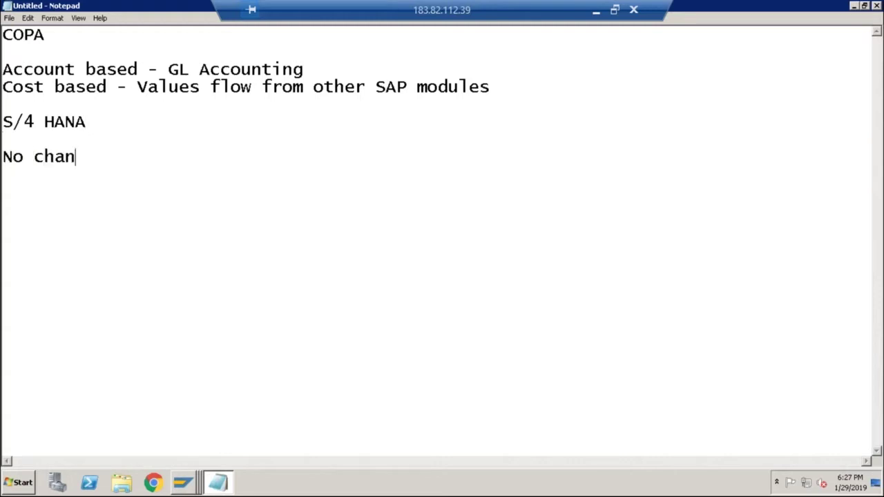
{"action": "type", "text": "ge in c"}
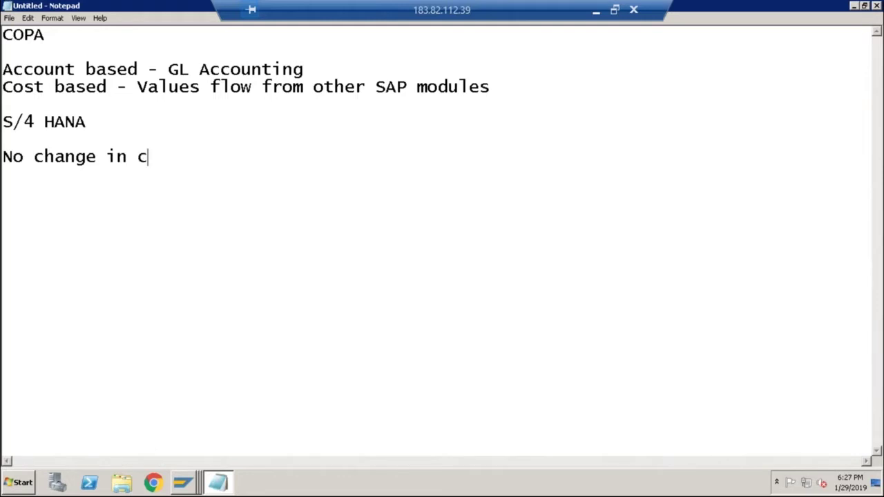
{"action": "type", "text": "ost bas"}
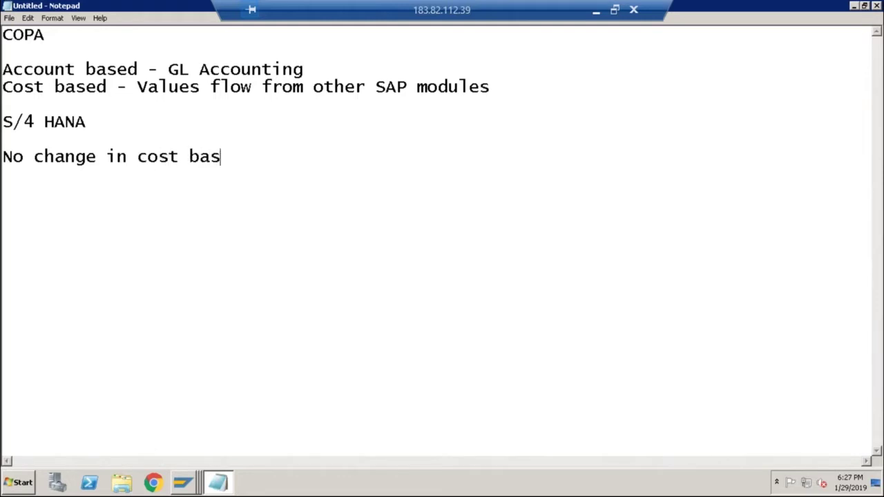
{"action": "type", "text": "ed COPA"}
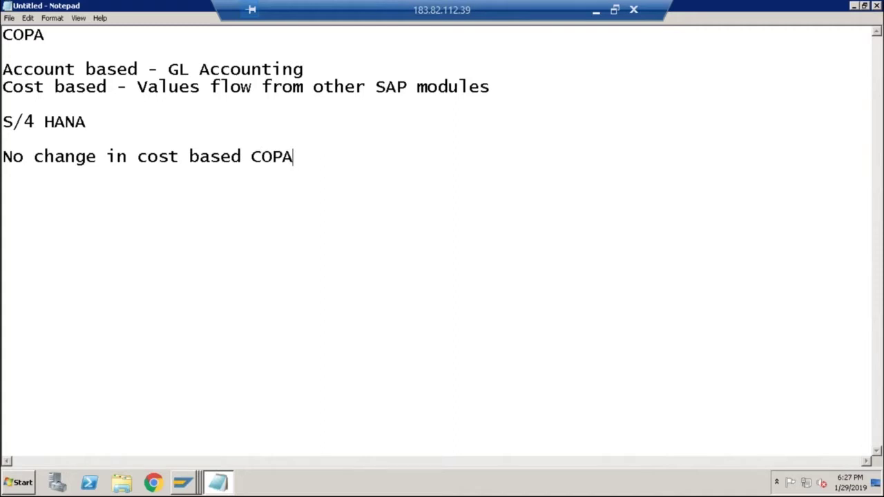
Add 'Simplifications are only available in Account based COPA' and list item '1. Simplified Data Model'
{"action": "key", "text": "Return"}
{"action": "key", "text": "Return"}
{"action": "type", "text": "Simplifi"}
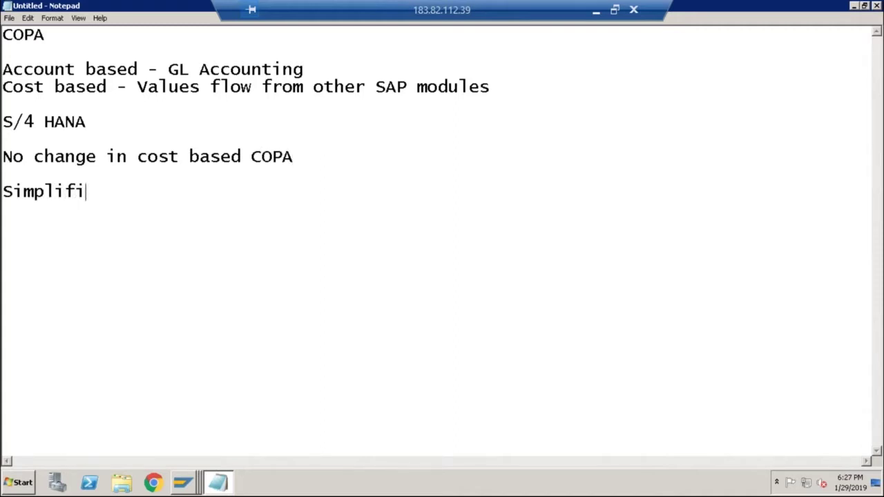
{"action": "type", "text": "cations "}
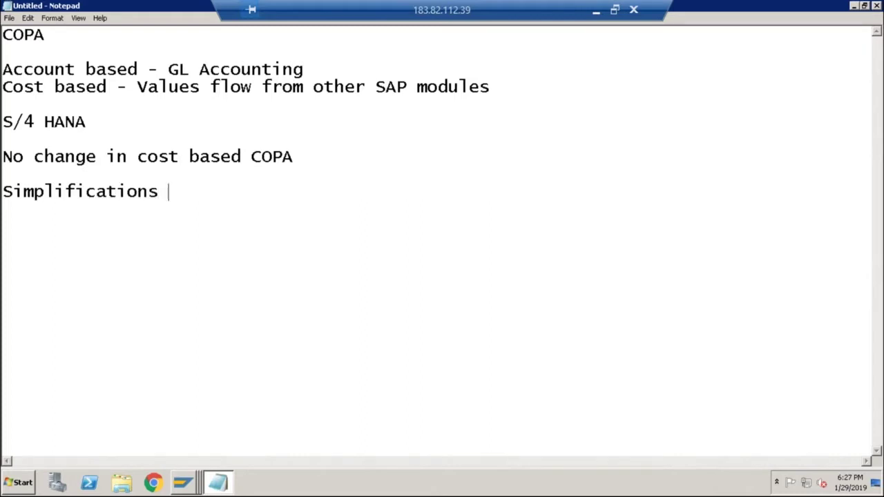
{"action": "type", "text": "are only"}
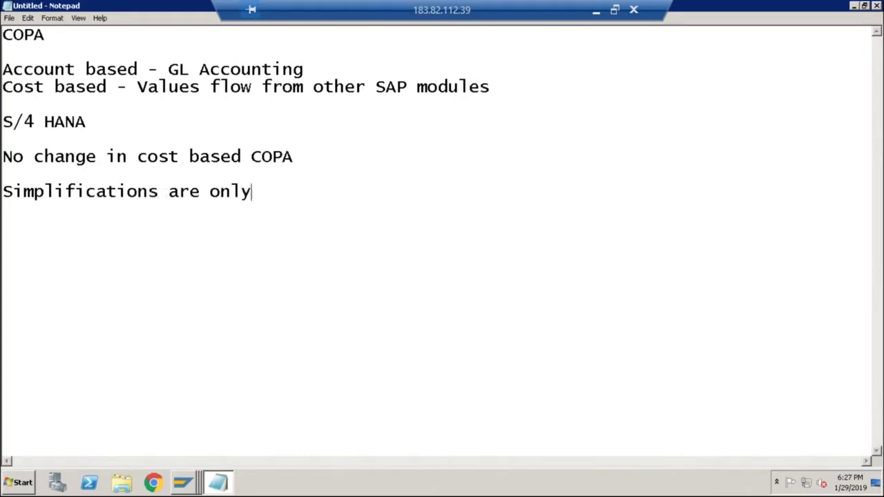
{"action": "type", "text": " availab"}
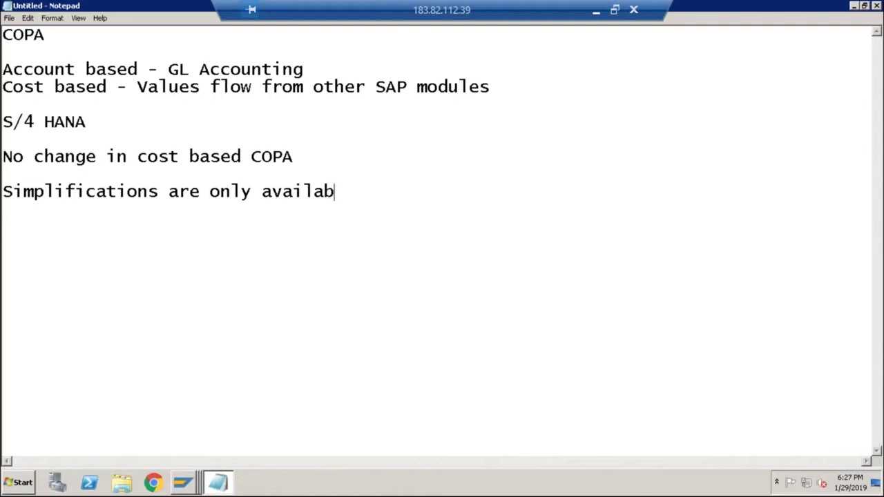
{"action": "type", "text": "le in Acc"}
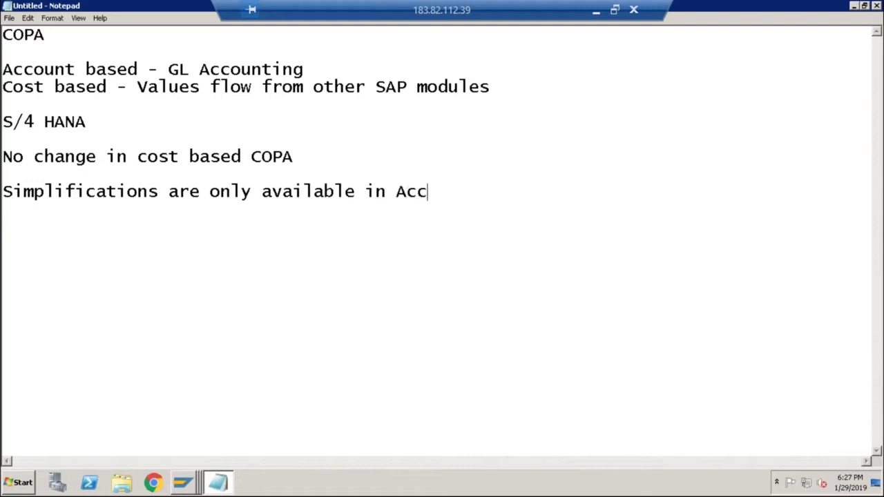
{"action": "type", "text": "ount ba"}
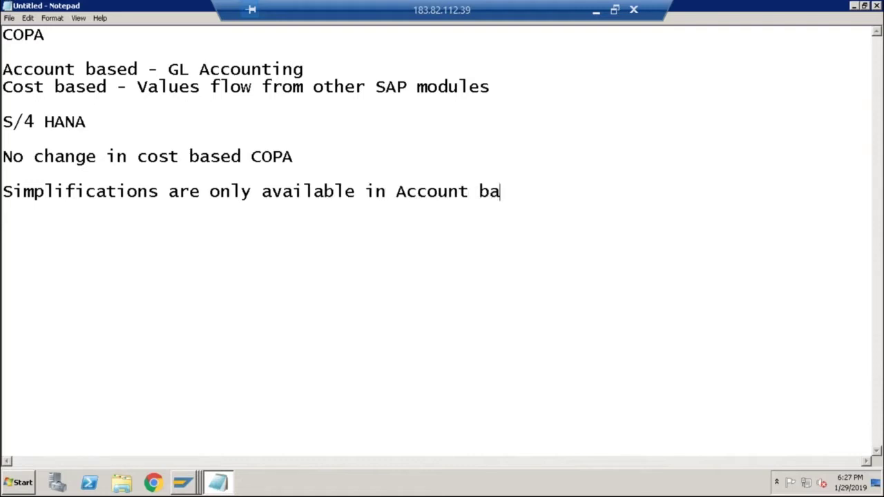
{"action": "type", "text": "sed COPA"}
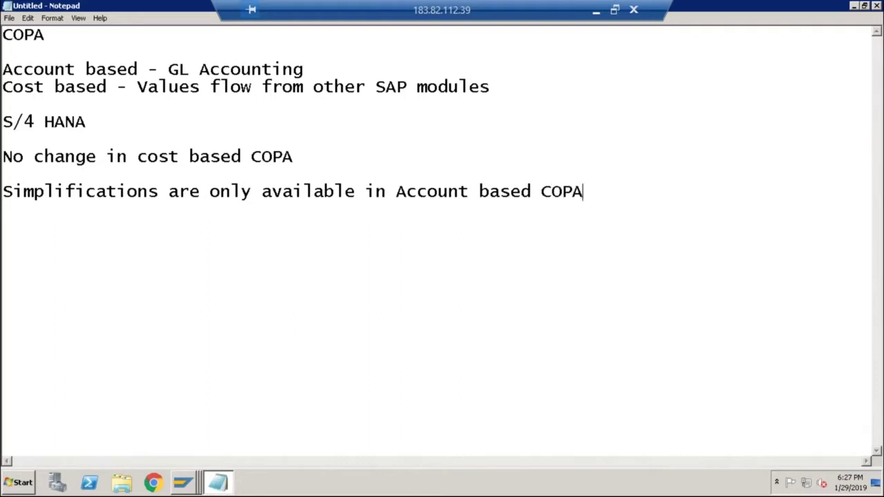
{"action": "key", "text": "Return"}
{"action": "key", "text": "Return"}
{"action": "type", "text": "1. Simplified "}
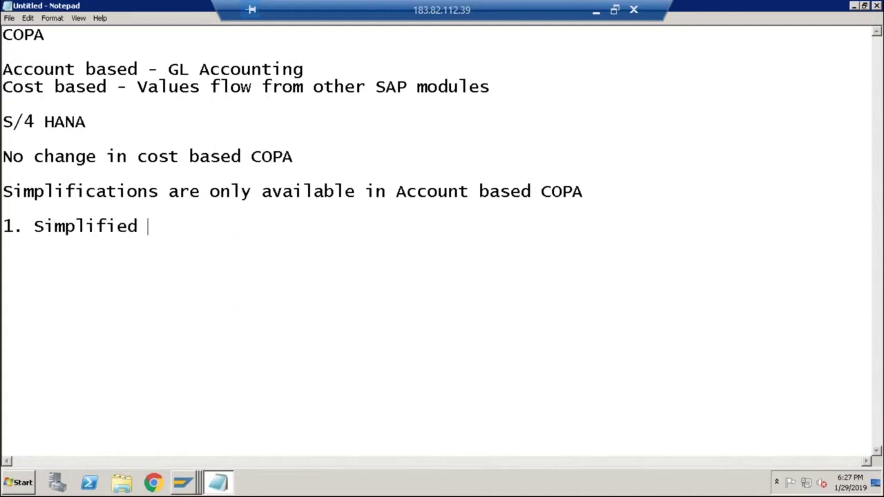
{"action": "type", "text": "Data Model"}
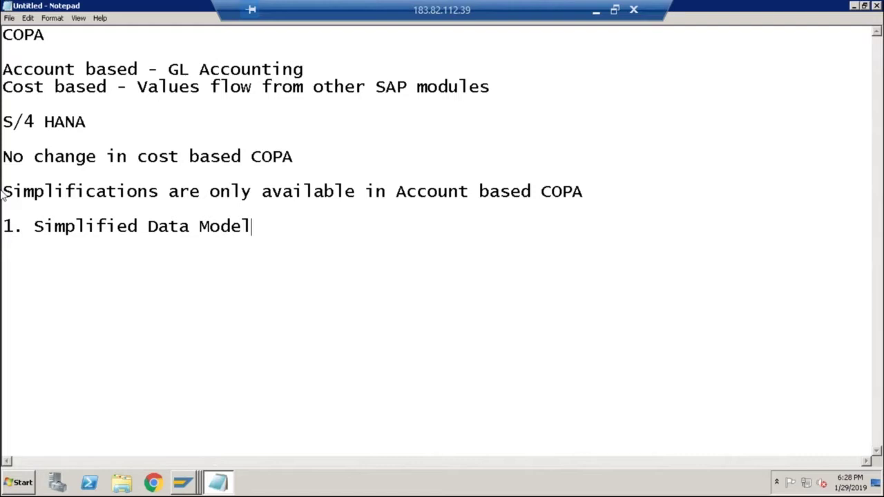
Add list item '2. COGS Split' and highlight the Simplified Data Model item
{"action": "key", "text": "Return"}
{"action": "type", "text": "2. COGS "}
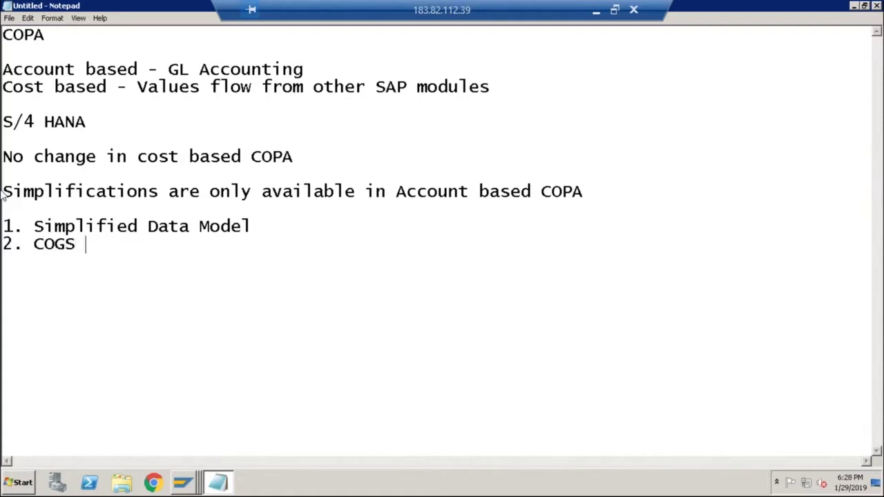
{"action": "type", "text": "Split"}
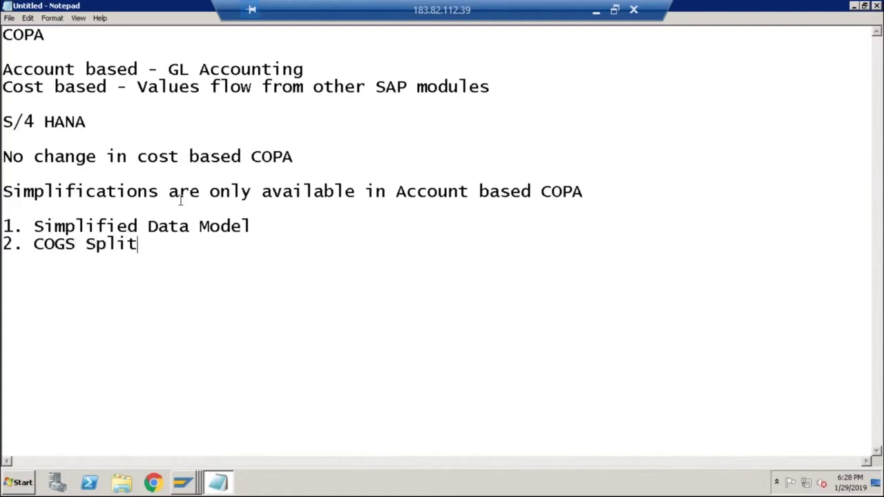
{"action": "mouse_move", "coordinate": [254, 225]}
{"action": "left_mouse_down"}
{"action": "mouse_move", "coordinate": [78, 224]}
{"action": "mouse_move", "coordinate": [256, 227]}
{"action": "left_mouse_up"}
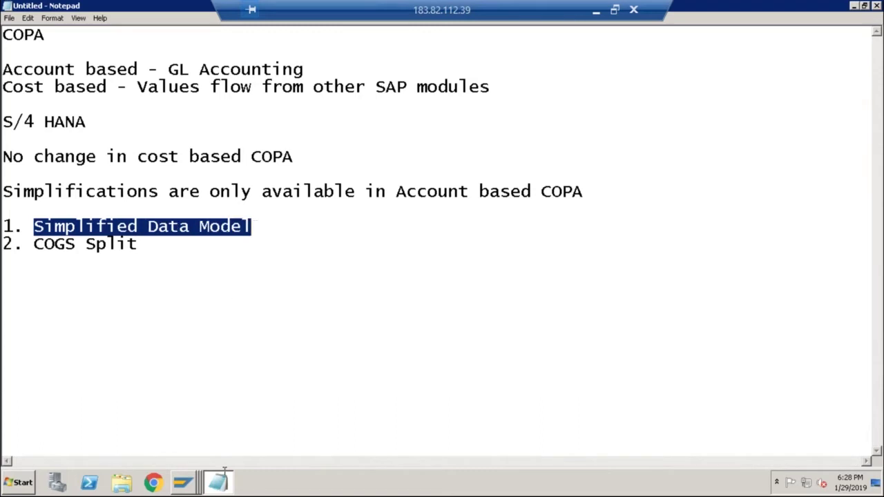
{"action": "left_click", "coordinate": [181, 484]}
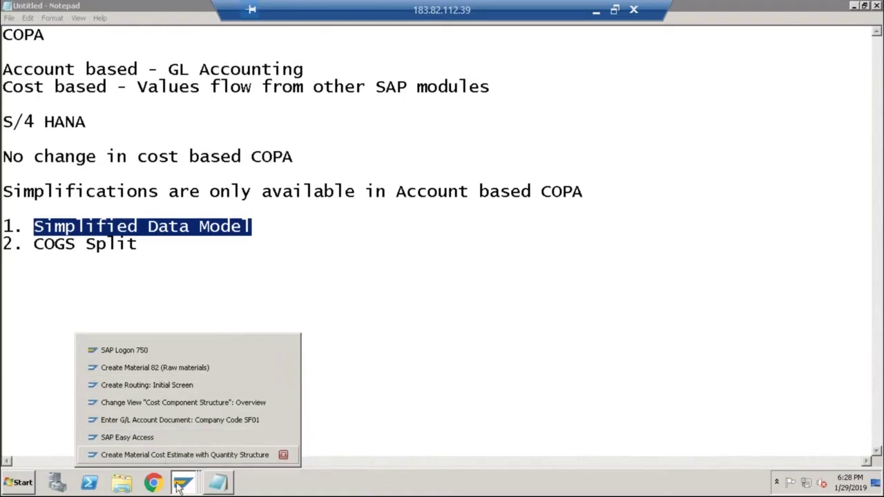
Log on to S4 1809 with the saved user and password, ending other logons
{"action": "left_click", "coordinate": [154, 350]}
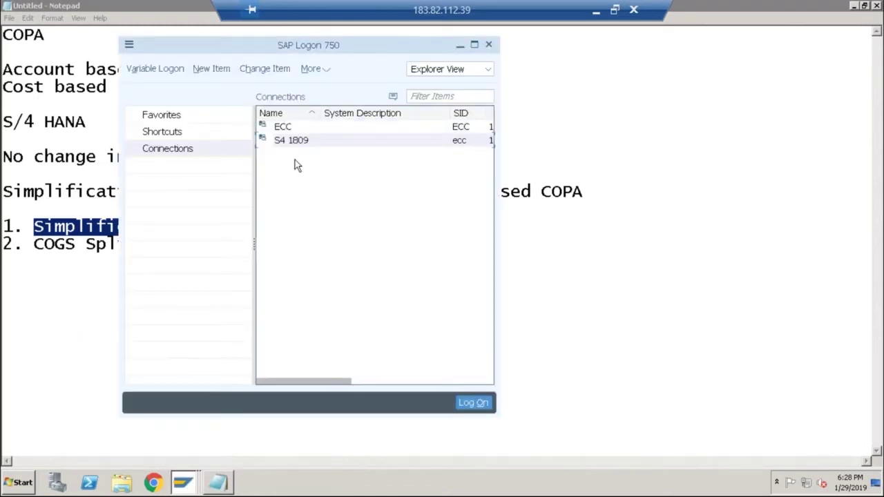
{"action": "double_click", "coordinate": [301, 142]}
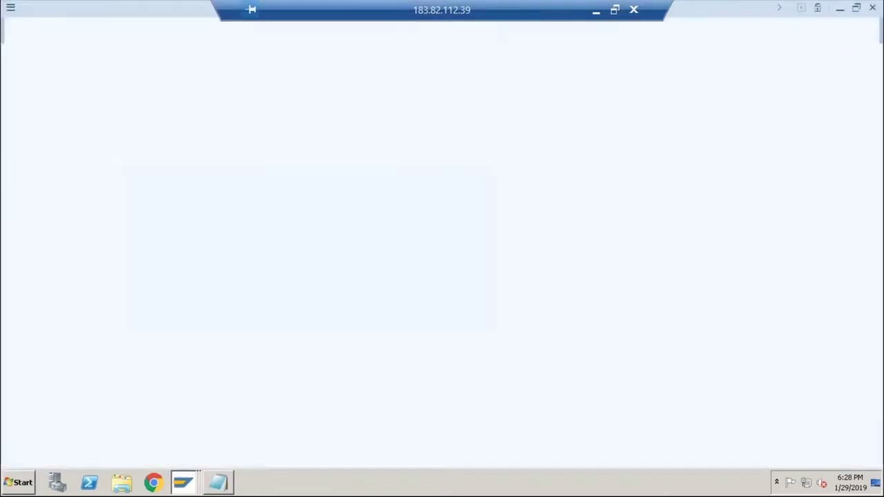
{"action": "key", "text": "BackSpace"}
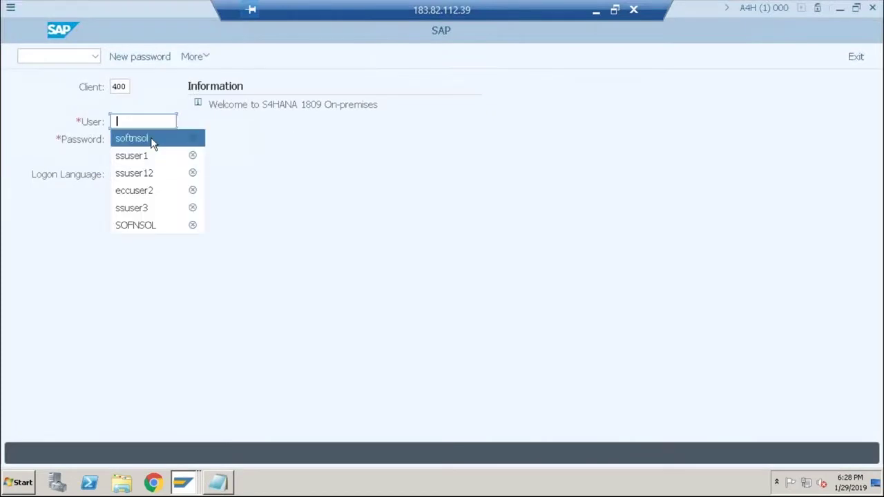
{"action": "left_click", "coordinate": [152, 140]}
{"action": "type", "text": "******"}
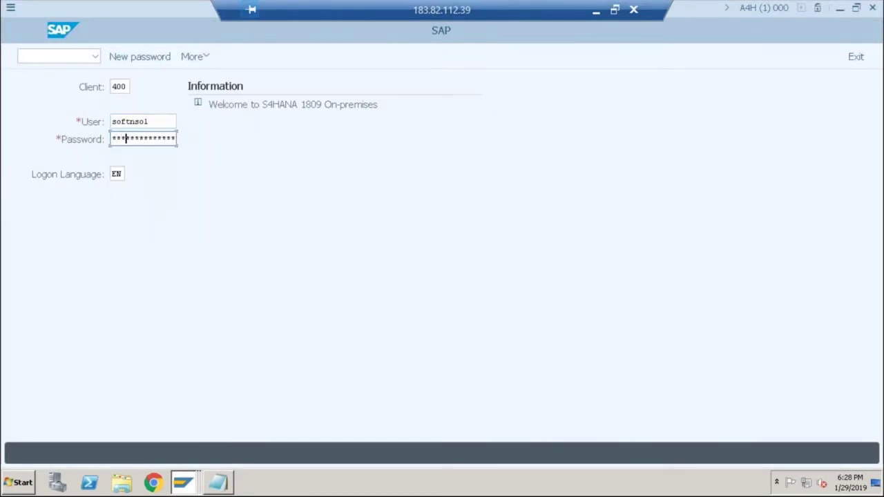
{"action": "type", "text": "***"}
{"action": "key", "text": "Return"}
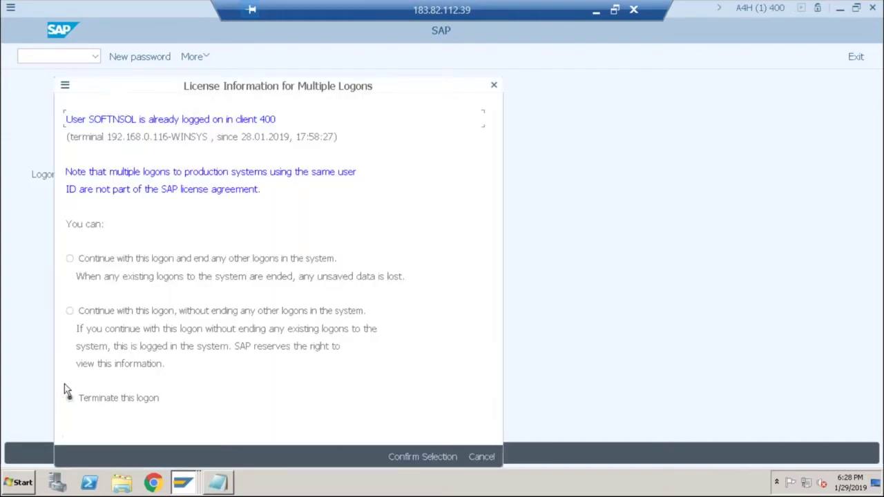
{"action": "left_click", "coordinate": [69, 258]}
{"action": "left_click", "coordinate": [409, 459]}
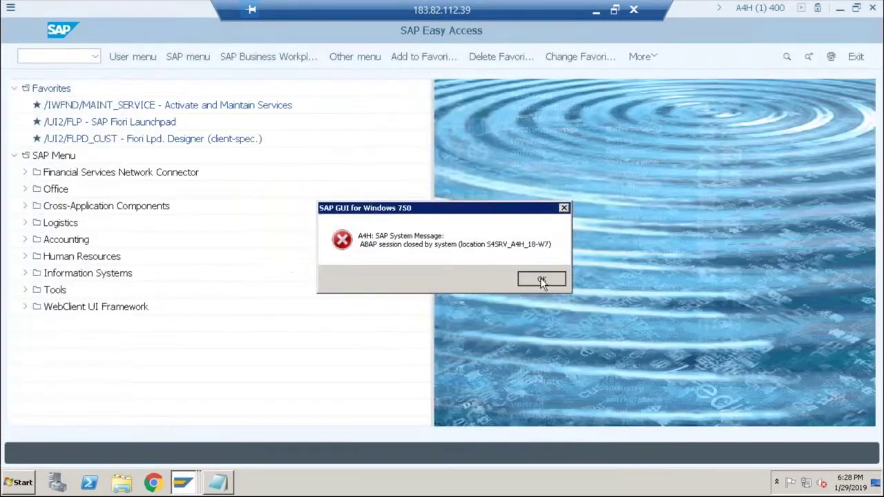
{"action": "left_click", "coordinate": [540, 278]}
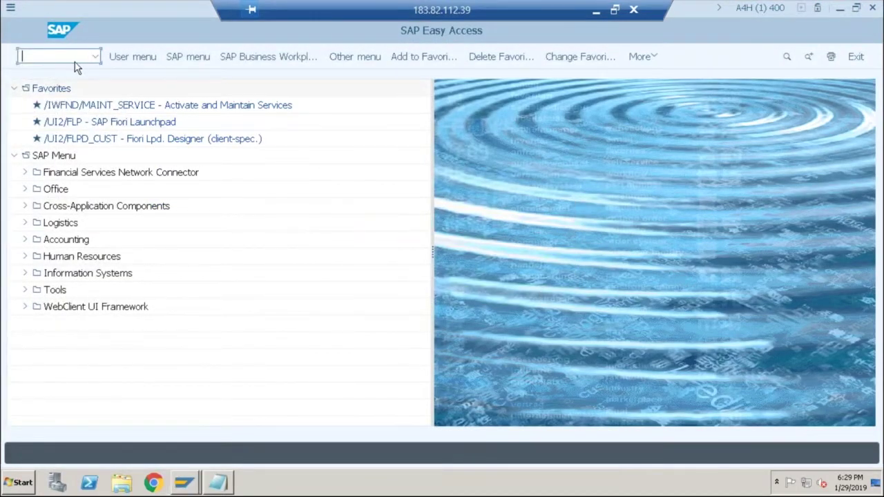
Via SPRO, expand the Reference IMG to Controlling › Profitability Analysis › Structures › Define Operating Concern
{"action": "type", "text": "spro"}
{"action": "key", "text": "Return"}
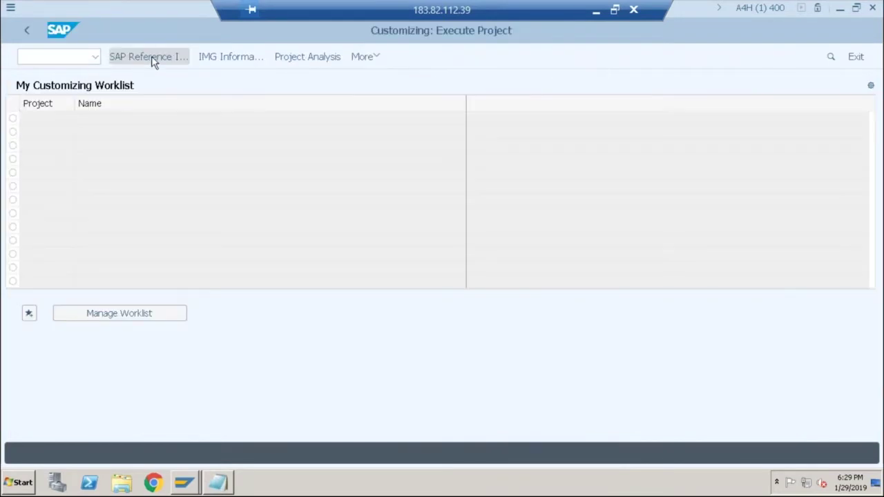
{"action": "left_click", "coordinate": [153, 59]}
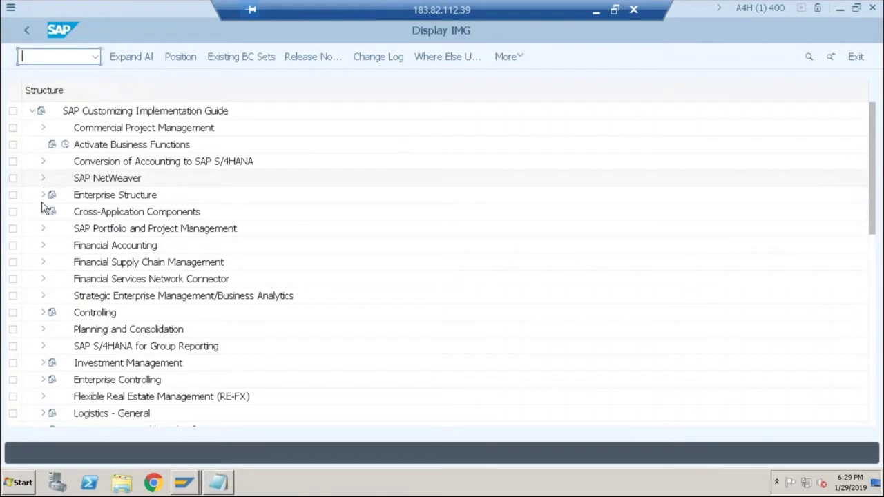
{"action": "left_click", "coordinate": [43, 312]}
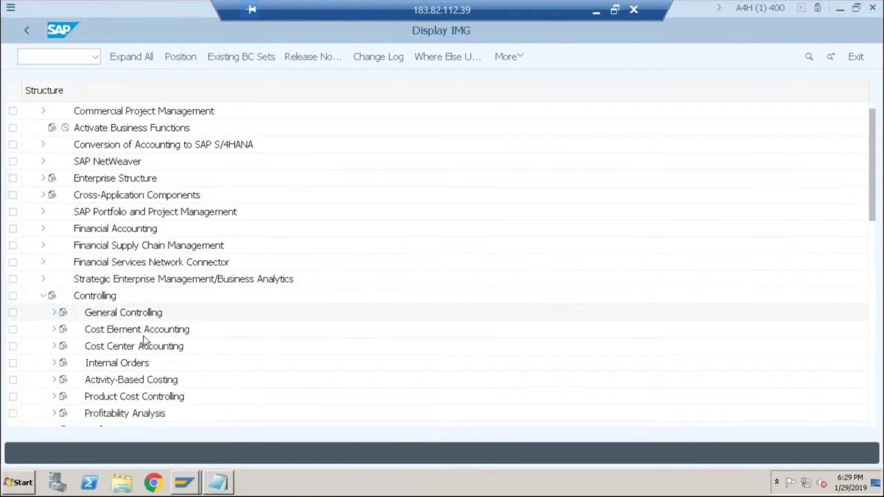
{"action": "left_click", "coordinate": [53, 413]}
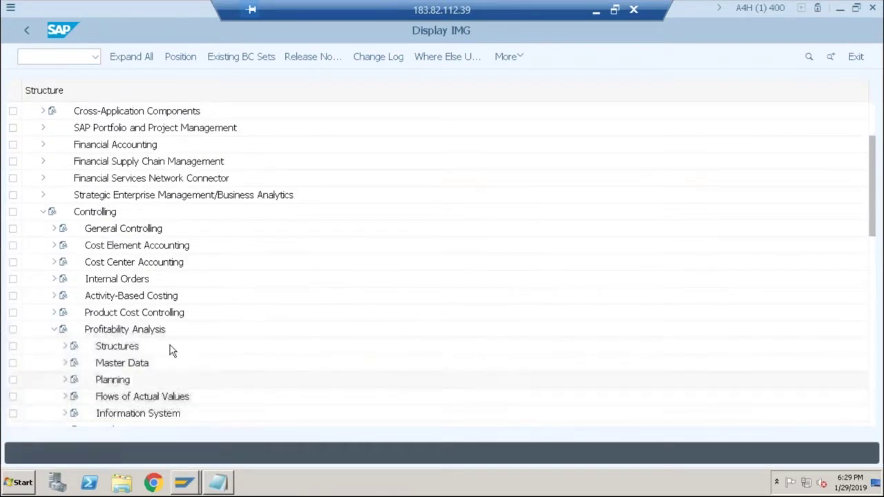
{"action": "left_click", "coordinate": [65, 347]}
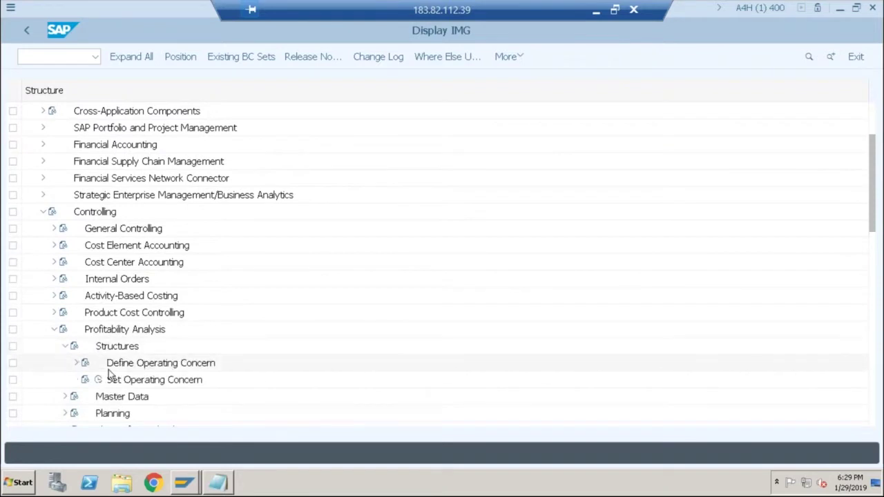
{"action": "left_click", "coordinate": [76, 364]}
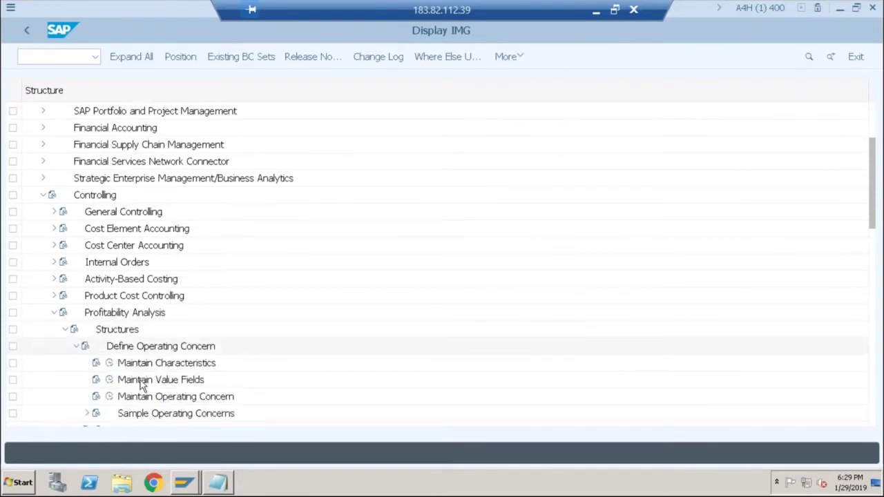
Open Maintain Operating Concern for SF01 and display its data structure
{"action": "left_click", "coordinate": [111, 398]}
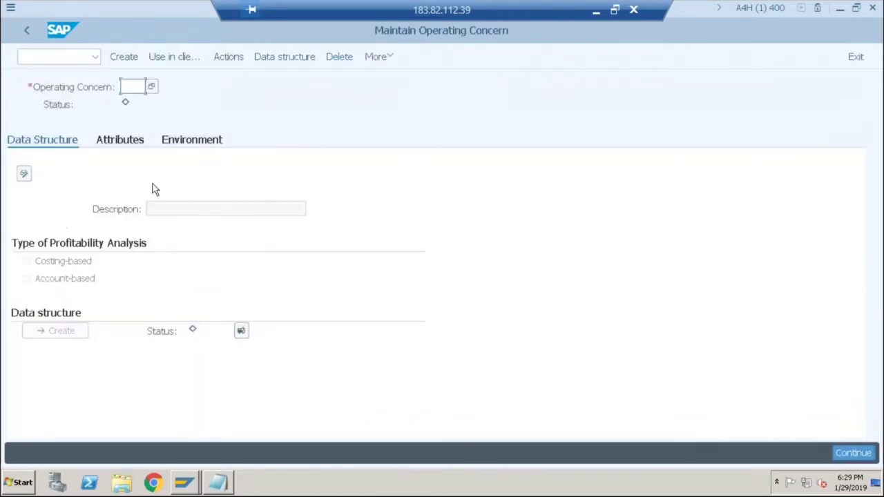
{"action": "type", "text": "sf01"}
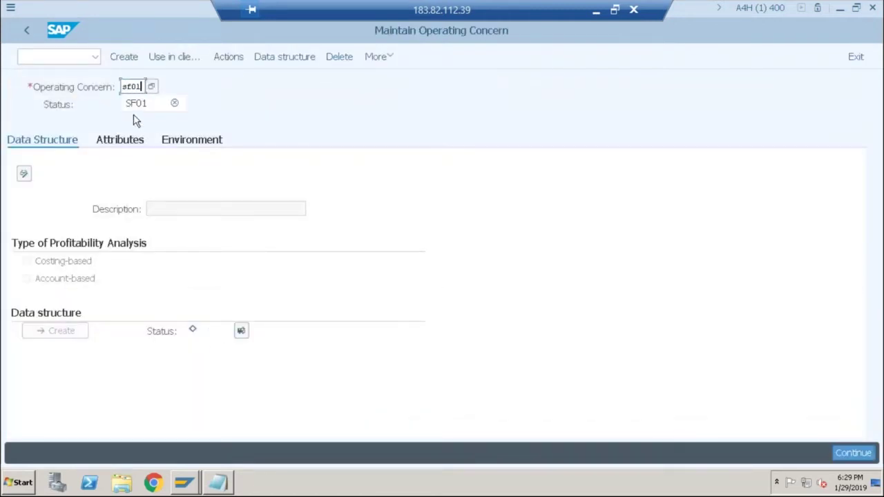
{"action": "key", "text": "Return"}
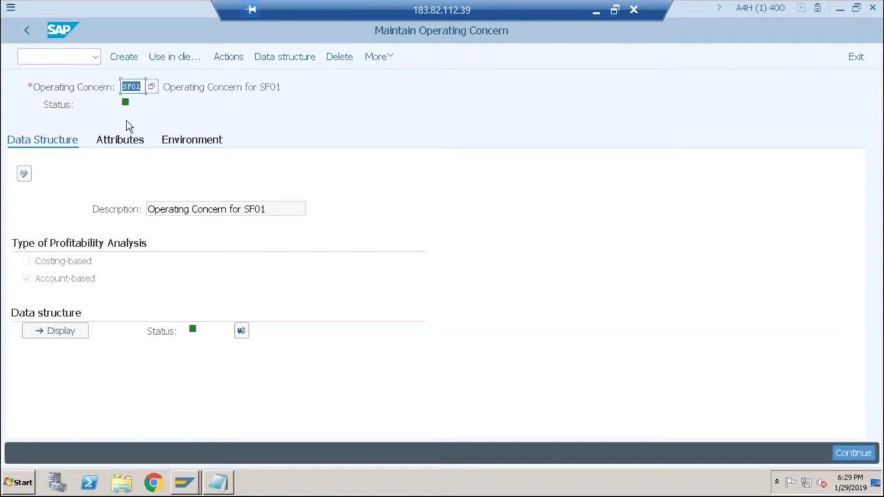
{"action": "left_click", "coordinate": [59, 333]}
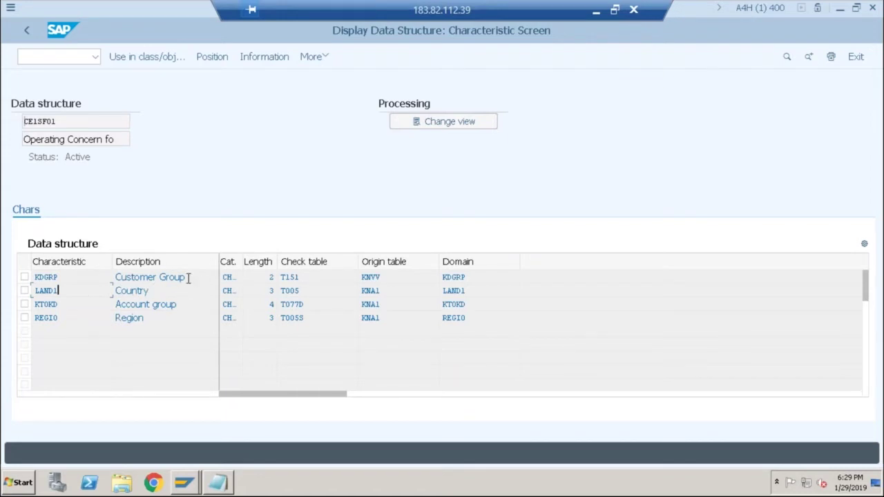
Point out CE1SF01 origin tables: KNVV for Customer Group, KNA1 for Country
{"action": "left_click_drag", "start_coordinate": [192, 276], "coordinate": [111, 291]}
{"action": "left_click", "coordinate": [159, 290]}
{"action": "left_click", "coordinate": [467, 291]}
{"action": "left_click", "coordinate": [385, 279]}
{"action": "left_click", "coordinate": [387, 293]}
{"action": "left_click", "coordinate": [387, 277]}
{"action": "left_click_drag", "start_coordinate": [391, 276], "coordinate": [349, 276]}
{"action": "left_click", "coordinate": [388, 277]}
{"action": "double_click", "coordinate": [381, 277]}
{"action": "left_click", "coordinate": [387, 277]}
{"action": "left_click_drag", "start_coordinate": [381, 277], "coordinate": [356, 277]}
{"action": "left_click", "coordinate": [384, 277]}
{"action": "left_click_drag", "start_coordinate": [186, 278], "coordinate": [112, 276]}
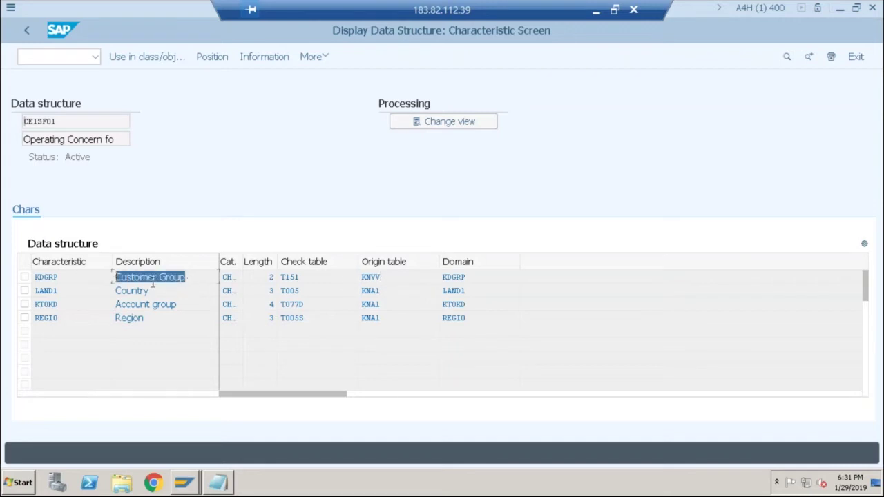
{"action": "left_click", "coordinate": [193, 279]}
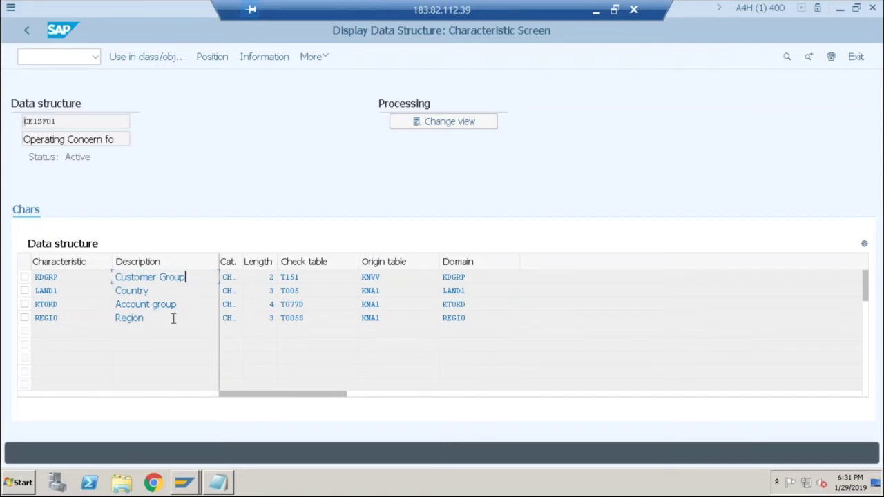
{"action": "left_click_drag", "start_coordinate": [159, 319], "coordinate": [103, 321]}
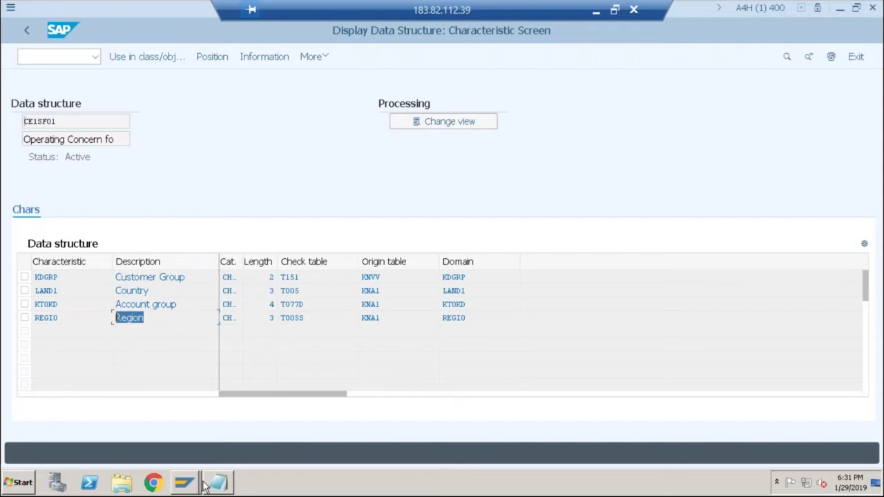
{"action": "mouse_move", "coordinate": [187, 482]}
{"action": "left_click", "coordinate": [180, 455]}
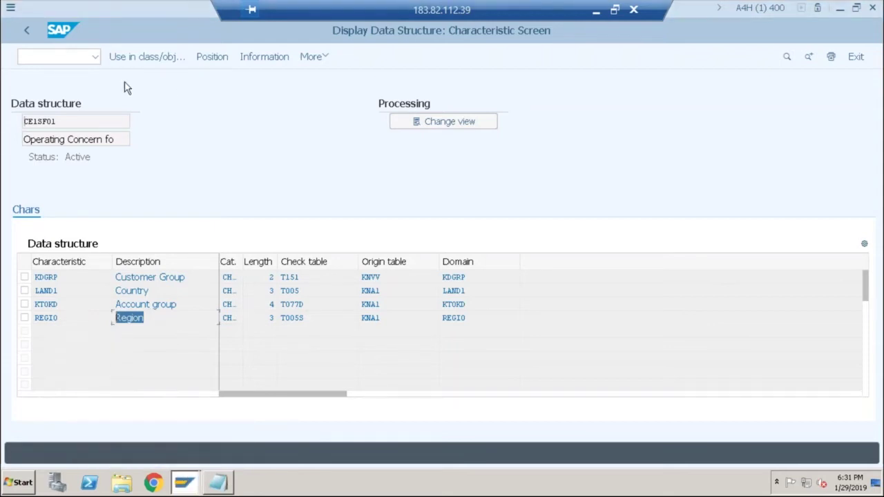
{"action": "left_click", "coordinate": [57, 60]}
Open SE16N in a new session for table ACDOCA
{"action": "type", "text": "/"}
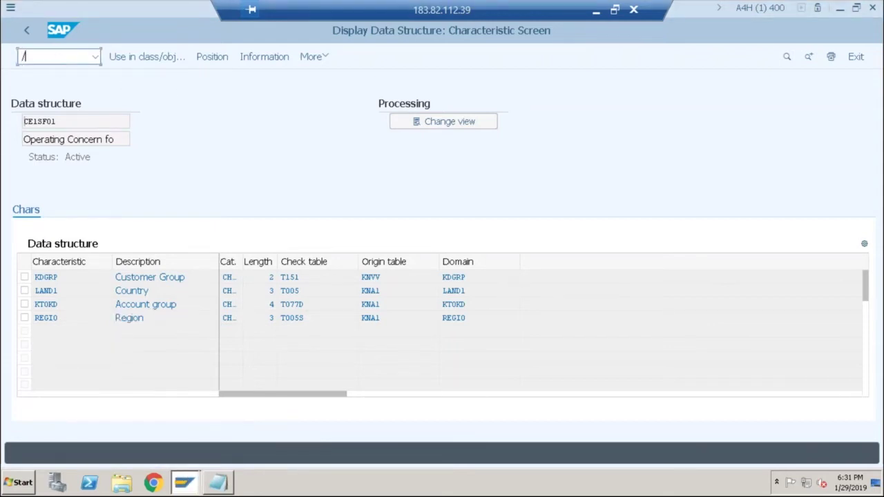
{"action": "type", "text": "nse16"}
{"action": "key", "text": "BackSpace"}
{"action": "type", "text": "oke16n"}
{"action": "key", "text": "Return"}
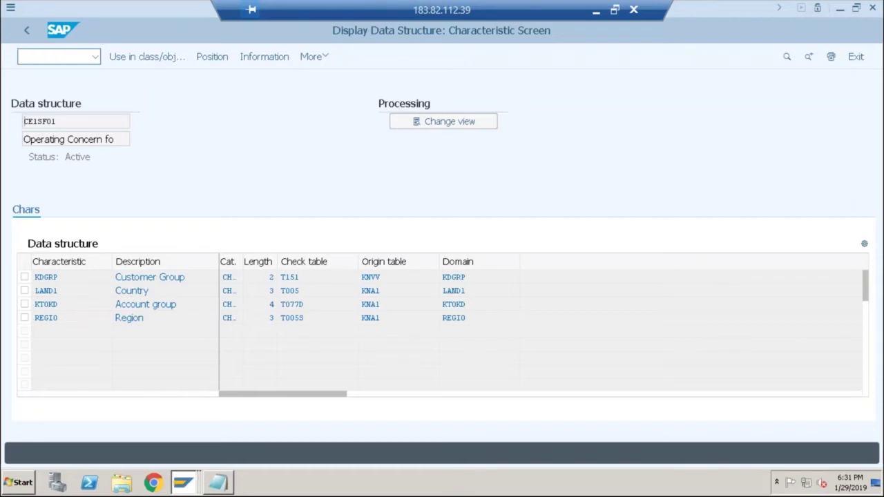
{"action": "type", "text": "acdoca"}
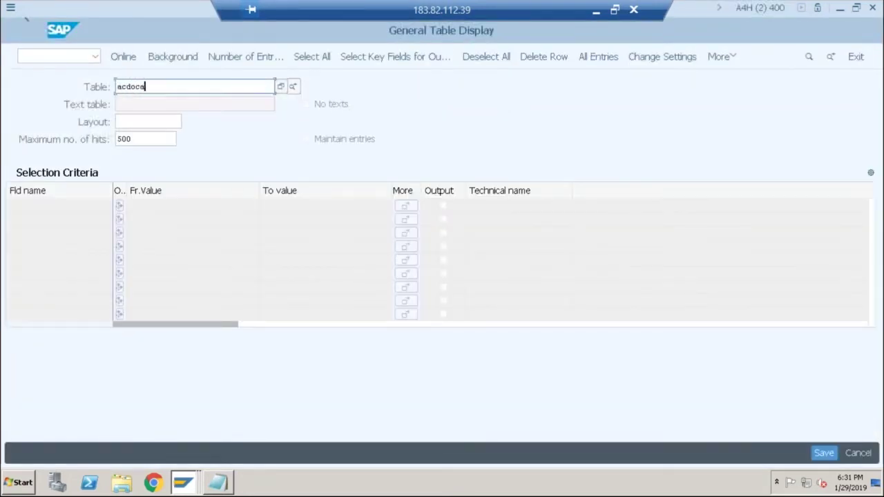
{"action": "key", "text": "Return"}
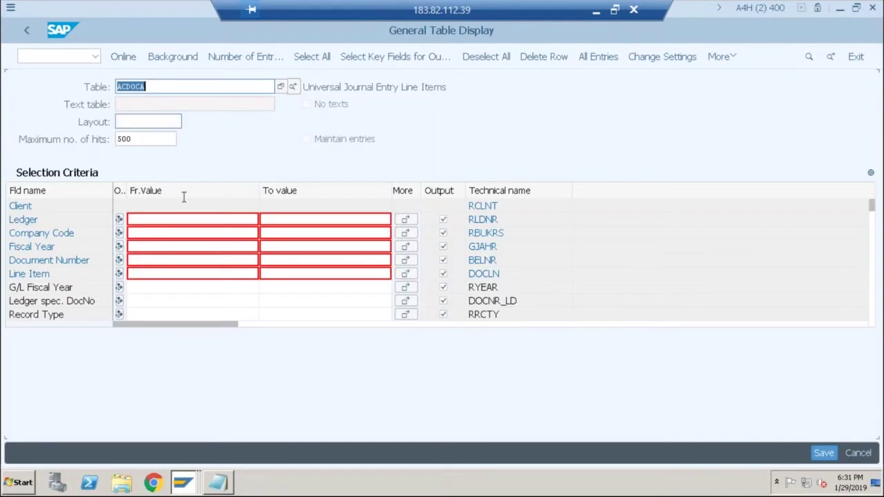
{"action": "left_click", "coordinate": [164, 233]}
{"action": "type", "text": "sf01"}
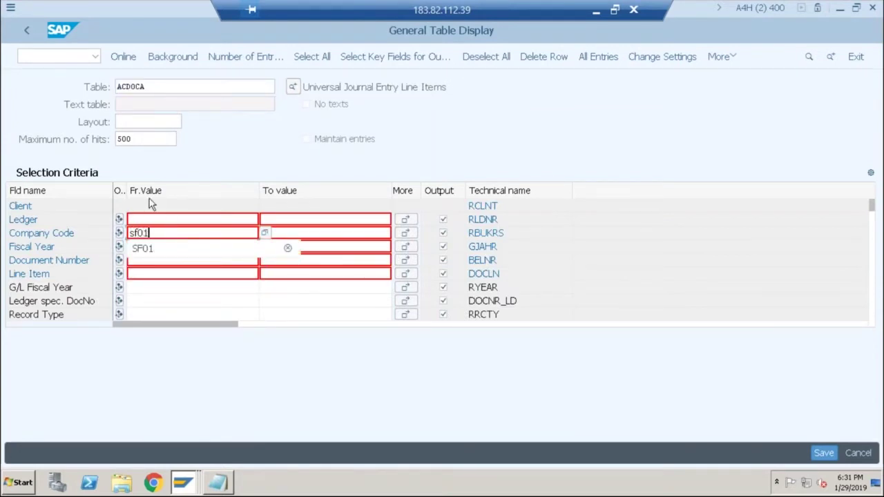
{"action": "left_click", "coordinate": [148, 260]}
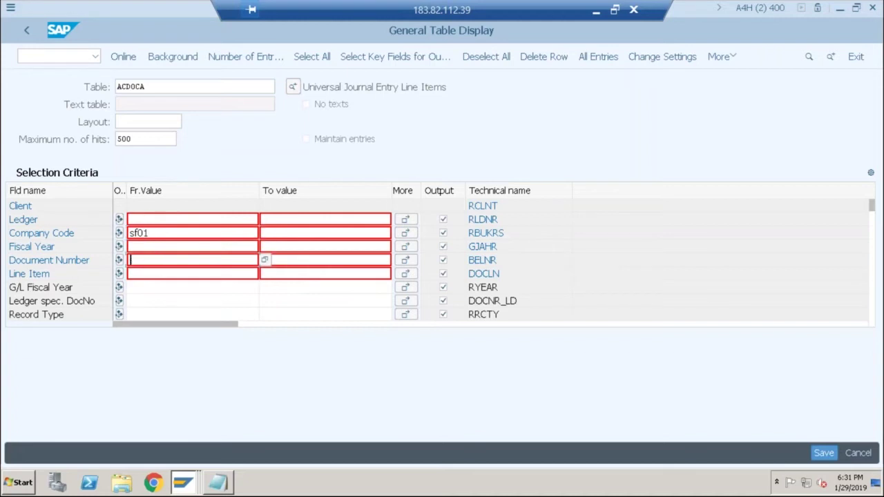
{"action": "left_click", "coordinate": [145, 261]}
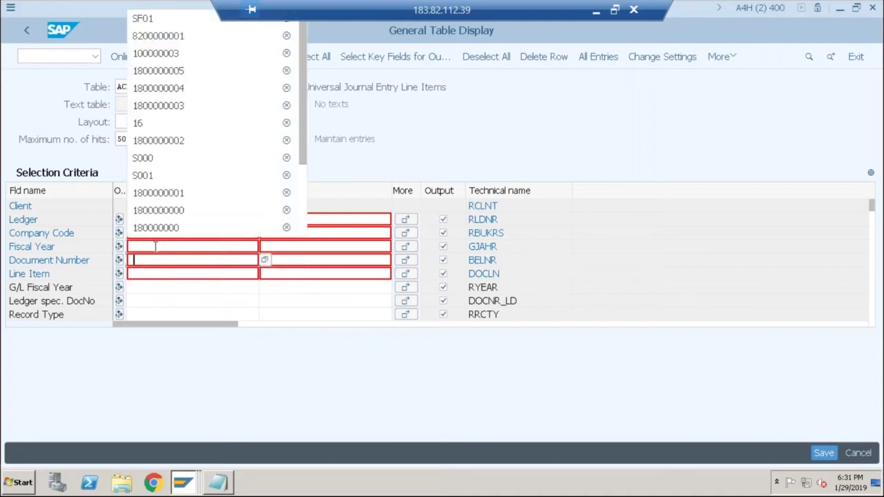
{"action": "left_click", "coordinate": [197, 72]}
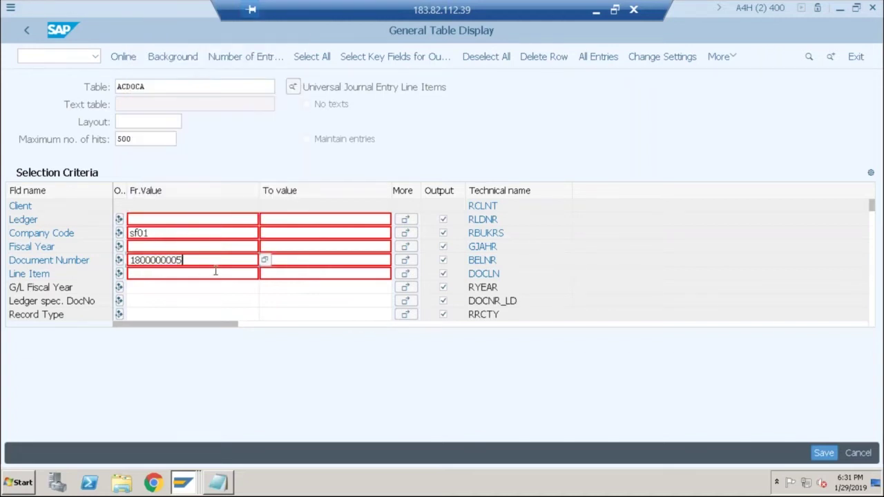
{"action": "left_click", "coordinate": [123, 58]}
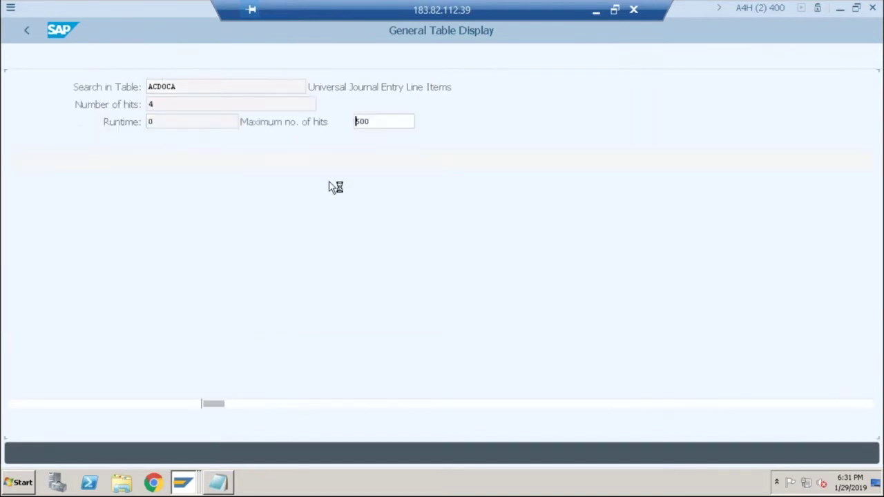
Scroll across the ACDOCA result columns to review line items in ledgers 0L and IF
{"action": "left_click", "coordinate": [351, 406]}
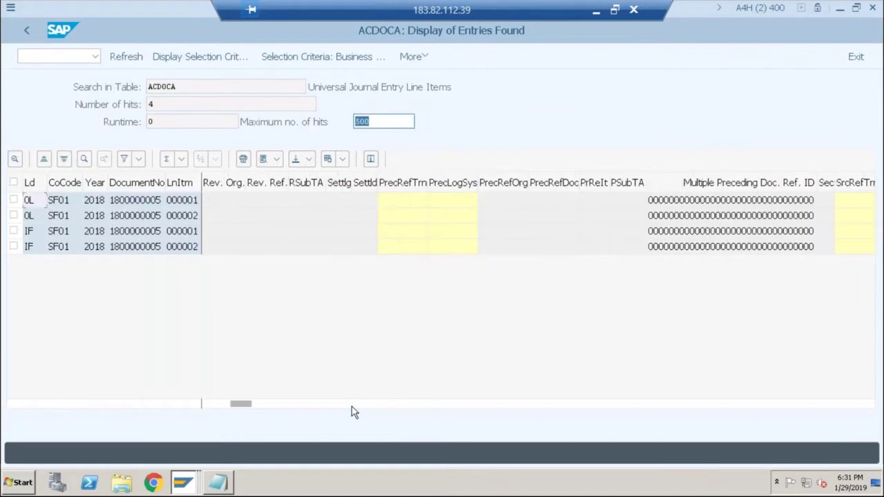
{"action": "left_click", "coordinate": [351, 406]}
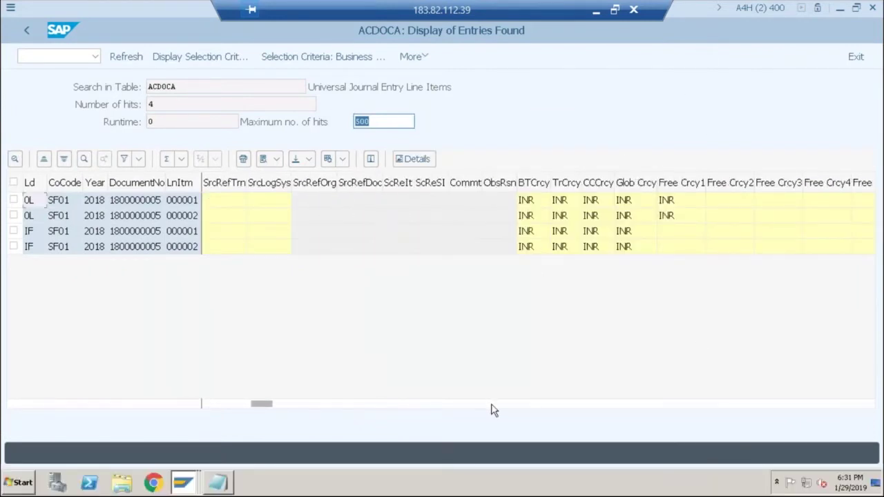
{"action": "left_click", "coordinate": [491, 405]}
{"action": "left_click", "coordinate": [491, 405]}
{"action": "left_click", "coordinate": [491, 405]}
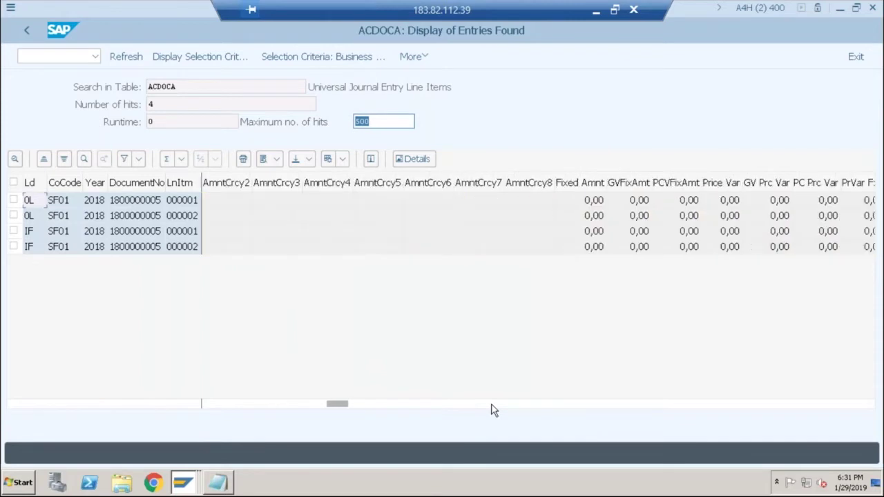
{"action": "left_click", "coordinate": [492, 404]}
{"action": "left_click", "coordinate": [491, 406]}
{"action": "left_click", "coordinate": [491, 406]}
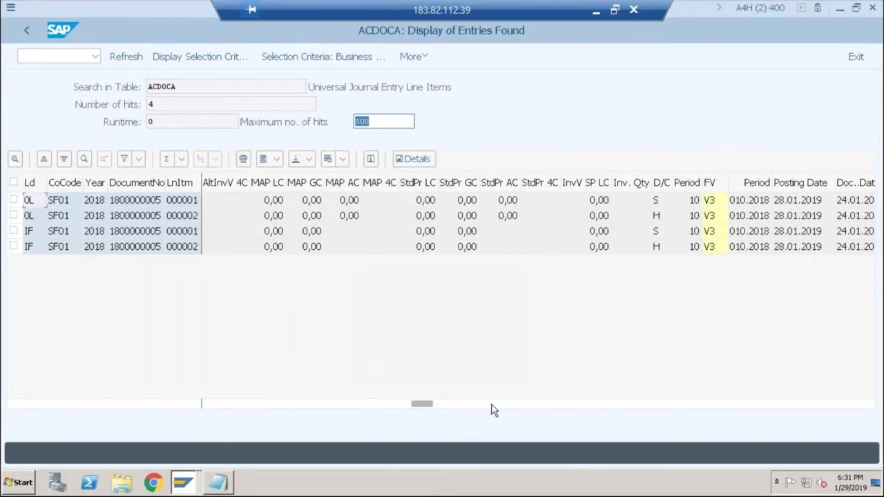
{"action": "left_click", "coordinate": [505, 405]}
{"action": "left_click", "coordinate": [528, 406]}
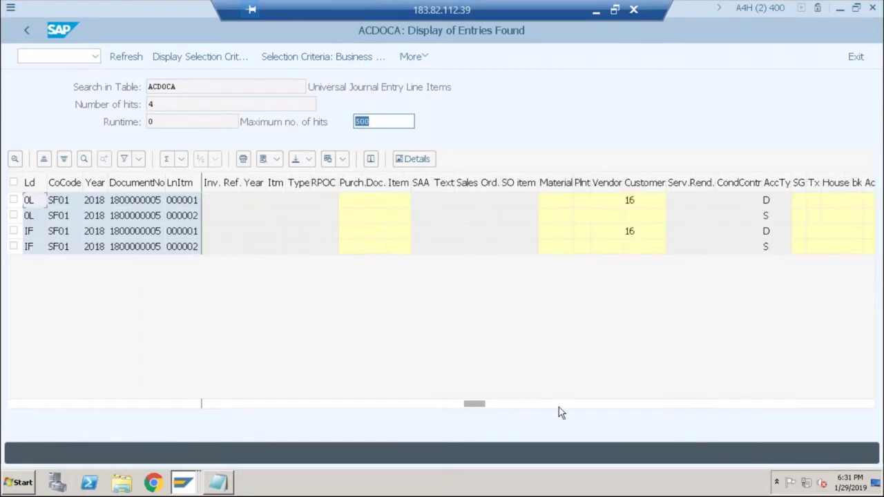
{"action": "left_click", "coordinate": [529, 406]}
{"action": "left_click", "coordinate": [482, 405]}
{"action": "left_click", "coordinate": [519, 405]}
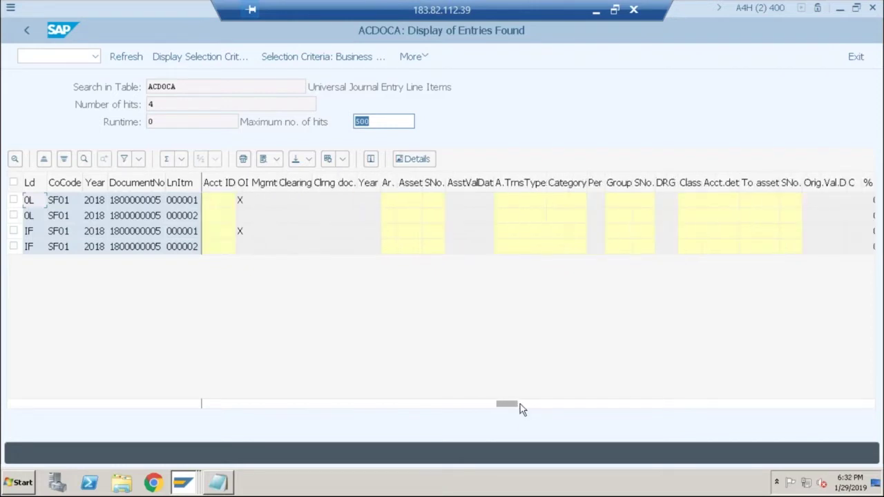
{"action": "left_click", "coordinate": [520, 405]}
{"action": "left_click", "coordinate": [591, 405]}
{"action": "left_click", "coordinate": [610, 405]}
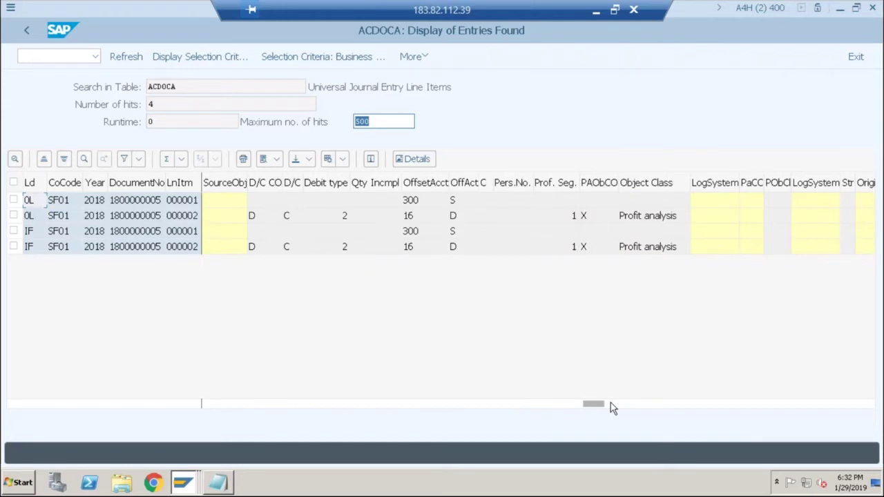
{"action": "left_click", "coordinate": [647, 405]}
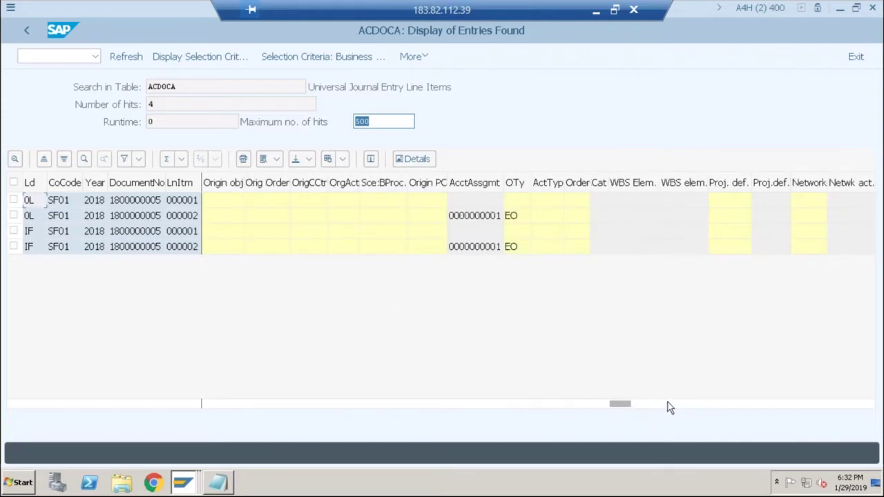
{"action": "left_click", "coordinate": [668, 405]}
{"action": "left_click", "coordinate": [694, 406]}
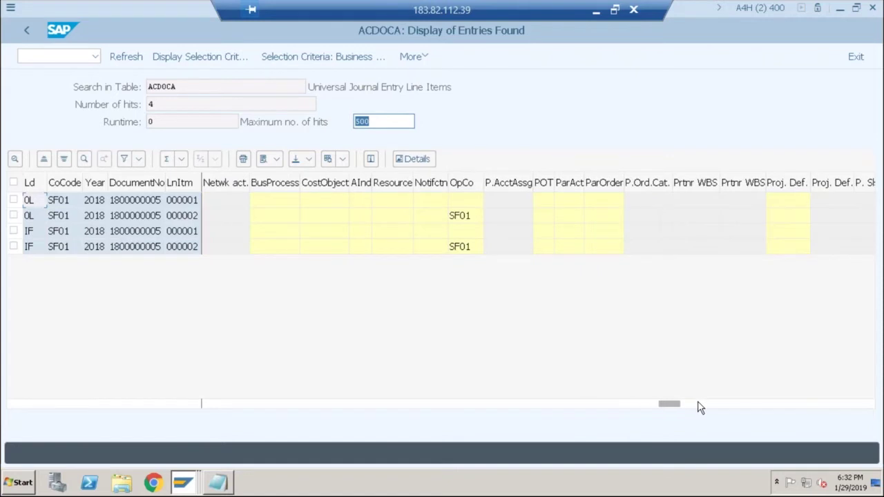
{"action": "left_click", "coordinate": [717, 405]}
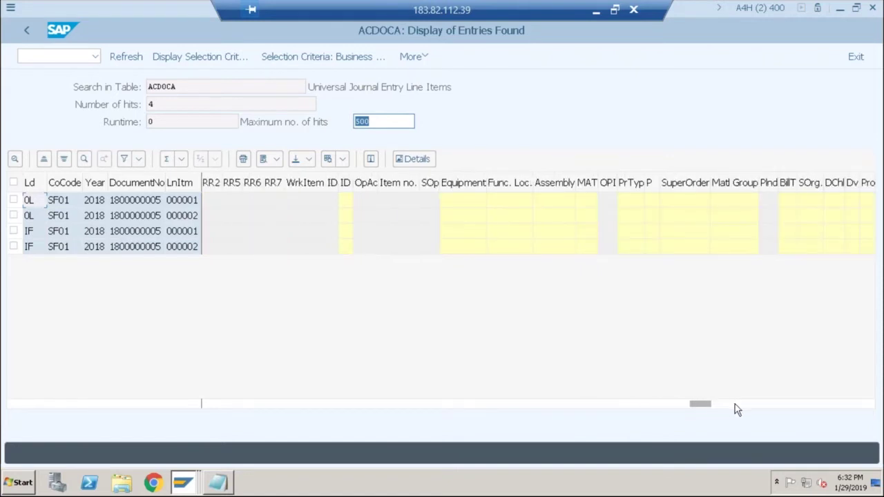
{"action": "left_click", "coordinate": [737, 405]}
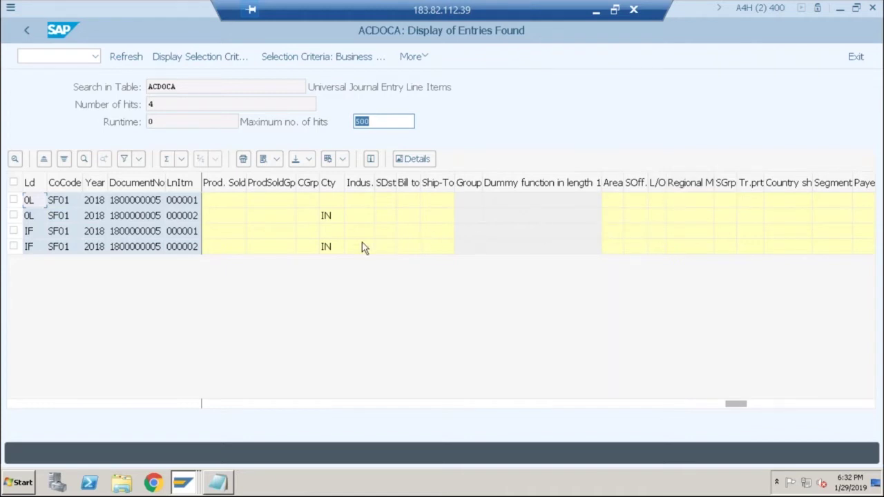
{"action": "left_click", "coordinate": [757, 405]}
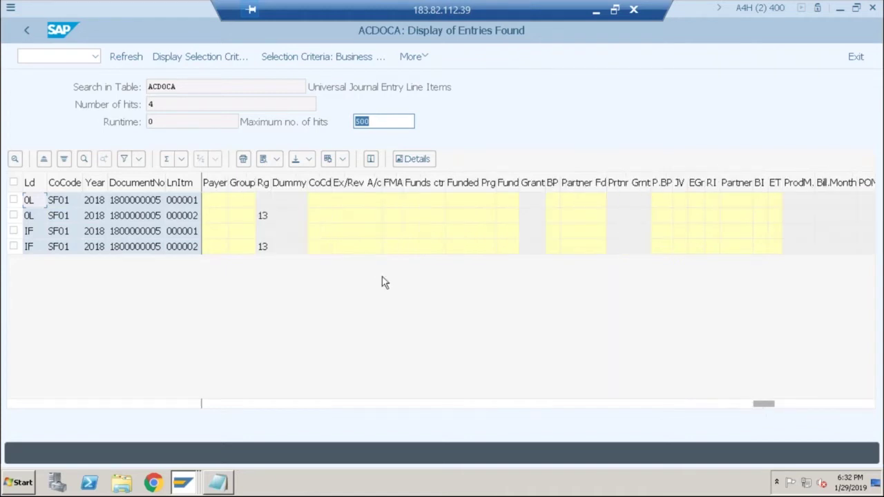
{"action": "left_click", "coordinate": [500, 405]}
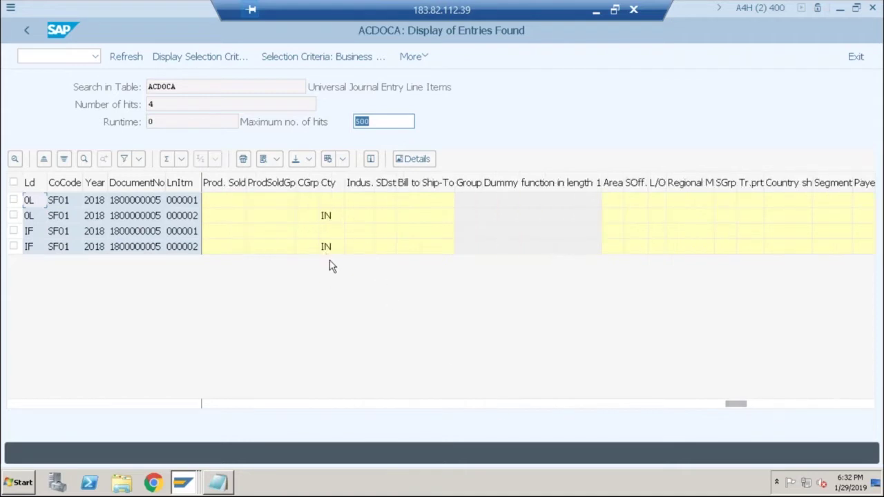
Back in the CE1SF01 window, point out origin tables KNVV and KNA1 and the Region characteristic
{"action": "left_click", "coordinate": [183, 482]}
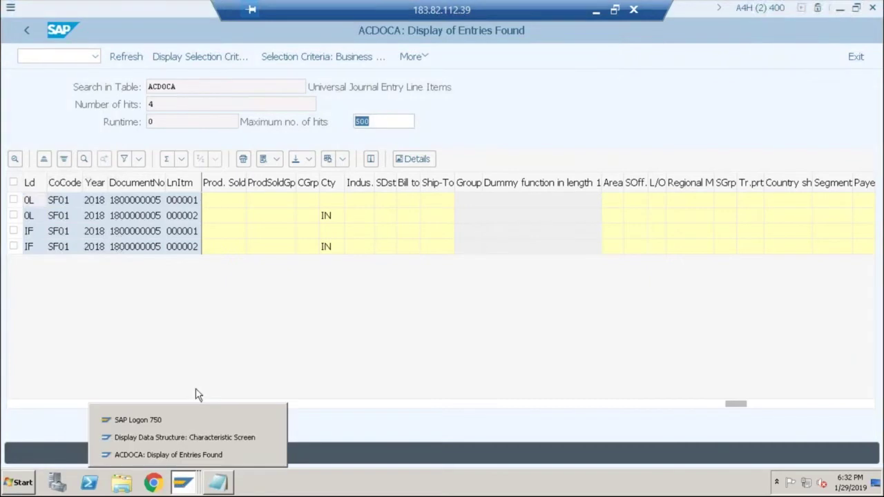
{"action": "left_click", "coordinate": [184, 439]}
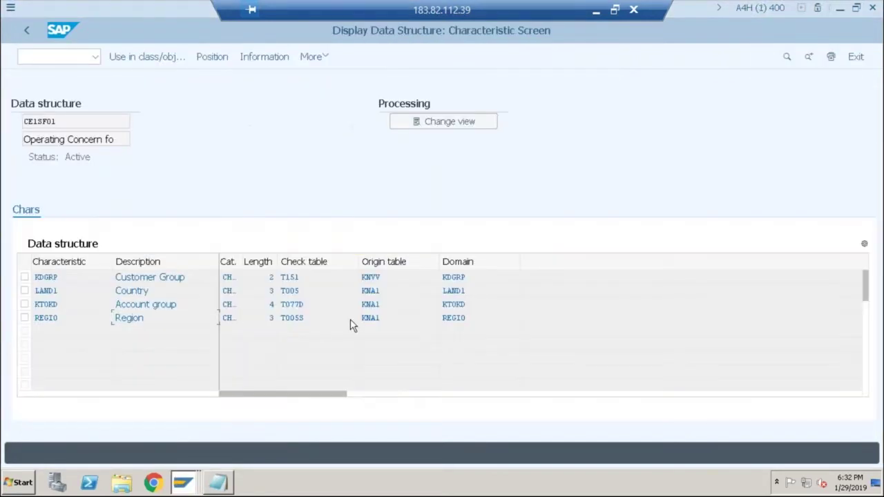
{"action": "left_click", "coordinate": [371, 276]}
{"action": "left_click", "coordinate": [383, 290]}
{"action": "left_click_drag", "start_coordinate": [391, 290], "coordinate": [348, 290]}
{"action": "left_click", "coordinate": [154, 318]}
{"action": "left_click", "coordinate": [178, 483]}
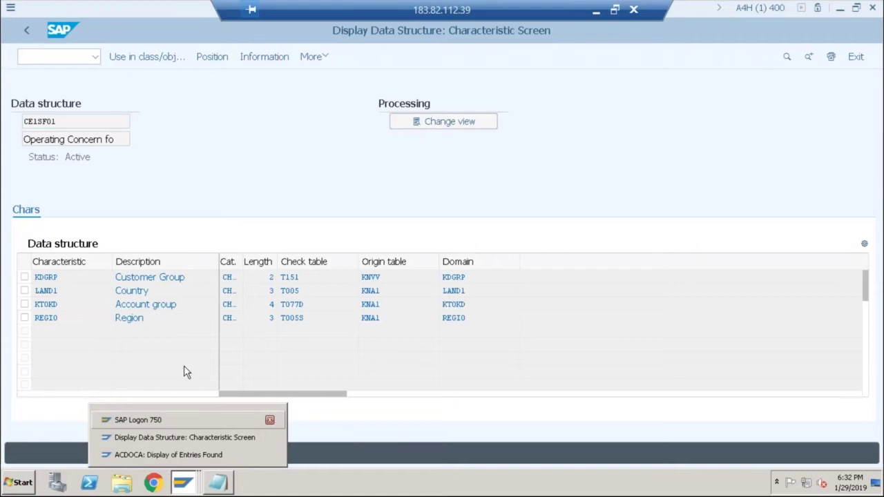
{"action": "left_click", "coordinate": [178, 304]}
{"action": "left_click", "coordinate": [183, 482]}
{"action": "left_click", "coordinate": [219, 452]}
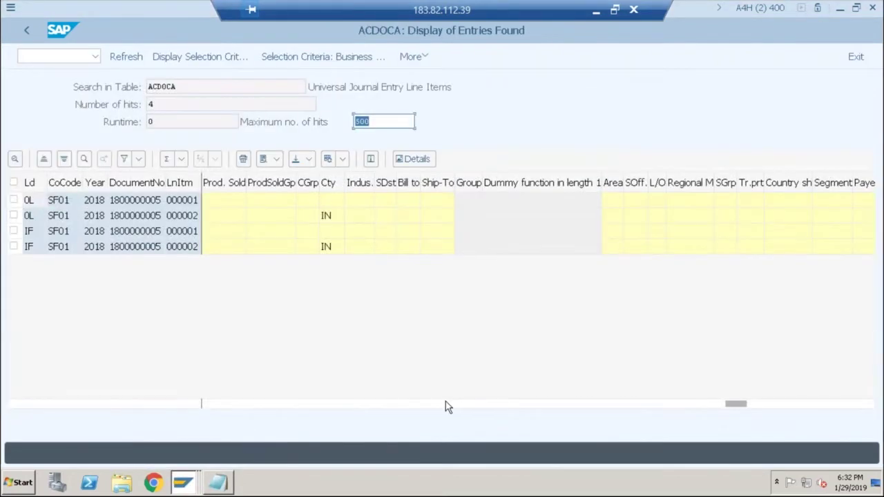
{"action": "scroll", "coordinate": [445, 402], "scroll_direction": "left", "scroll_amount": 6}
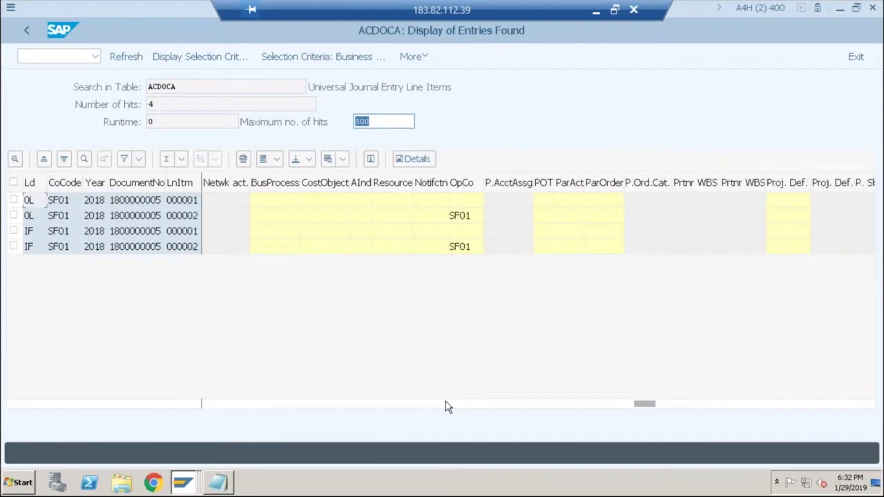
{"action": "scroll", "coordinate": [446, 402], "scroll_direction": "left", "scroll_amount": 2}
{"action": "scroll", "coordinate": [431, 402], "scroll_direction": "left", "scroll_amount": 2}
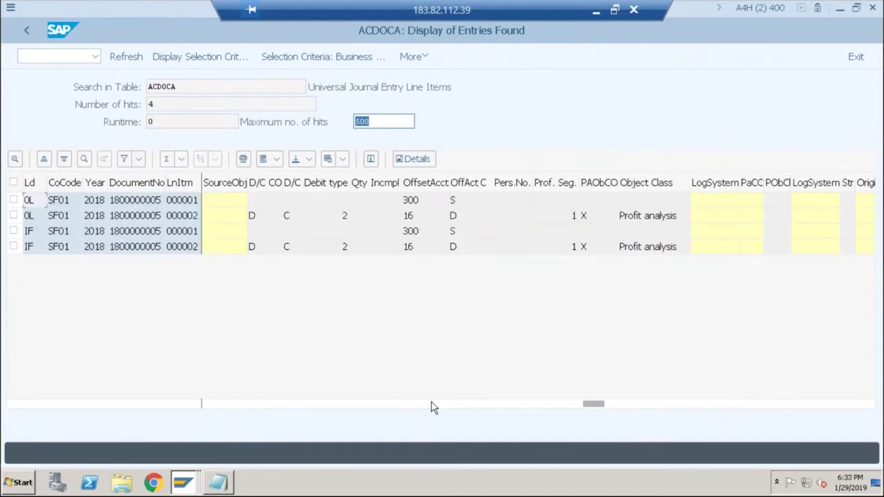
{"action": "scroll", "coordinate": [431, 407], "scroll_direction": "left", "scroll_amount": 8}
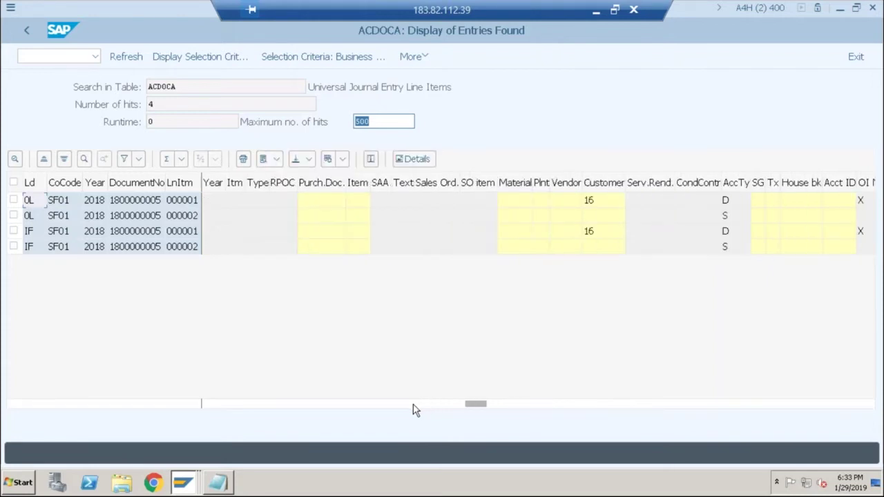
{"action": "scroll", "coordinate": [397, 410], "scroll_direction": "left", "scroll_amount": 2}
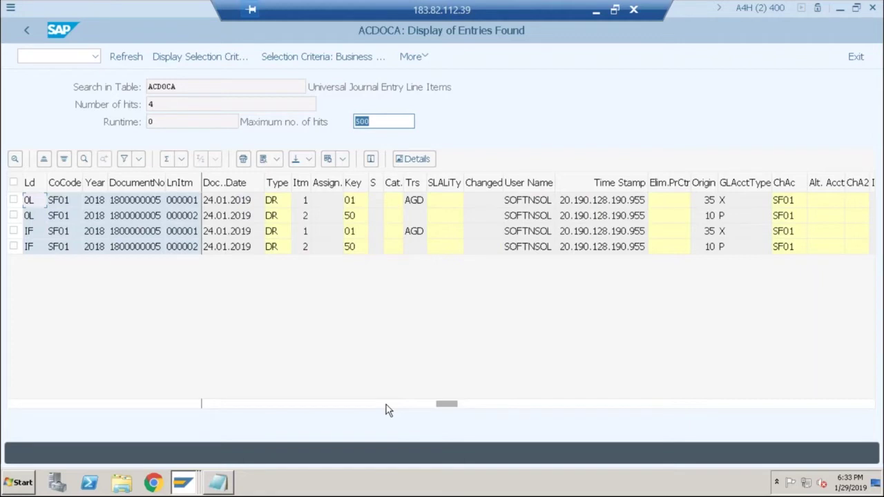
{"action": "scroll", "coordinate": [387, 409], "scroll_direction": "left", "scroll_amount": 2}
{"action": "scroll", "coordinate": [361, 410], "scroll_direction": "left", "scroll_amount": 1}
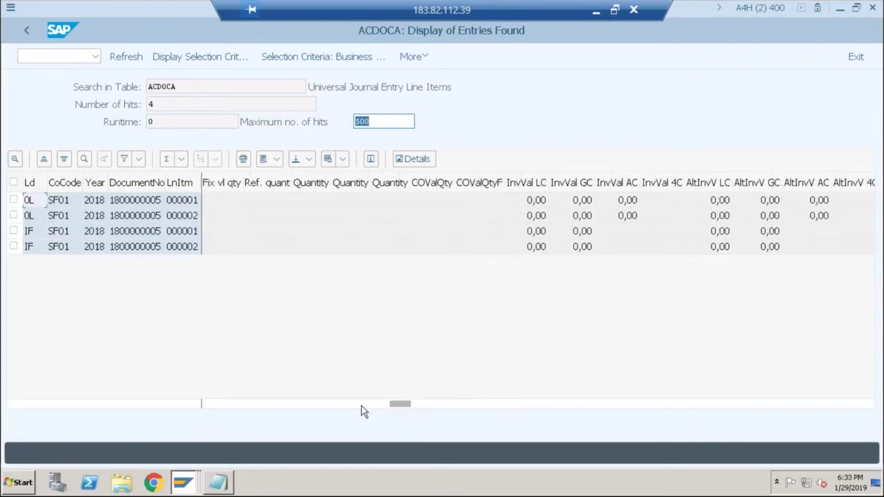
{"action": "scroll", "coordinate": [501, 411], "scroll_direction": "right", "scroll_amount": 3}
{"action": "scroll", "coordinate": [524, 408], "scroll_direction": "right", "scroll_amount": 3}
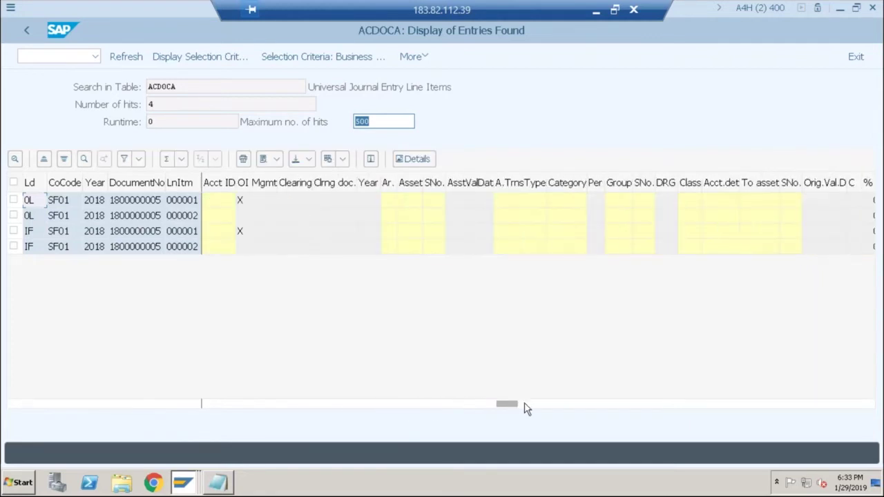
{"action": "scroll", "coordinate": [610, 407], "scroll_direction": "right", "scroll_amount": 3}
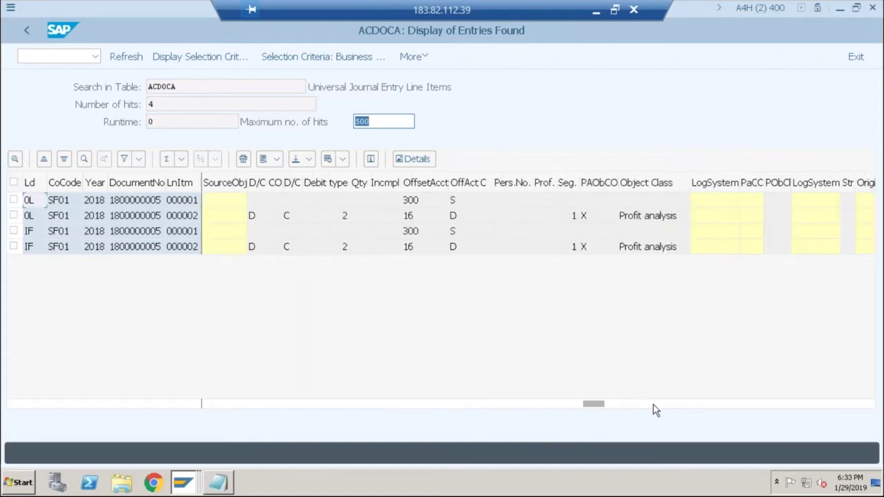
{"action": "scroll", "coordinate": [658, 410], "scroll_direction": "right", "scroll_amount": 1}
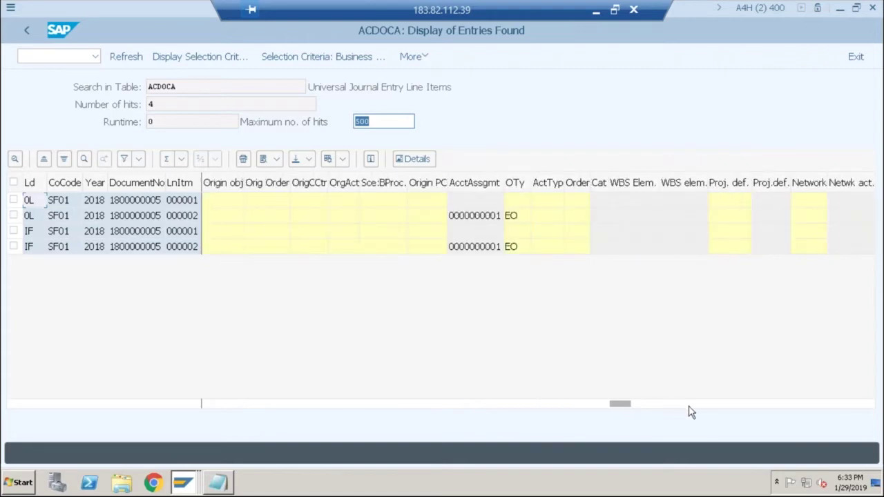
{"action": "scroll", "coordinate": [691, 412], "scroll_direction": "right", "scroll_amount": 2}
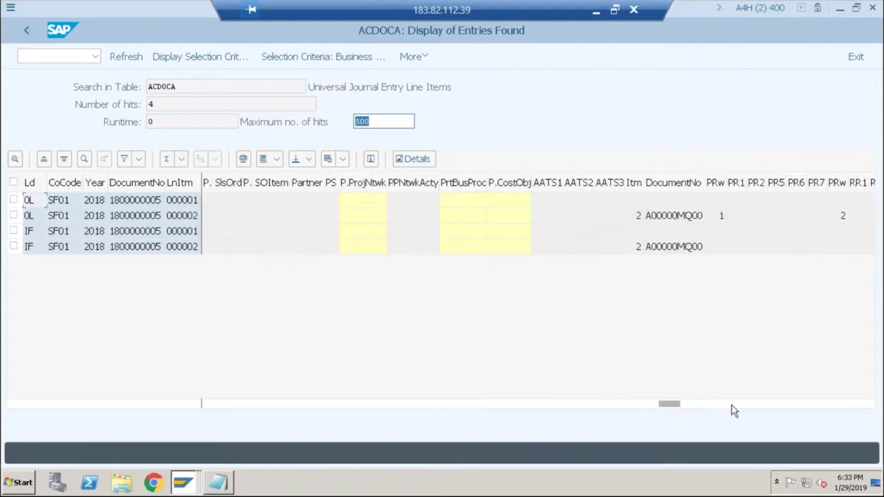
{"action": "scroll", "coordinate": [732, 411], "scroll_direction": "right", "scroll_amount": 1}
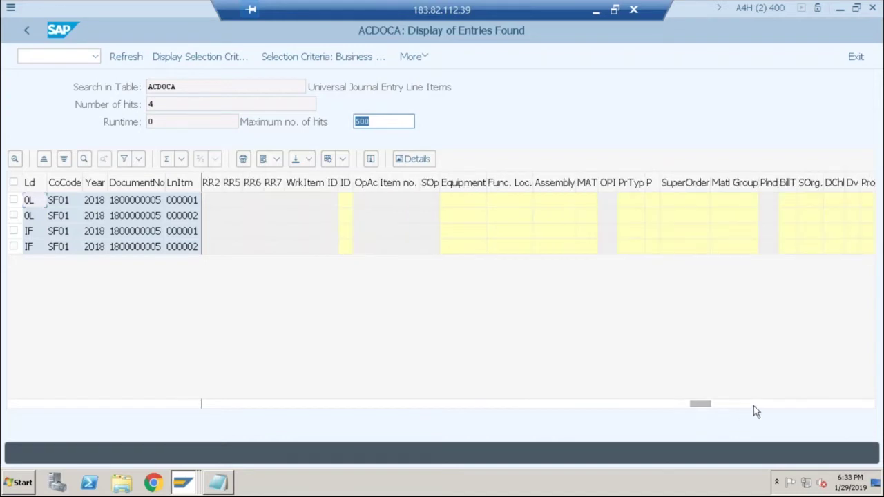
{"action": "scroll", "coordinate": [753, 411], "scroll_direction": "right", "scroll_amount": 1}
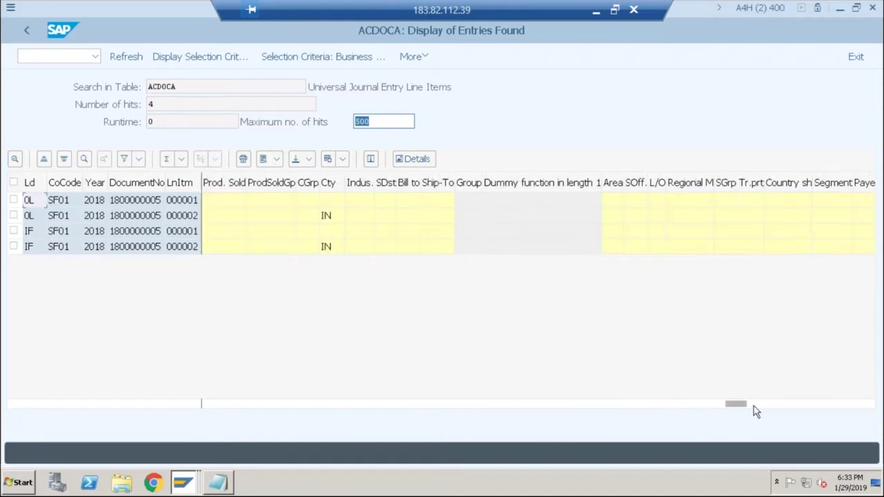
{"action": "scroll", "coordinate": [765, 410], "scroll_direction": "right", "scroll_amount": 1}
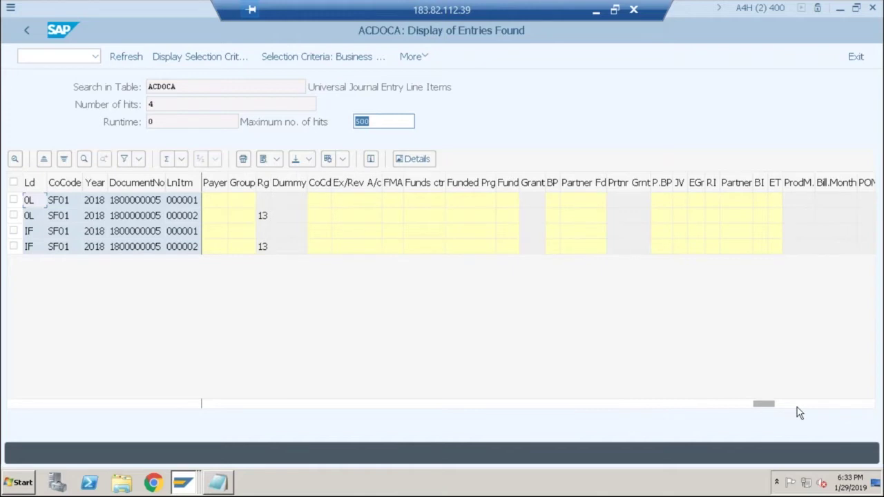
{"action": "scroll", "coordinate": [797, 408], "scroll_direction": "right", "scroll_amount": 1}
Page to the final ACDOCA columns, showing net due date 24.01.2019 in ledgers 0L and IF
{"action": "left_click", "coordinate": [834, 409]}
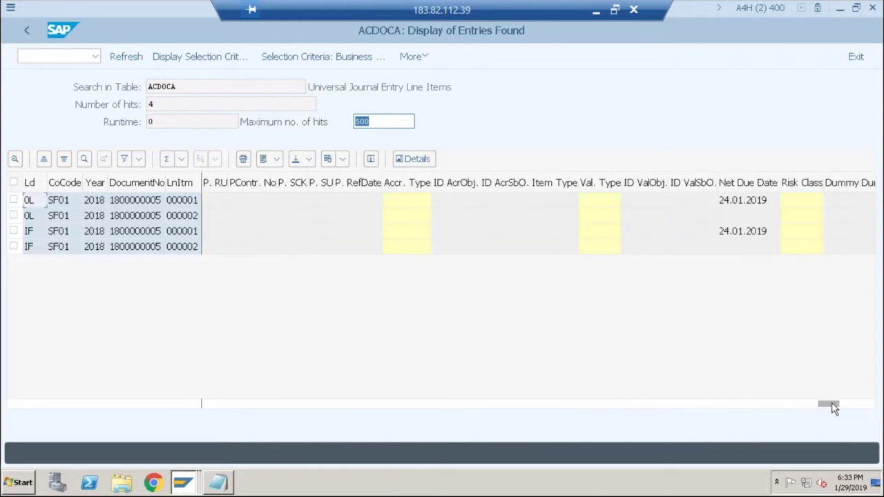
{"action": "left_click", "coordinate": [862, 407]}
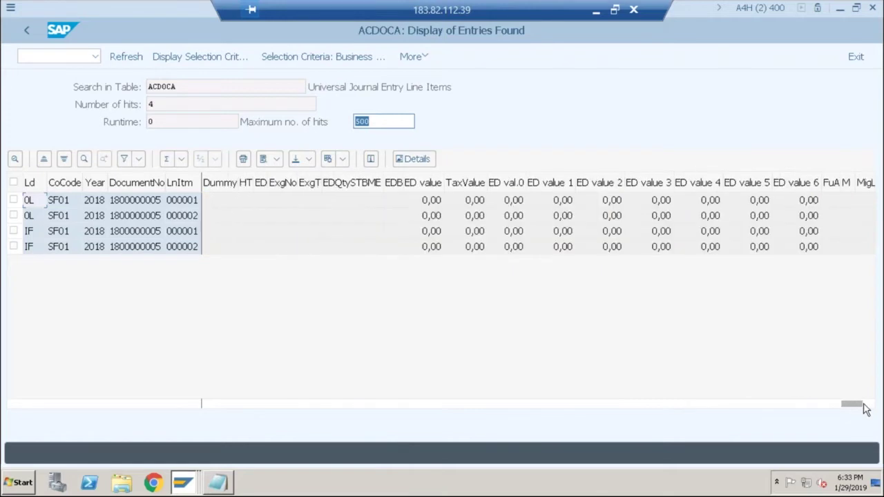
{"action": "mouse_move", "coordinate": [183, 482]}
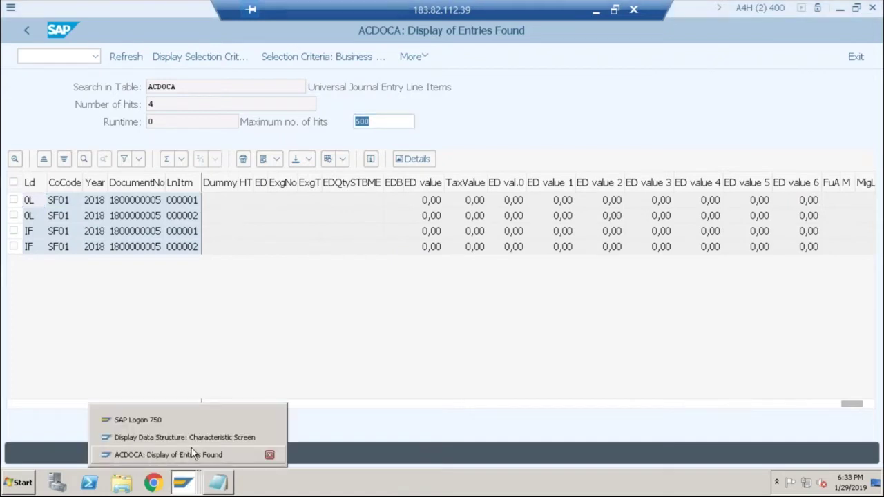
Review the Region (REGIO) and Country (LAND1, origin KNA1) rows in CE1SF01, then return to ACDOCA
{"action": "left_click", "coordinate": [234, 437]}
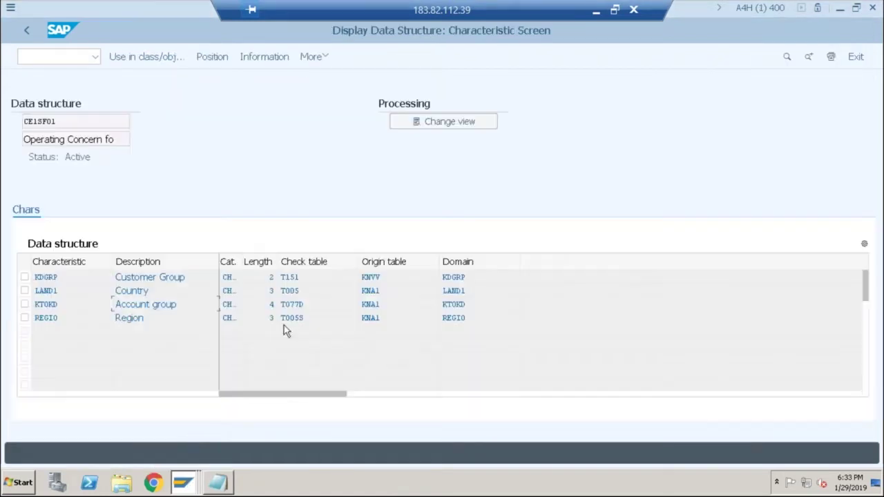
{"action": "left_click", "coordinate": [468, 319]}
{"action": "double_click", "coordinate": [439, 322]}
{"action": "double_click", "coordinate": [443, 291]}
{"action": "left_click", "coordinate": [383, 291]}
{"action": "left_click", "coordinate": [174, 291]}
{"action": "left_click_drag", "start_coordinate": [461, 291], "coordinate": [356, 290]}
{"action": "left_click", "coordinate": [183, 481]}
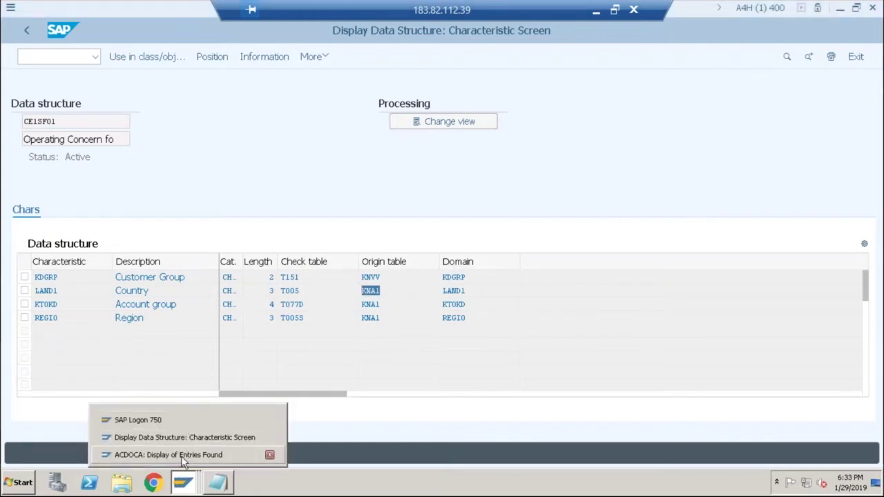
{"action": "left_click", "coordinate": [181, 454]}
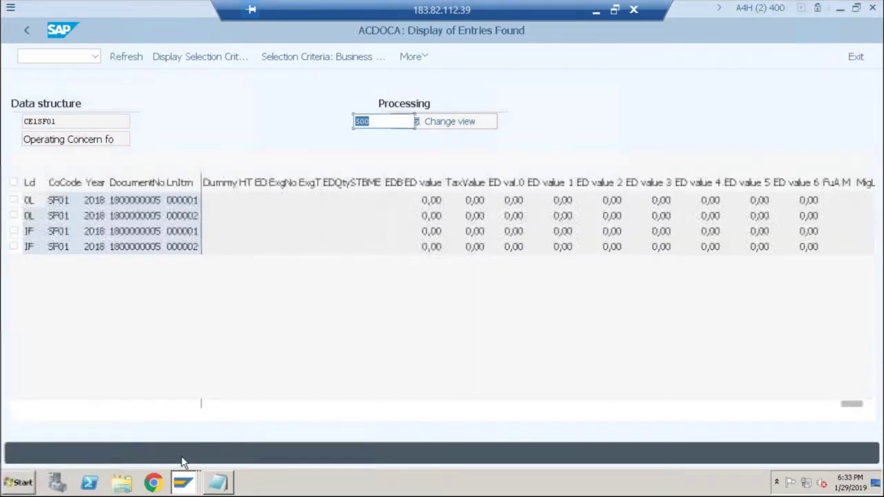
Page the ACDOCA table left past customer group and country to the equipment and order columns
{"action": "left_click", "coordinate": [766, 406]}
{"action": "left_click", "coordinate": [758, 406]}
{"action": "left_click", "coordinate": [753, 406]}
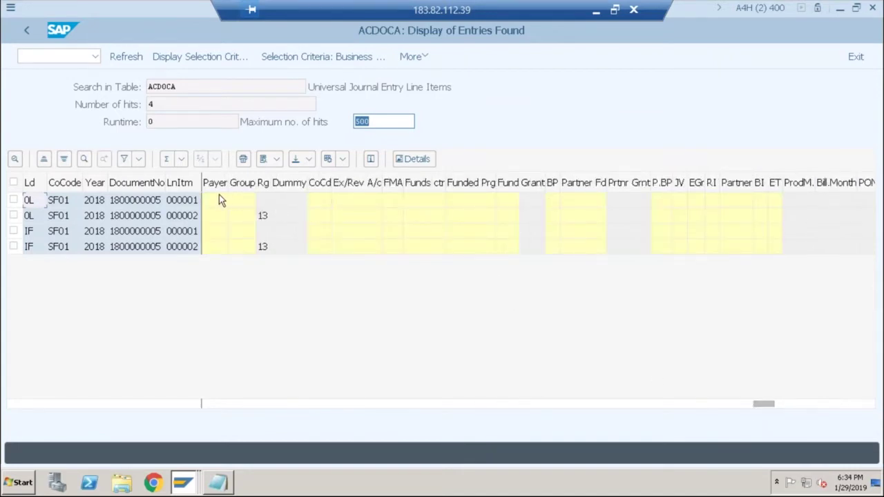
{"action": "left_click", "coordinate": [466, 406]}
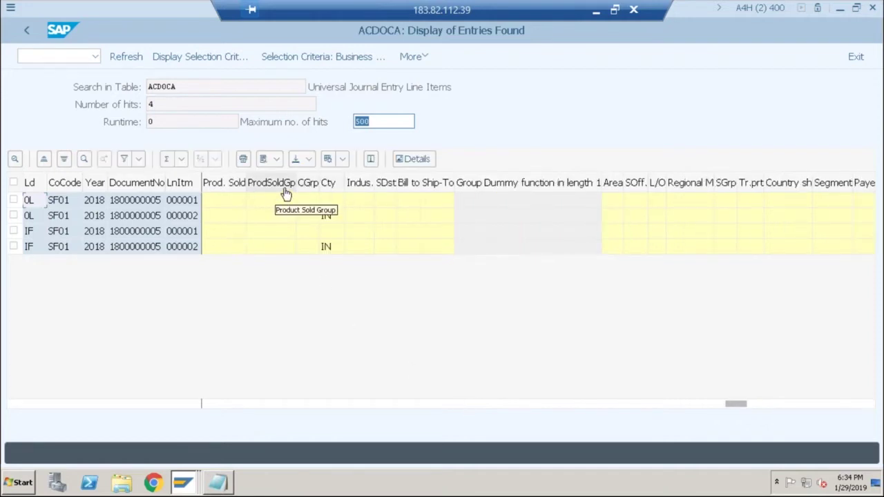
{"action": "left_click", "coordinate": [347, 406]}
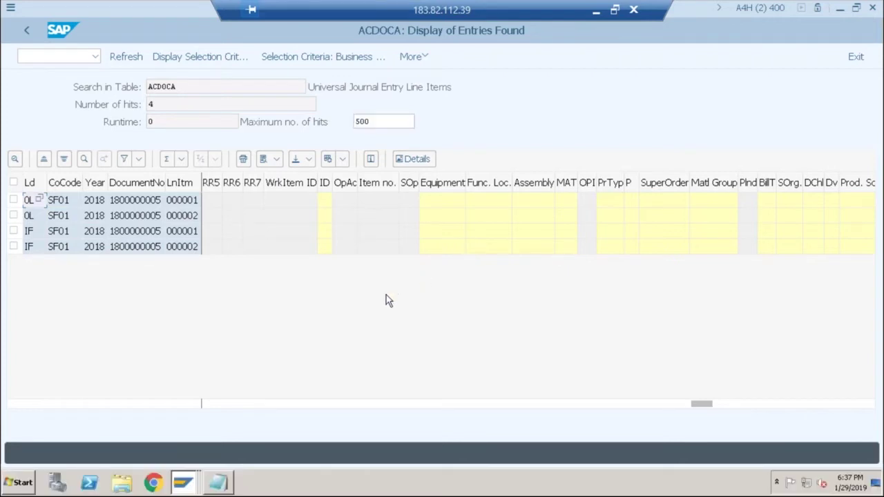
Extend note point 1 to read 'Simplified Data Model - Account based COPA will always update table ACDOCA'
{"action": "mouse_move", "coordinate": [223, 486]}
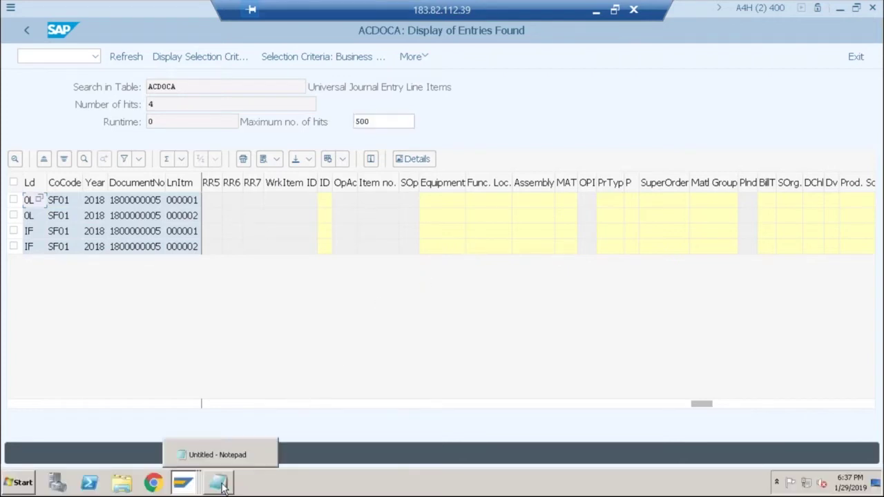
{"action": "left_click", "coordinate": [223, 486]}
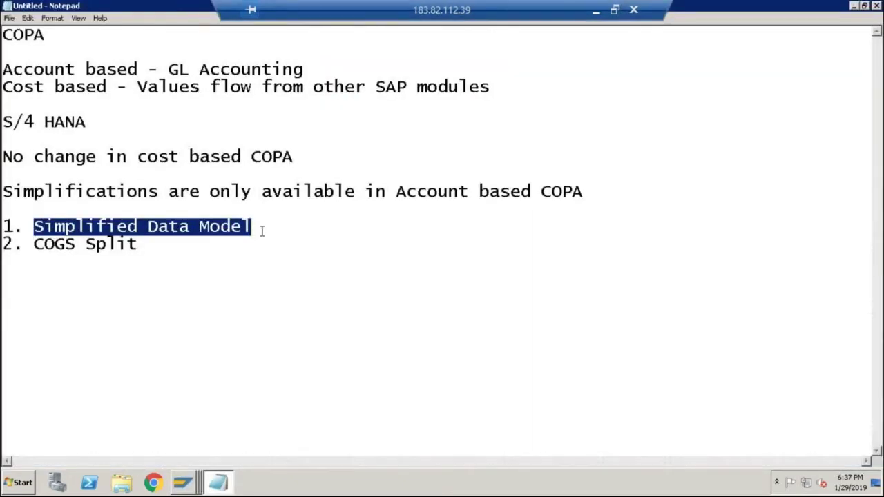
{"action": "left_click", "coordinate": [254, 227]}
{"action": "left_click_drag", "start_coordinate": [254, 227], "coordinate": [32, 222]}
{"action": "left_click", "coordinate": [278, 223]}
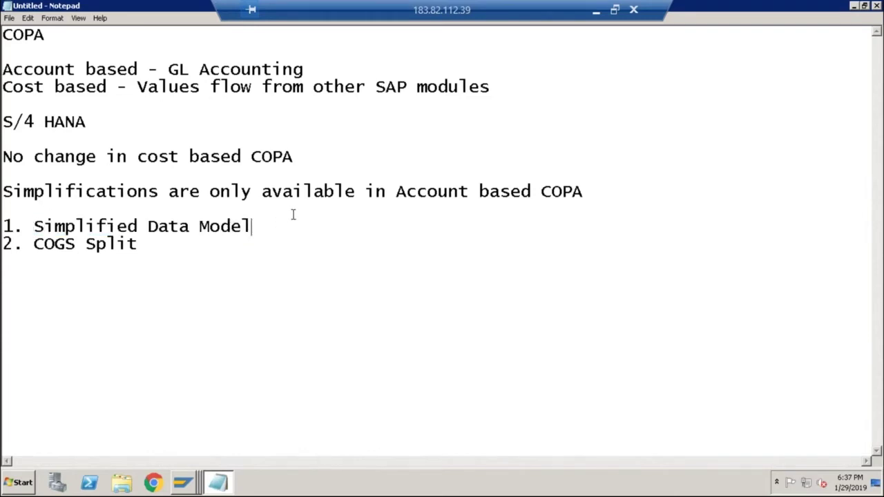
{"action": "type", "text": "- Account ba"}
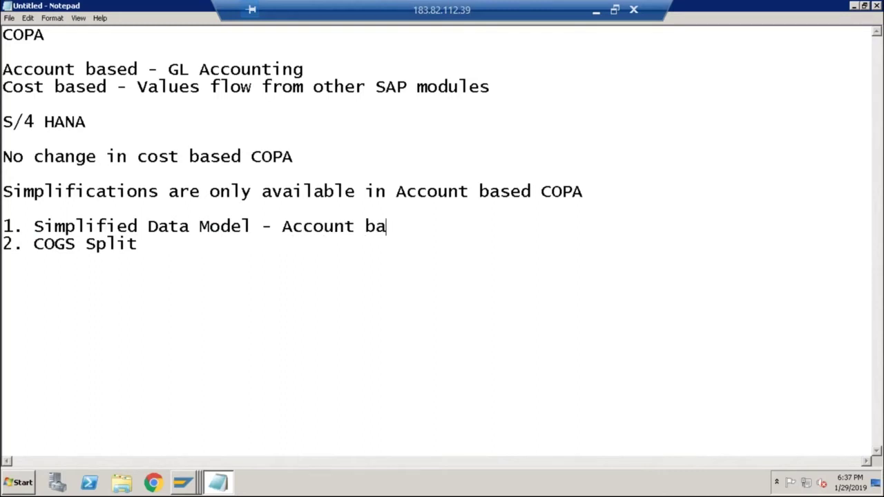
{"action": "type", "text": "sed COPA will"}
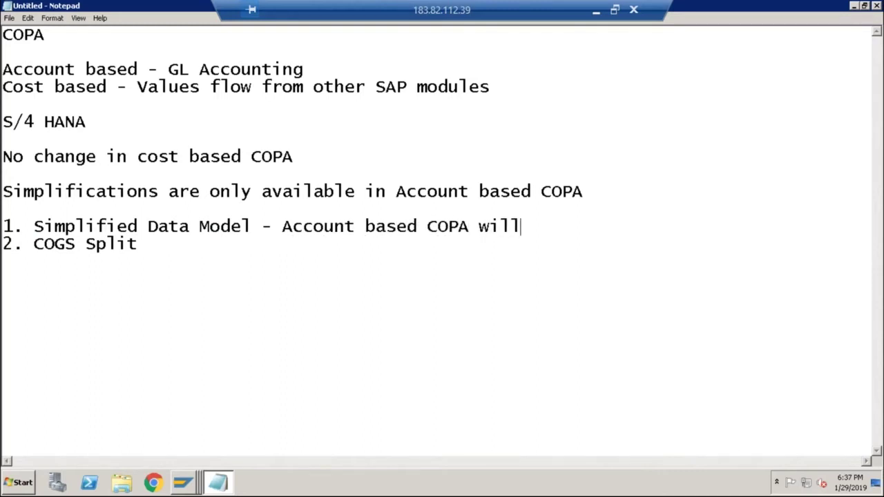
{"action": "type", "text": " always upd"}
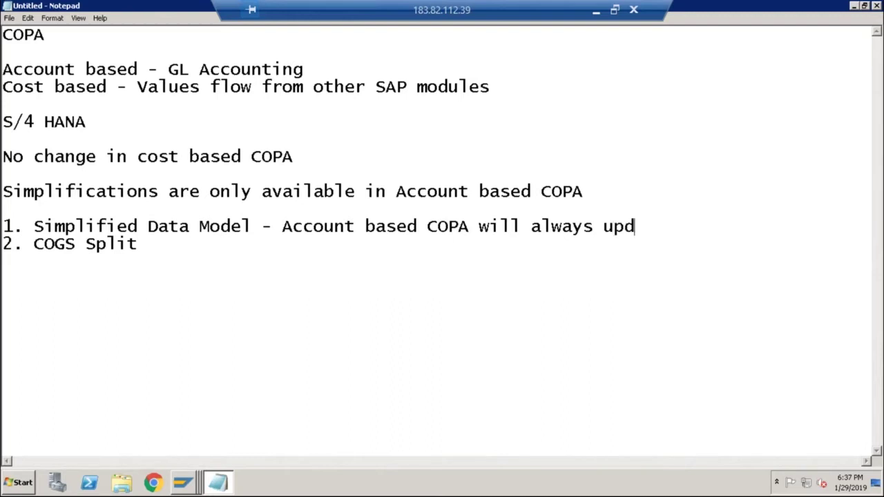
{"action": "type", "text": "ate table "}
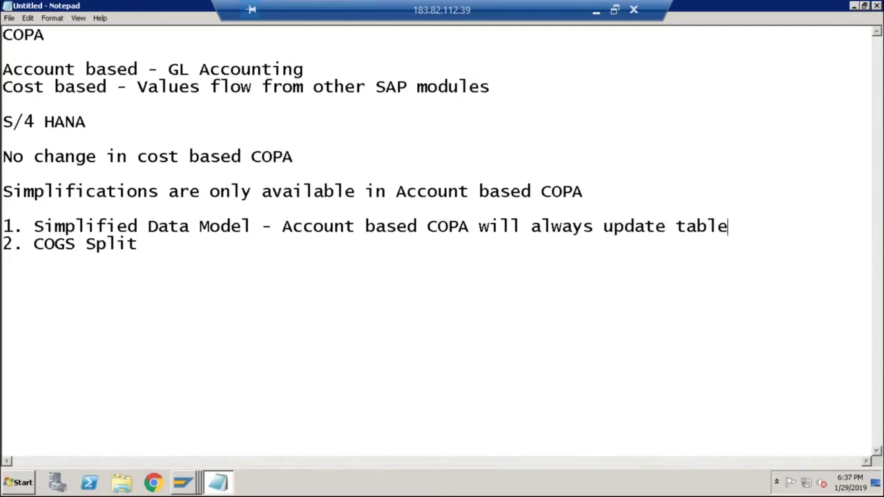
{"action": "type", "text": "ACDOCA"}
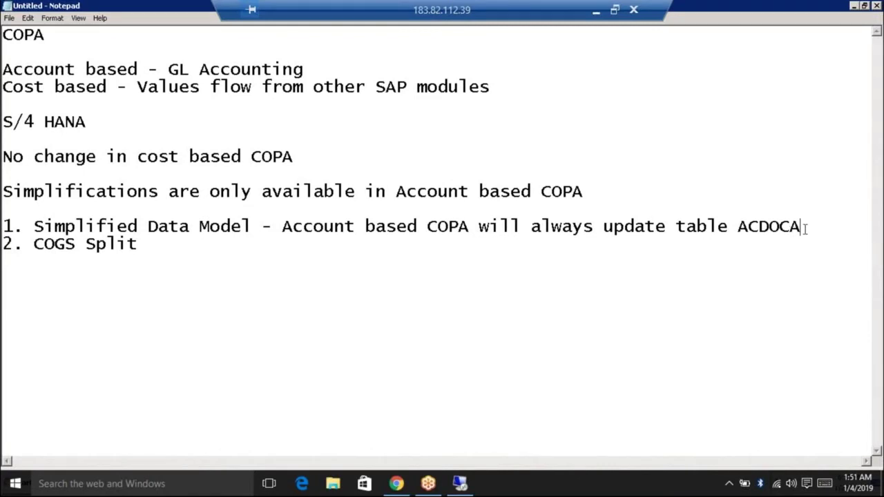
{"action": "left_click", "coordinate": [263, 226]}
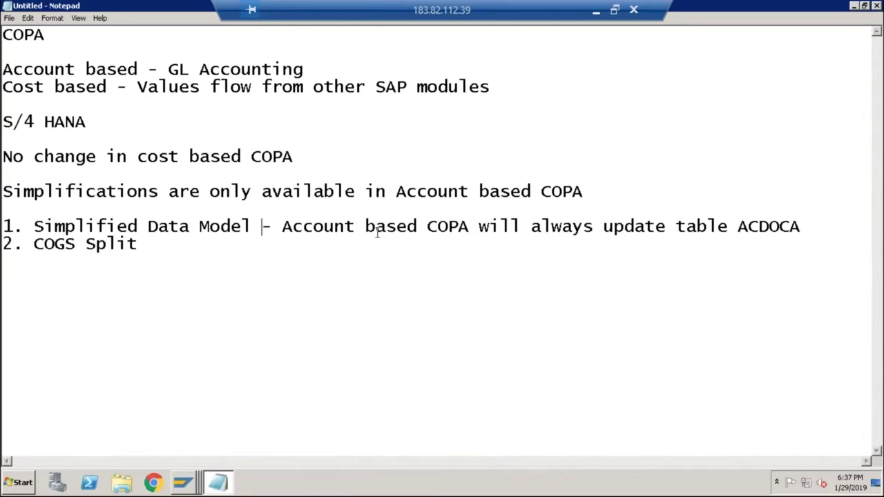
{"action": "left_click", "coordinate": [140, 246]}
{"action": "type", "text": ";"}
{"action": "key", "text": "BackSpace"}
{"action": "type", "text": ";"}
{"action": "key", "text": "BackSpace"}
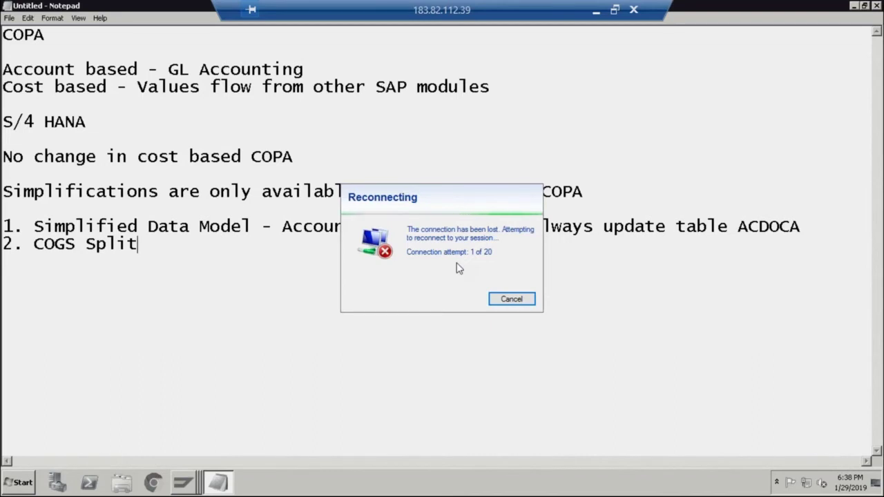
Minimize and restore the remote desktop session, declining the Filter Keys prompt
{"action": "left_click", "coordinate": [596, 14]}
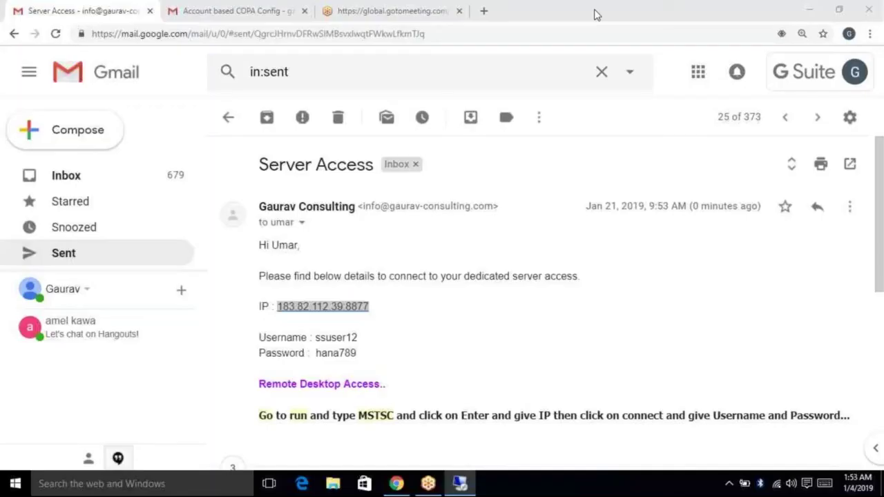
{"action": "left_click", "coordinate": [459, 483]}
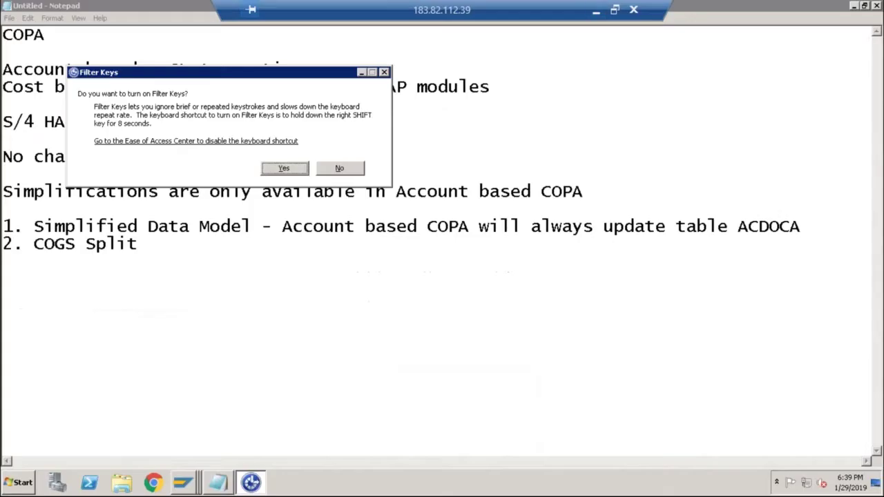
{"action": "left_click", "coordinate": [347, 166]}
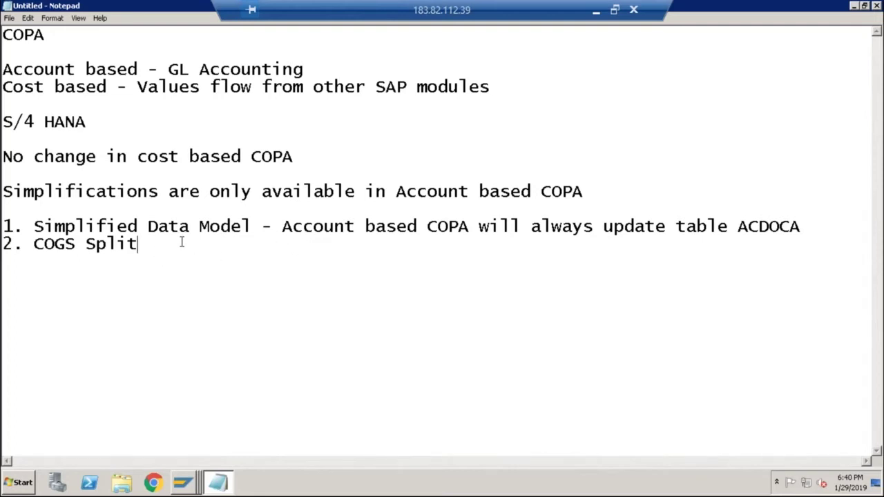
Add a line below COGS Split reading 'COGS: Cost of Goods Sold'
{"action": "left_click_drag", "start_coordinate": [143, 244], "coordinate": [30, 244]}
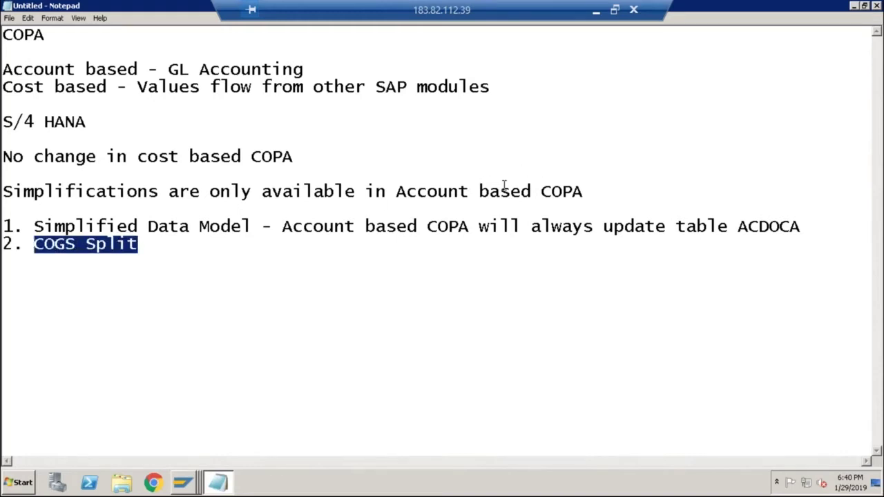
{"action": "left_click", "coordinate": [147, 248]}
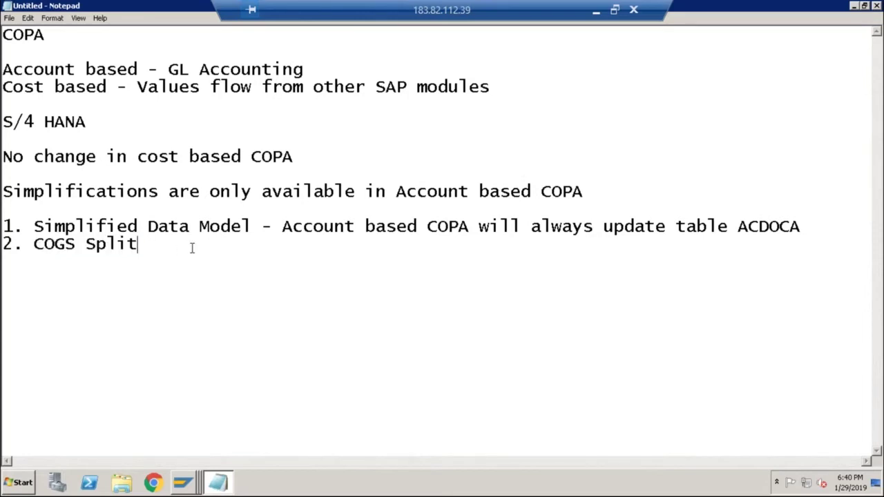
{"action": "left_click_drag", "start_coordinate": [138, 245], "coordinate": [33, 244]}
{"action": "left_click", "coordinate": [172, 246]}
{"action": "key", "text": "Return"}
{"action": "key", "text": "Return"}
{"action": "type", "text": "COGS"}
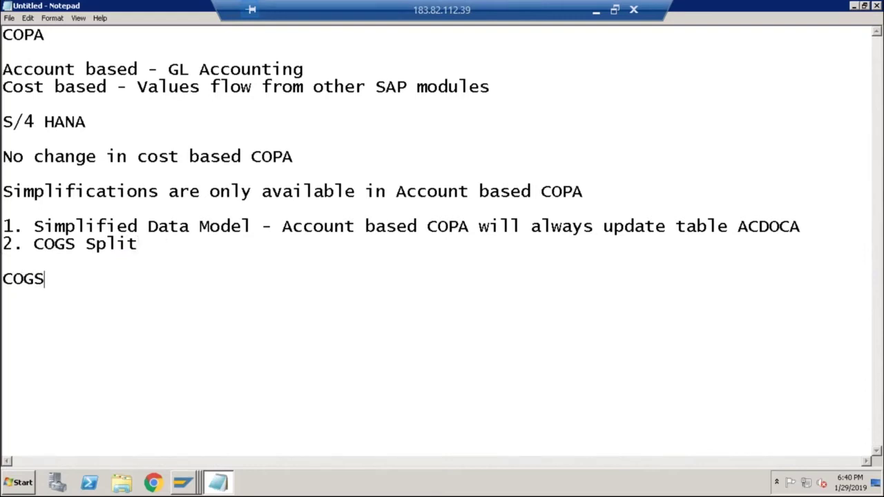
{"action": "type", "text": ":"}
{"action": "type", "text": "Cost of "}
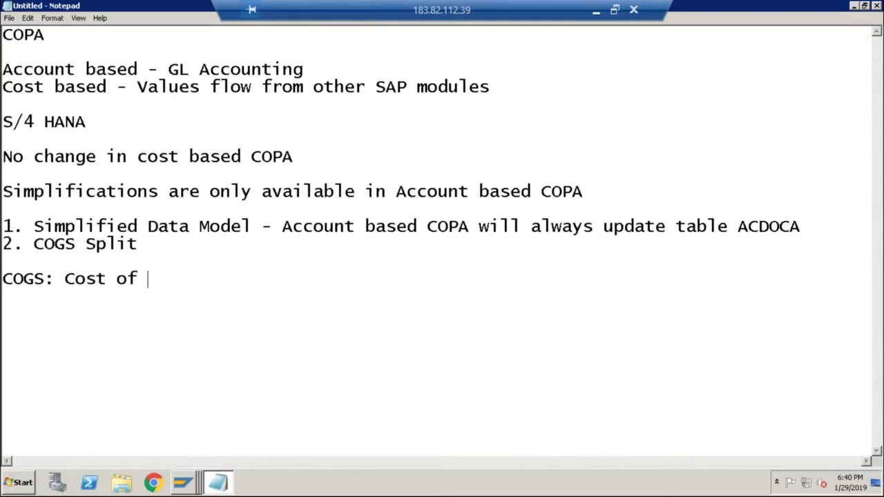
{"action": "type", "text": "Goods "}
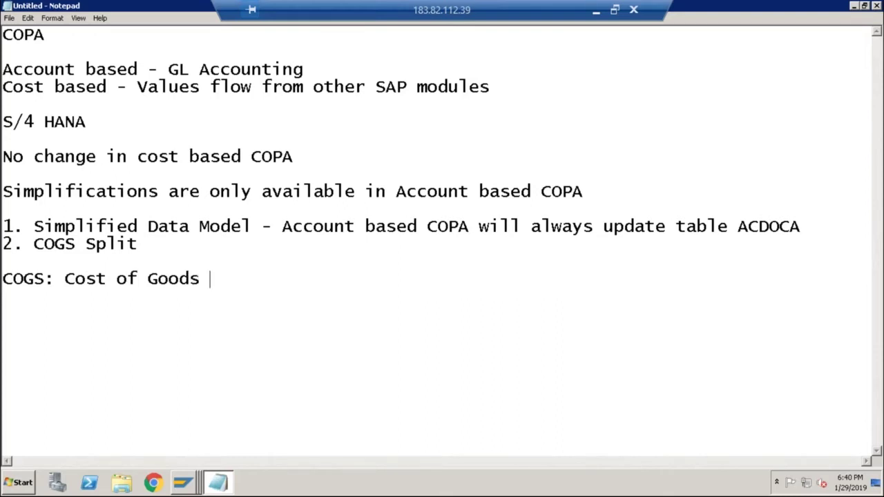
{"action": "type", "text": "Sold"}
{"action": "key", "text": "Return"}
{"action": "key", "text": "Return"}
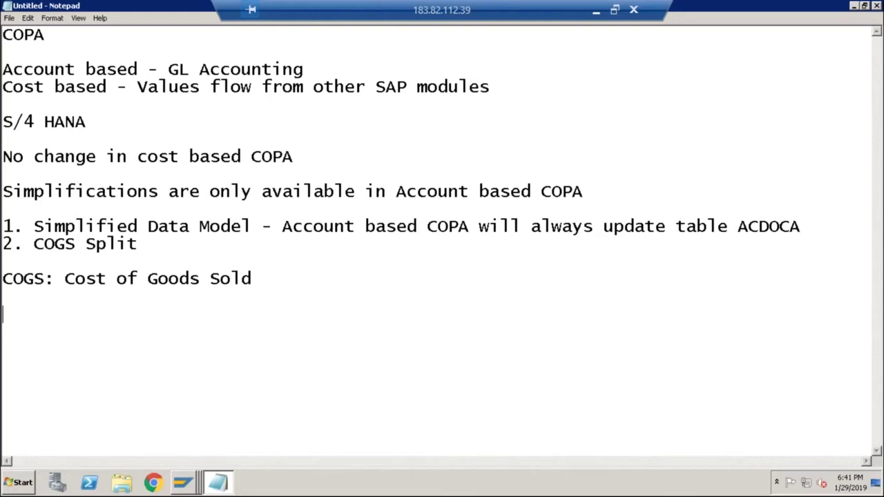
Add 'Sales Order --- Delivered PGI', followed by 'COGS Debit' and 'Stock Credit' on separate lines
{"action": "left_click", "coordinate": [257, 280]}
{"action": "key", "text": "Return"}
{"action": "key", "text": "Return"}
{"action": "type", "text": "Sales Ord"}
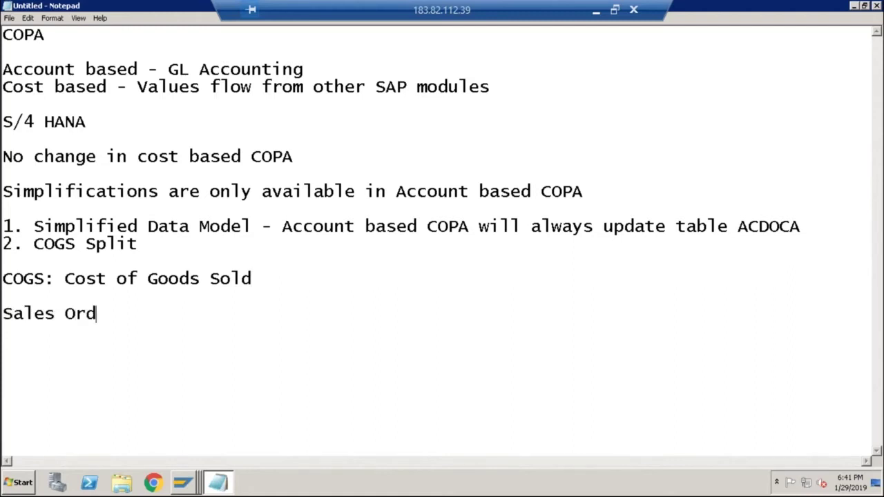
{"action": "type", "text": "er ---."}
{"action": "key", "text": "BackSpace"}
{"action": "type", "text": "Delivered"}
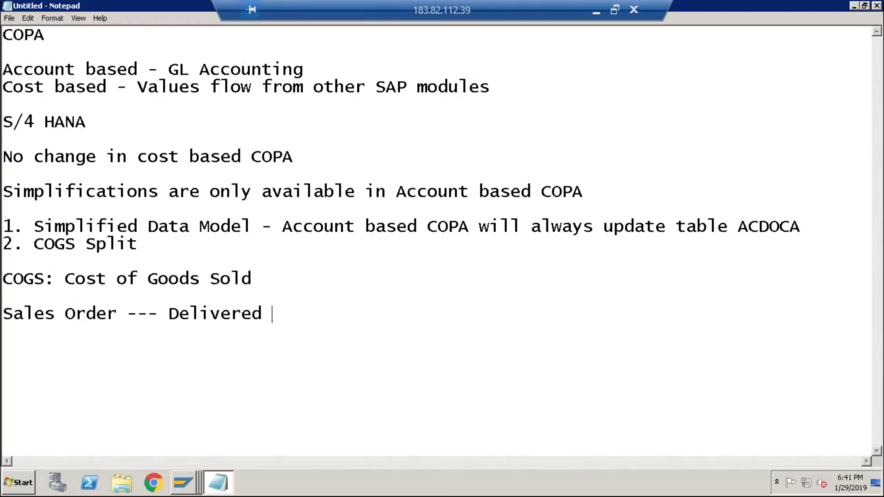
{"action": "type", "text": " PGI"}
{"action": "key", "text": "Return"}
{"action": "key", "text": "Return"}
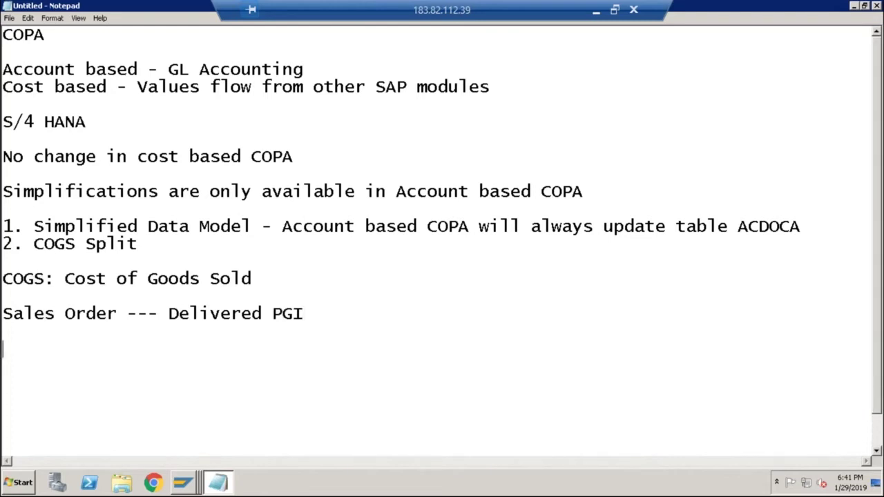
{"action": "type", "text": "COGS "}
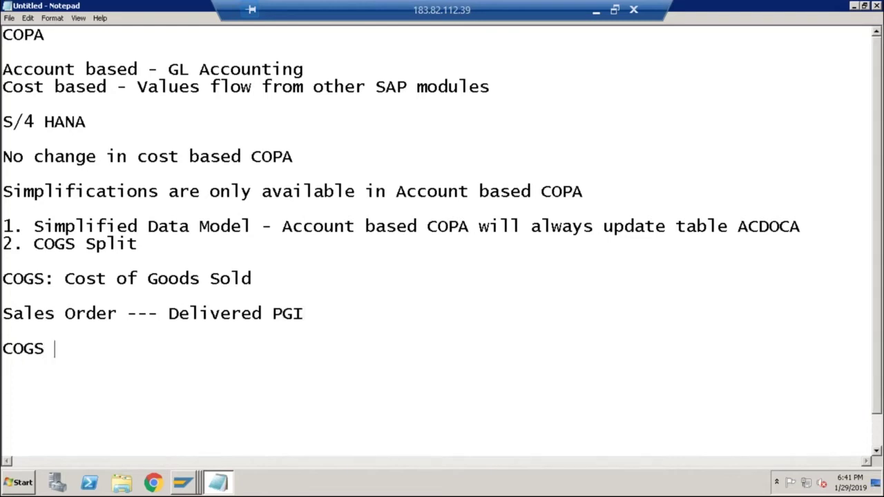
{"action": "type", "text": "Debit"}
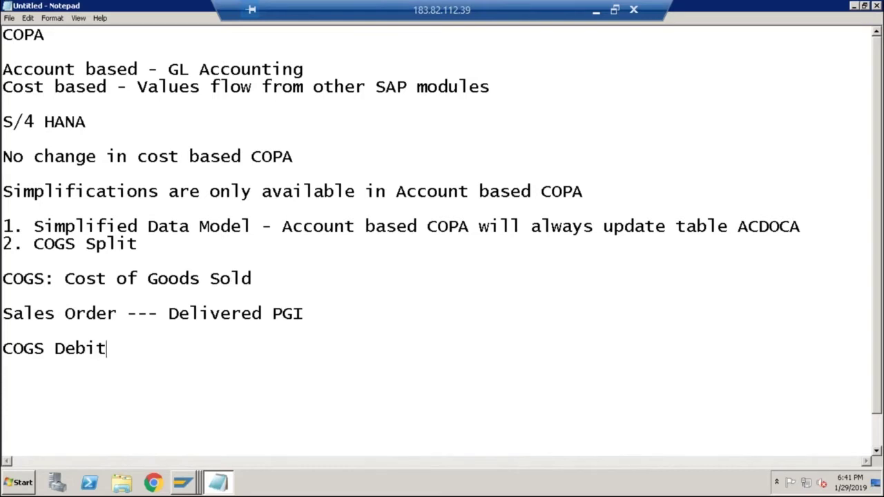
{"action": "key", "text": "Return"}
{"action": "type", "text": "Stock"}
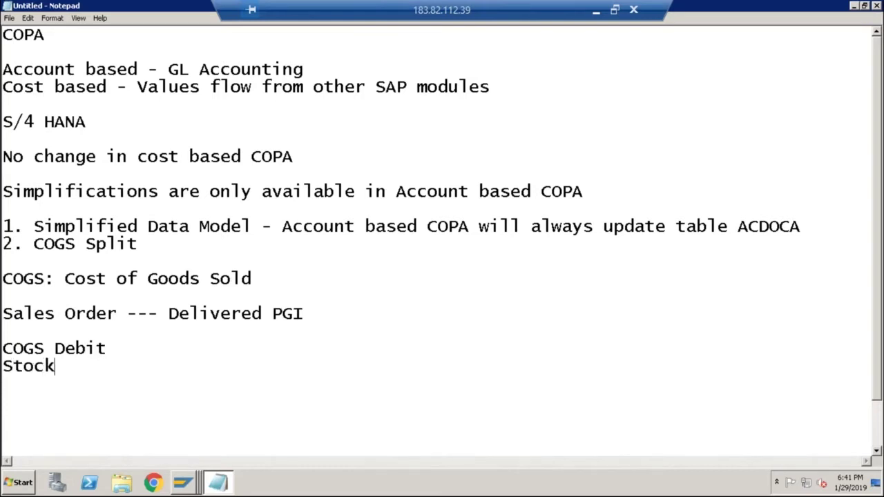
{"action": "type", "text": " Credit"}
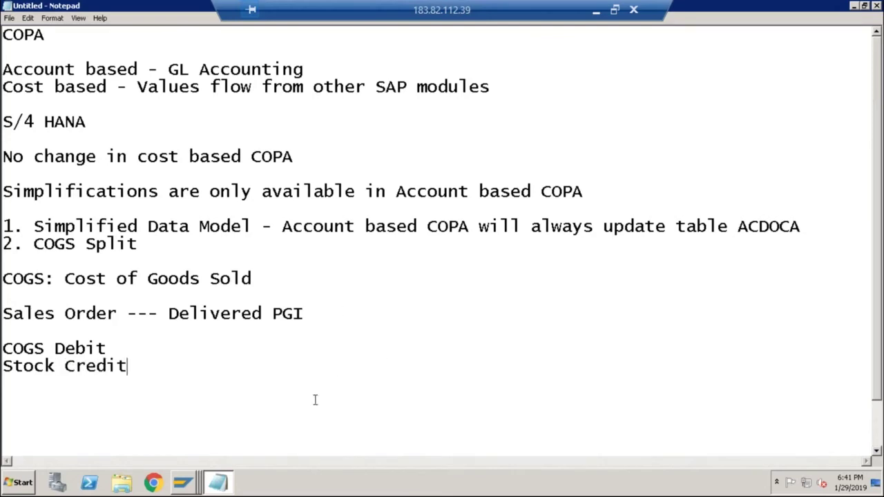
Highlight the COGS Debit and Stock Credit entries, then start a new line below them
{"action": "left_click_drag", "start_coordinate": [128, 367], "coordinate": [3, 349]}
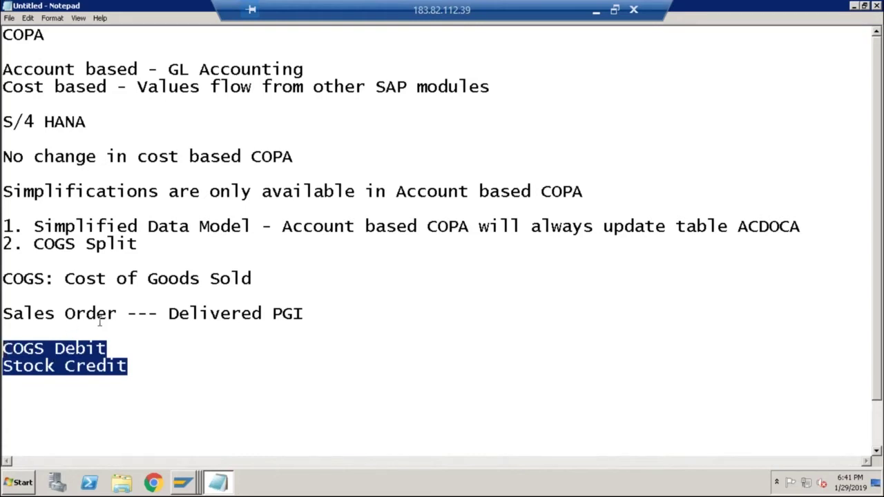
{"action": "left_click", "coordinate": [55, 350]}
{"action": "left_click", "coordinate": [317, 309]}
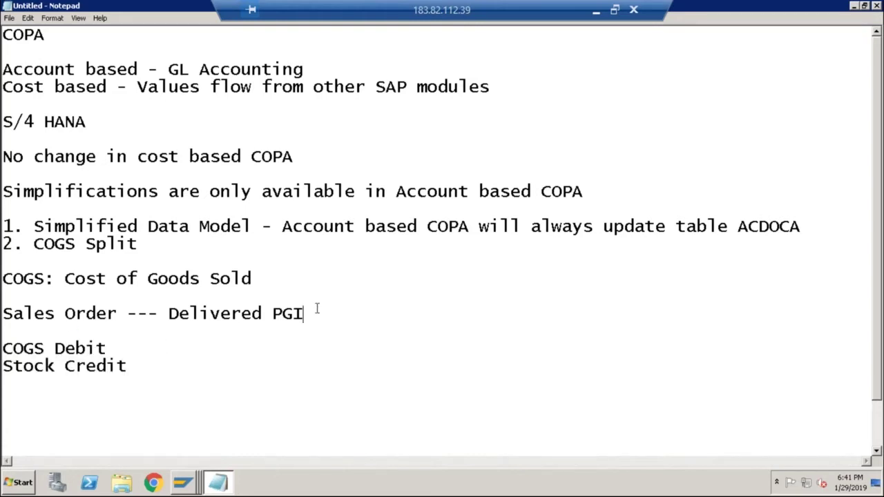
{"action": "left_click", "coordinate": [44, 348]}
{"action": "left_click", "coordinate": [128, 366]}
{"action": "left_click", "coordinate": [45, 349]}
{"action": "left_click_drag", "start_coordinate": [44, 348], "coordinate": [3, 348]}
{"action": "left_click", "coordinate": [144, 365]}
{"action": "key", "text": "Return"}
Type the COGS Finished Good example: 160 rs, material 100 and labor 60 on separate lines
{"action": "type", "text": "COGS"}
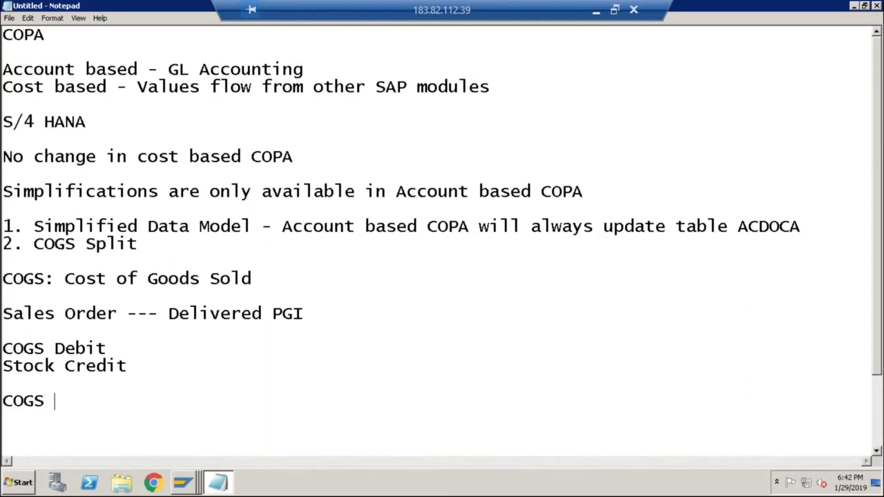
{"action": "type", "text": " Finished Good"}
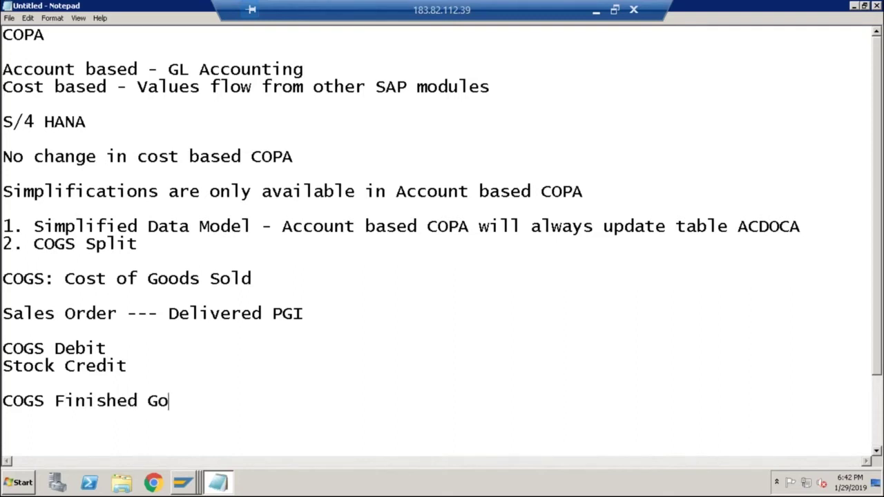
{"action": "key", "text": "Return"}
{"action": "key", "text": "Return"}
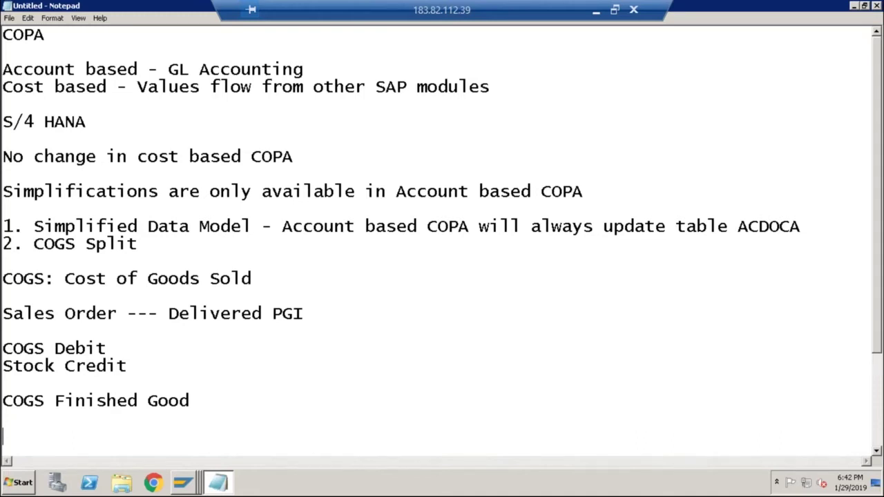
{"action": "type", "text": "160 rs"}
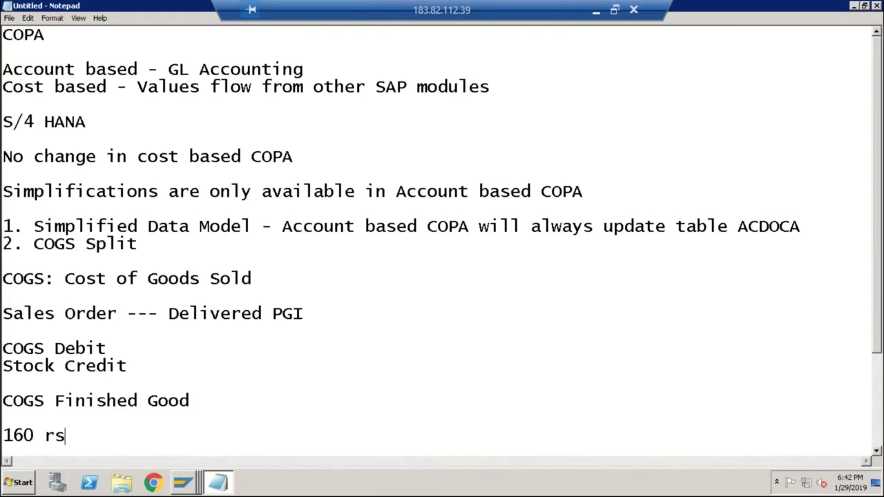
{"action": "key", "text": "Return"}
{"action": "key", "text": "Return"}
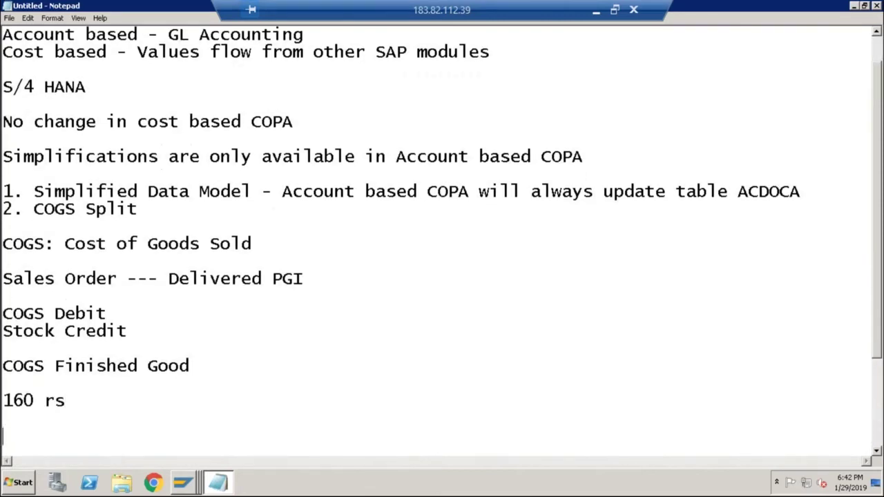
{"action": "type", "text": "material"}
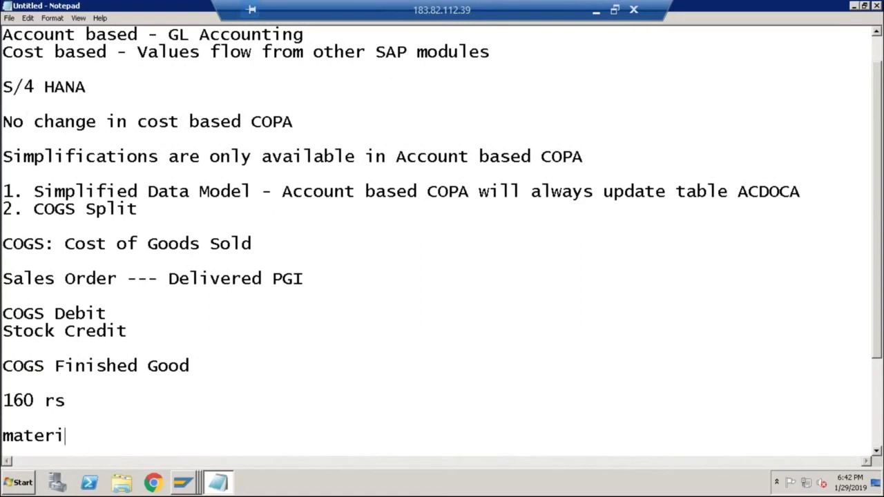
{"action": "type", "text": "00"}
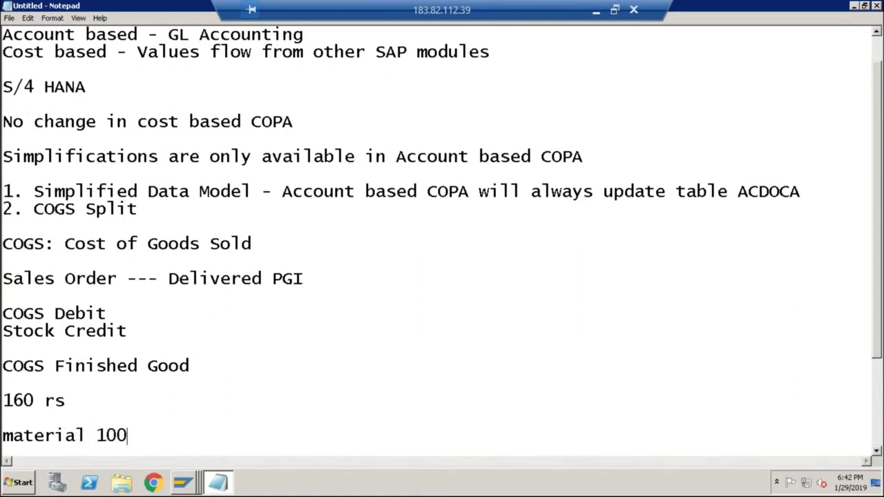
{"action": "key", "text": "Return"}
{"action": "type", "text": "labo"}
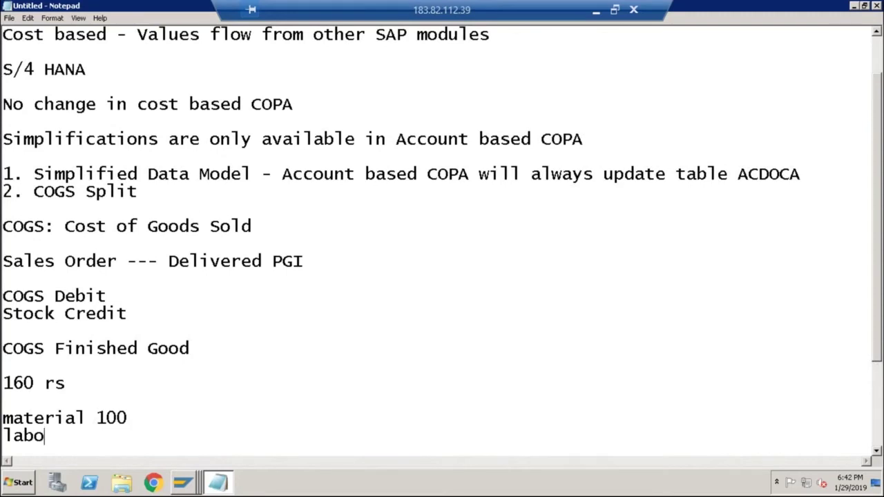
{"action": "type", "text": "r 60"}
Highlight Finished Good, the 160 total, material 100 and labor 60 in turn
{"action": "left_click", "coordinate": [63, 387]}
{"action": "left_click_drag", "start_coordinate": [55, 348], "coordinate": [195, 348]}
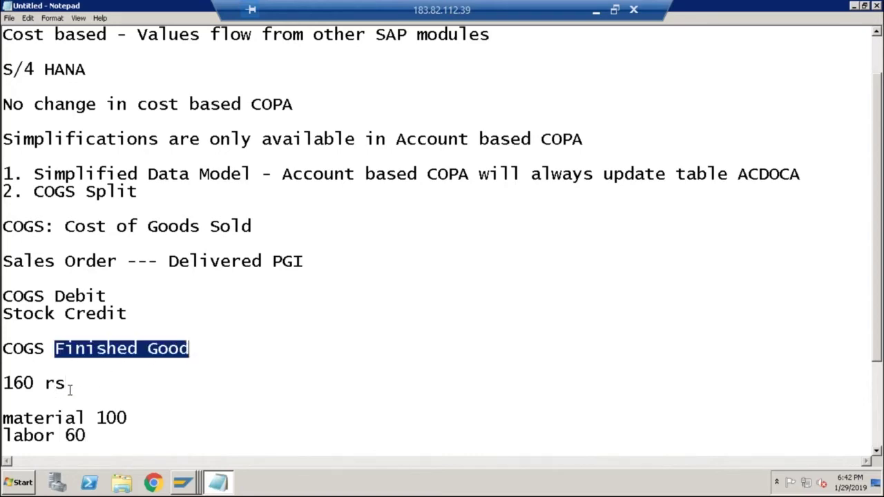
{"action": "left_click_drag", "start_coordinate": [34, 383], "coordinate": [4, 383]}
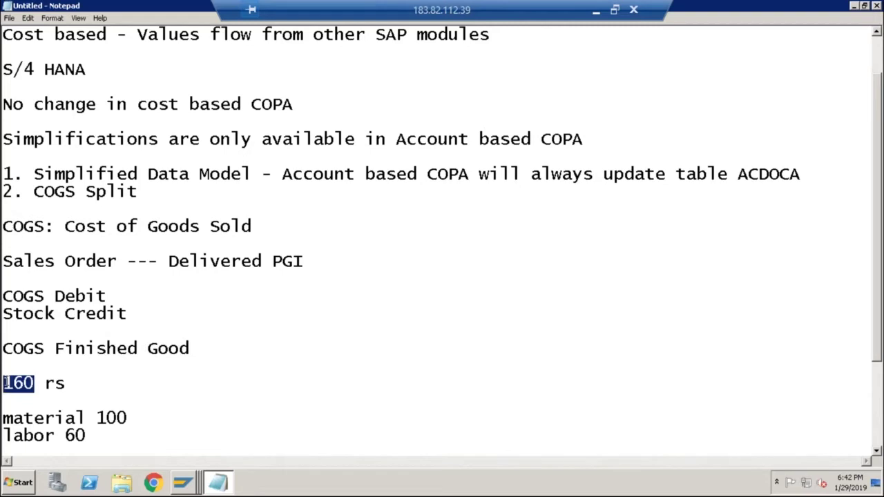
{"action": "left_click", "coordinate": [87, 417]}
{"action": "left_click_drag", "start_coordinate": [96, 417], "coordinate": [128, 417]}
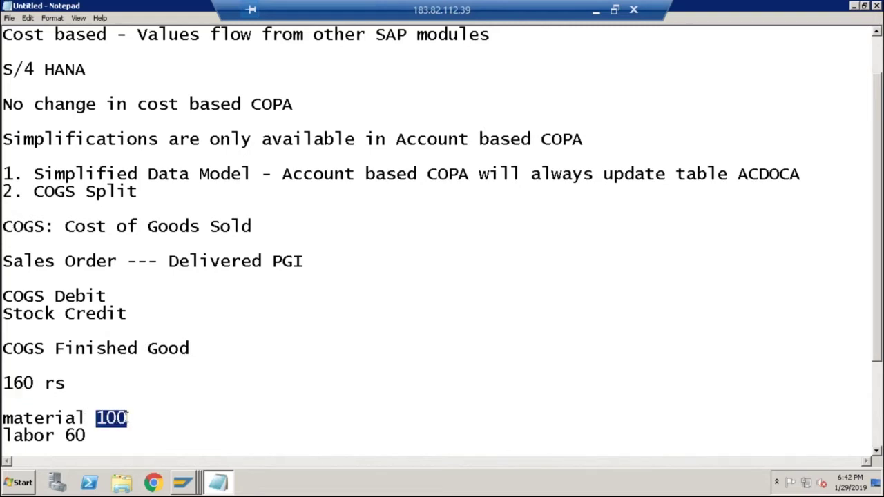
{"action": "left_click_drag", "start_coordinate": [65, 436], "coordinate": [92, 436]}
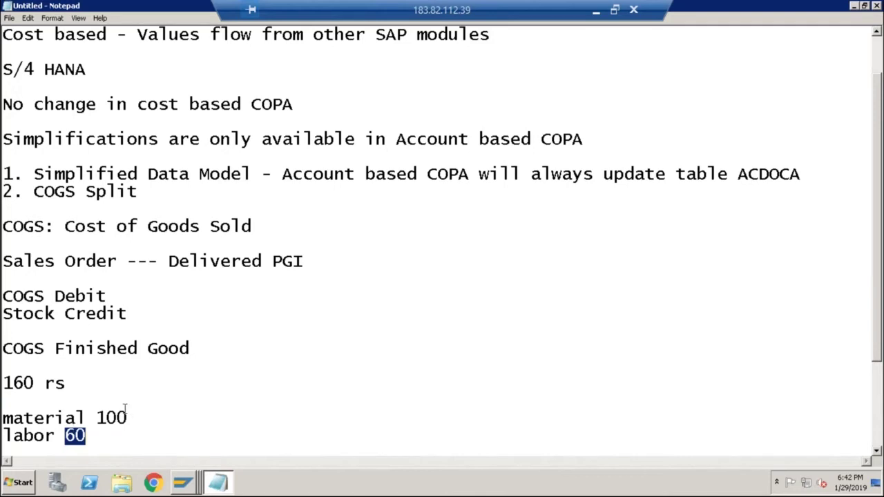
{"action": "left_click", "coordinate": [57, 435]}
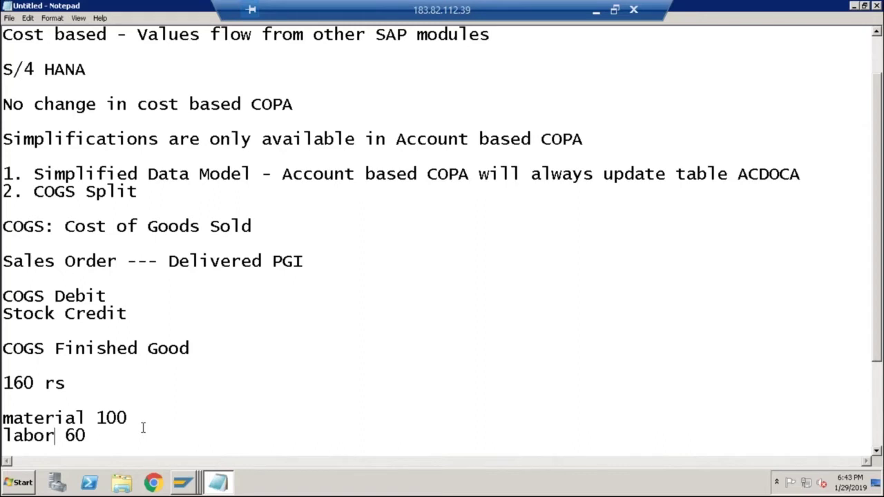
Re-highlight Finished Good, the 160 rs total and the labor 60 line, ending with the caret after labor 60
{"action": "left_click", "coordinate": [67, 384]}
{"action": "left_click", "coordinate": [137, 348]}
{"action": "left_click_drag", "start_coordinate": [67, 382], "coordinate": [3, 383]}
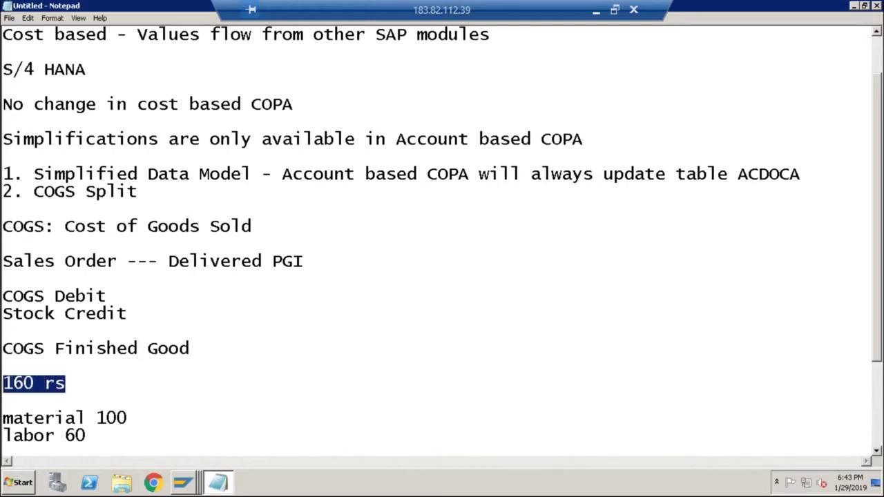
{"action": "left_click", "coordinate": [34, 382]}
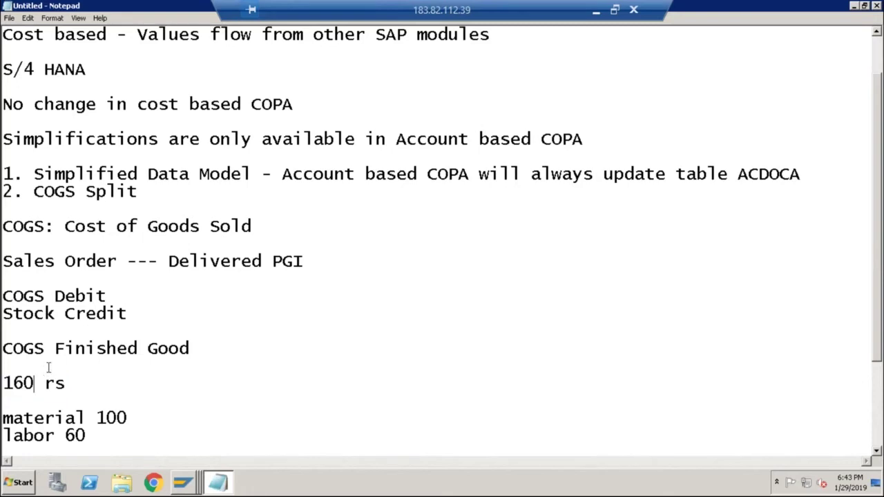
{"action": "left_click_drag", "start_coordinate": [54, 349], "coordinate": [190, 348]}
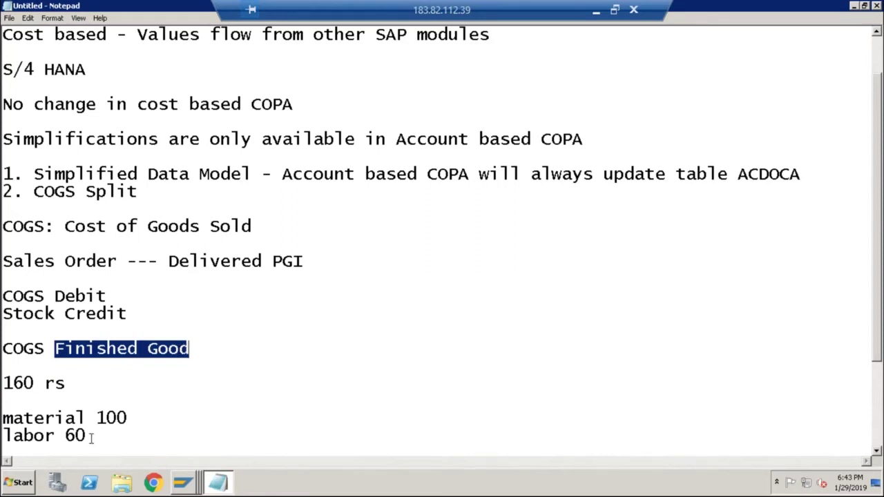
{"action": "left_click_drag", "start_coordinate": [90, 437], "coordinate": [4, 435]}
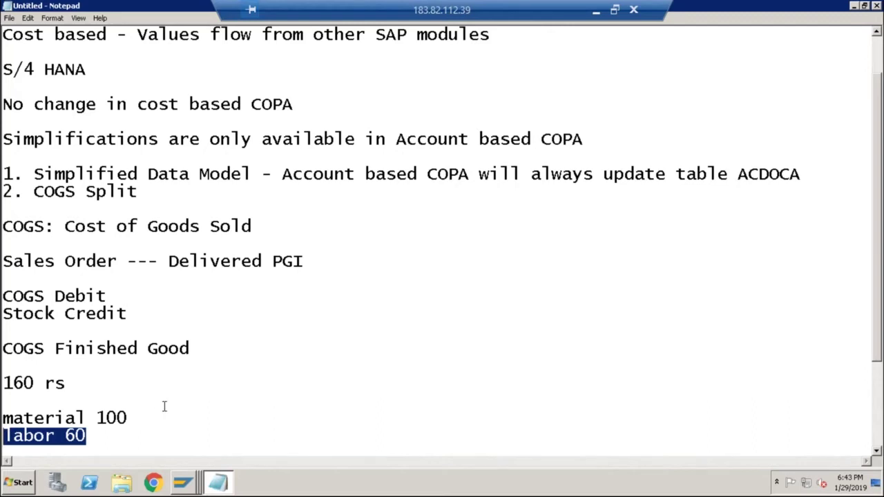
{"action": "left_click", "coordinate": [91, 437]}
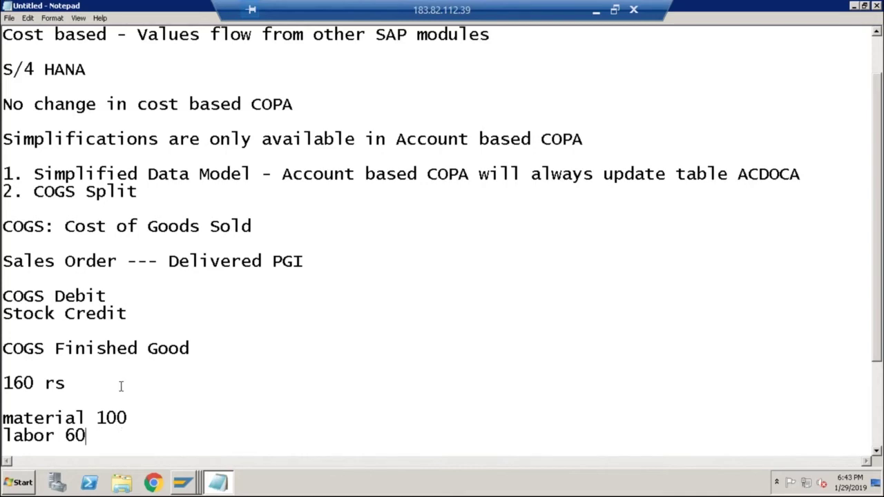
Start a Computer example listing cpu,keyboard,mouse,ram,hdd with 'assembling' on the next line
{"action": "key", "text": "Return"}
{"action": "key", "text": "Return"}
{"action": "key", "text": "Return"}
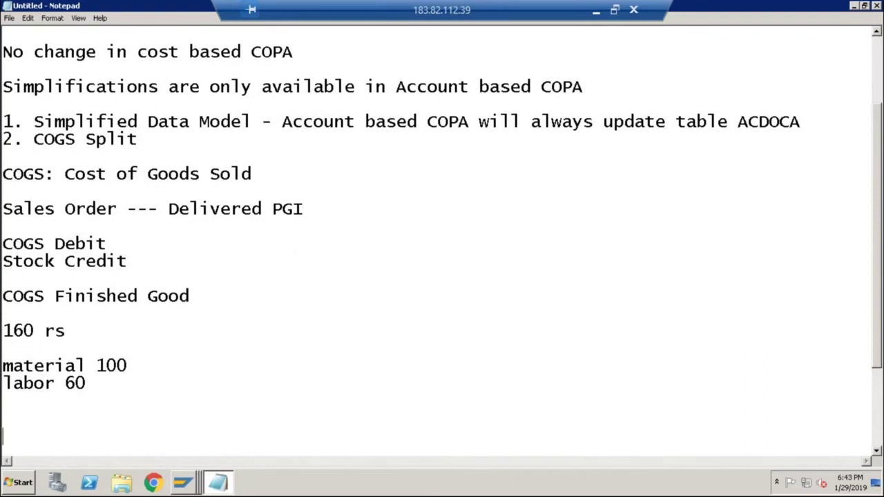
{"action": "type", "text": "Computer"}
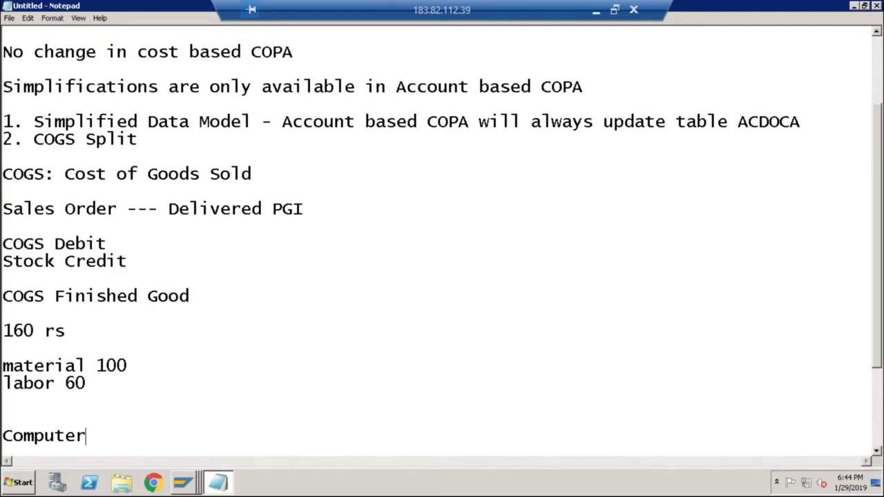
{"action": "key", "text": "Return"}
{"action": "key", "text": "Return"}
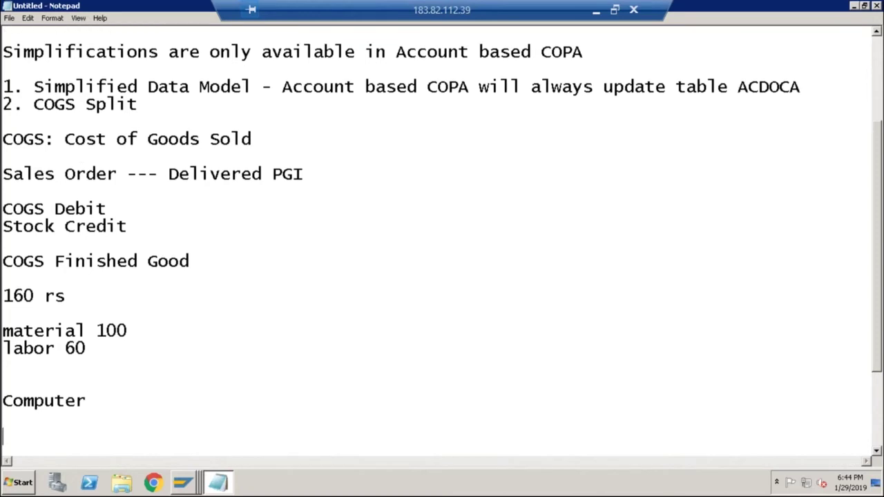
{"action": "type", "text": "k"}
{"action": "key", "text": "BackSpace"}
{"action": "type", "text": "cpu,keybo"}
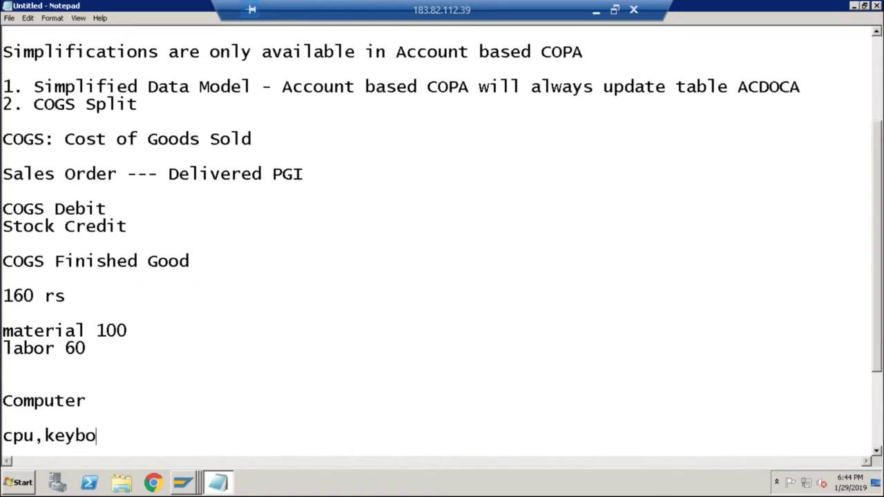
{"action": "type", "text": "ard,m"}
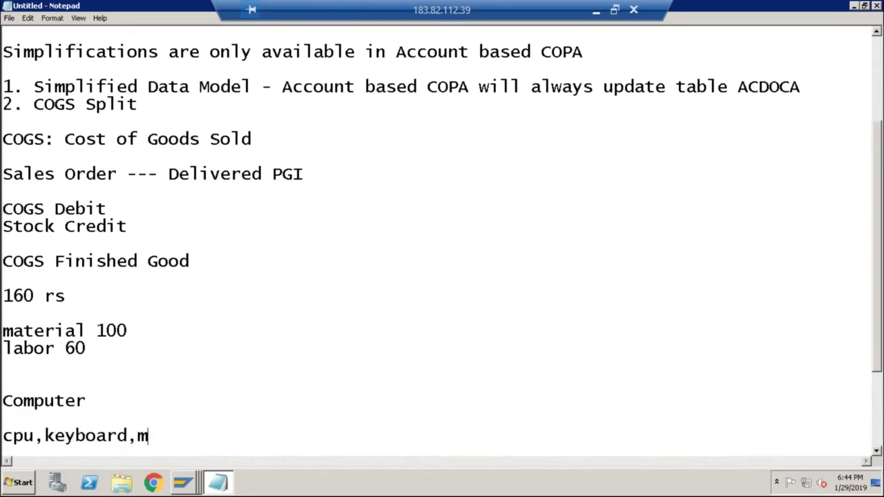
{"action": "type", "text": "ouse,r"}
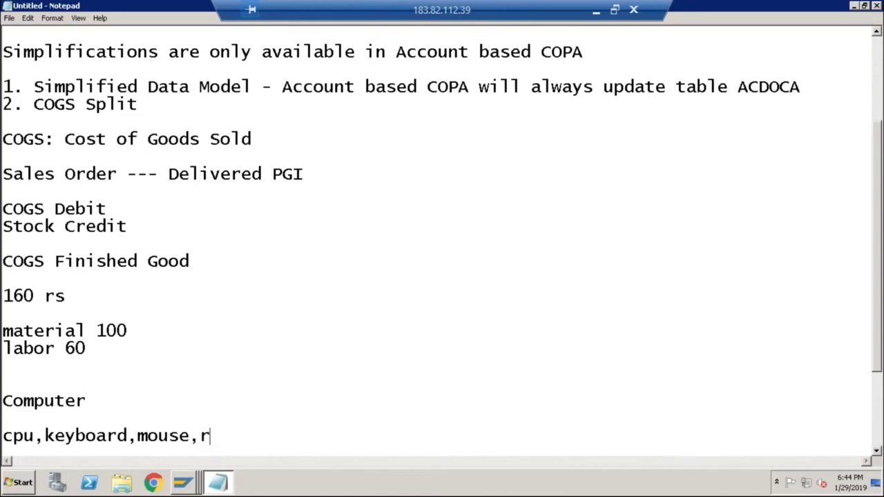
{"action": "type", "text": "am,hdd"}
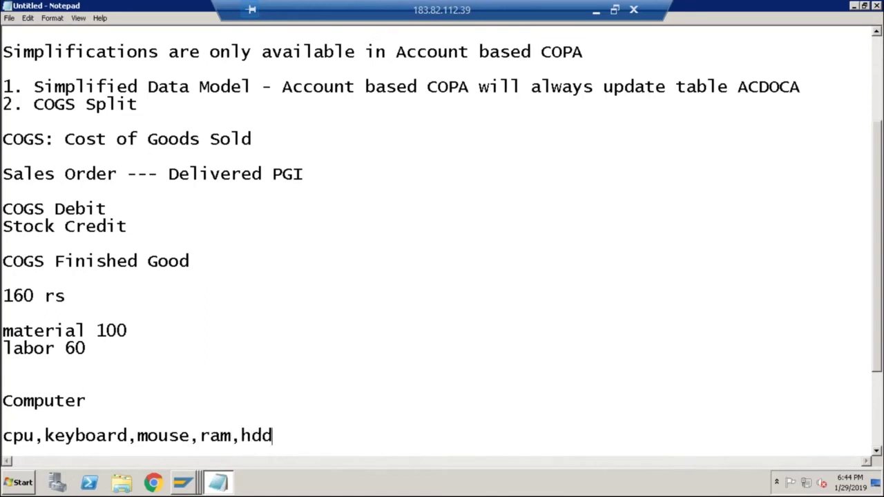
{"action": "key", "text": "Return"}
{"action": "type", "text": "a"}
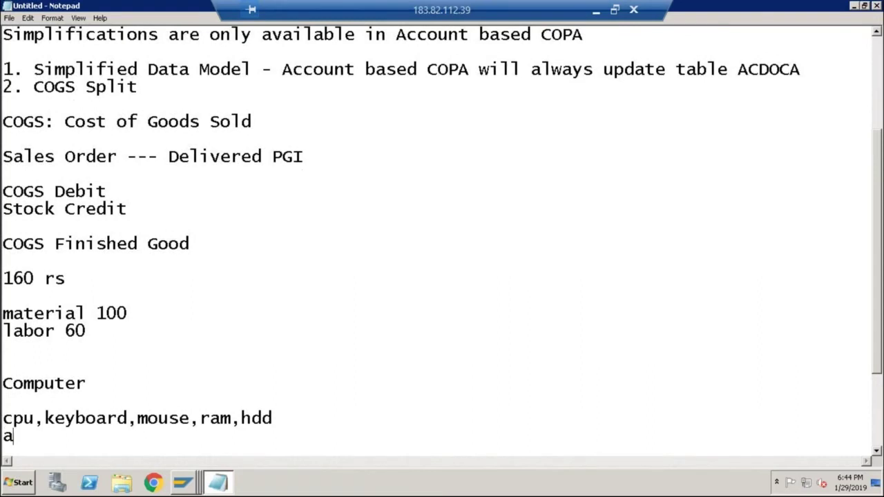
{"action": "type", "text": "ssembling"}
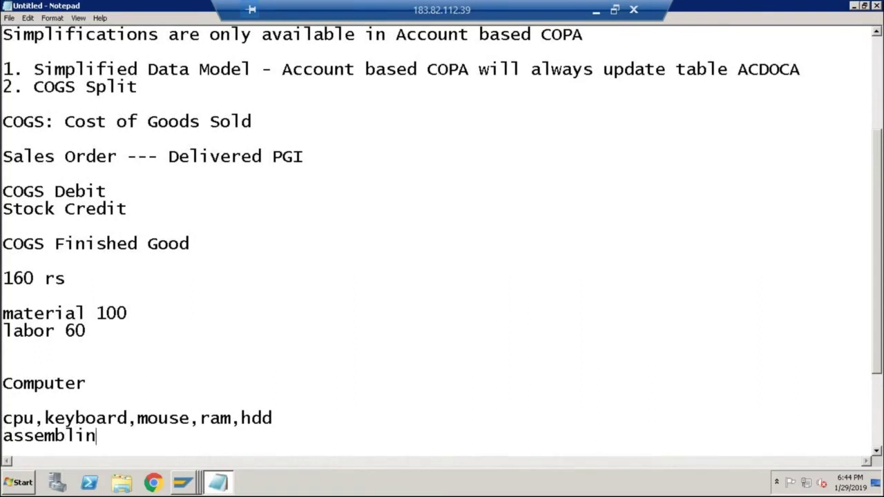
Give cpu 2000, keyboard 500 and mouse 500, each on its own line
{"action": "left_click", "coordinate": [37, 418]}
{"action": "type", "text": "2000"}
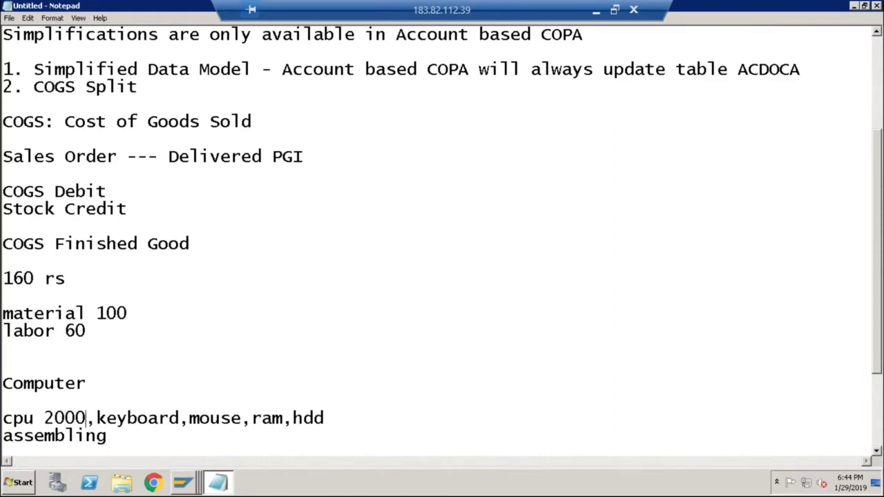
{"action": "key", "text": "Return"}
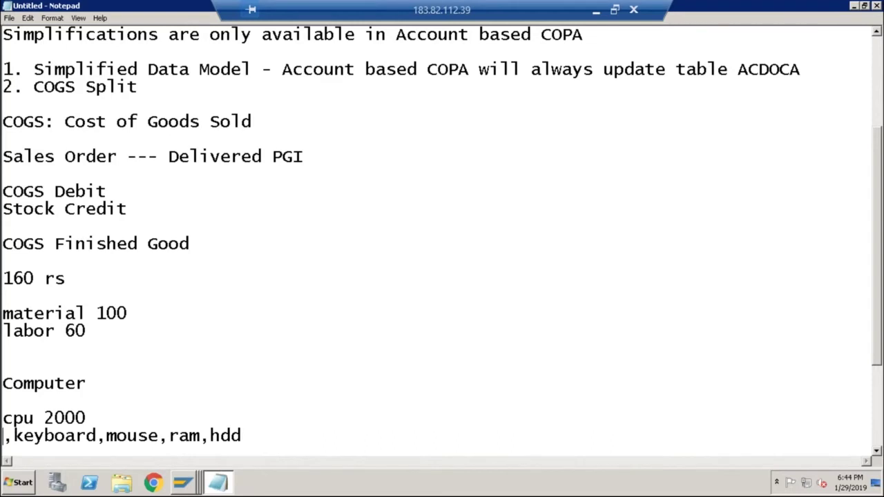
{"action": "key", "text": "Right"}
{"action": "key", "text": "Right"}
{"action": "key", "text": "Right"}
{"action": "key", "text": "Right"}
{"action": "key", "text": "Right"}
{"action": "key", "text": "Right"}
{"action": "key", "text": "Right"}
{"action": "key", "text": "Right"}
{"action": "key", "text": "Right"}
{"action": "type", "text": "500"}
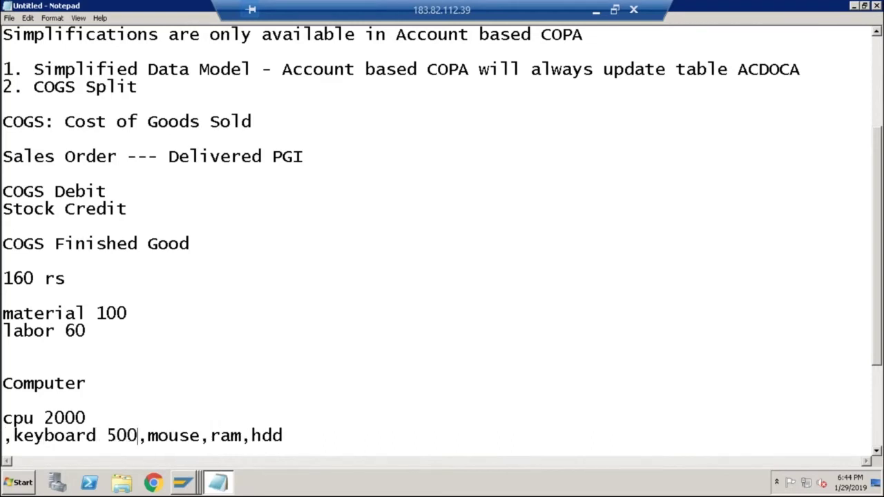
{"action": "key", "text": "Return"}
{"action": "key", "text": "Right"}
{"action": "key", "text": "Right"}
{"action": "key", "text": "Right"}
{"action": "key", "text": "Right"}
{"action": "key", "text": "Right"}
{"action": "key", "text": "Right"}
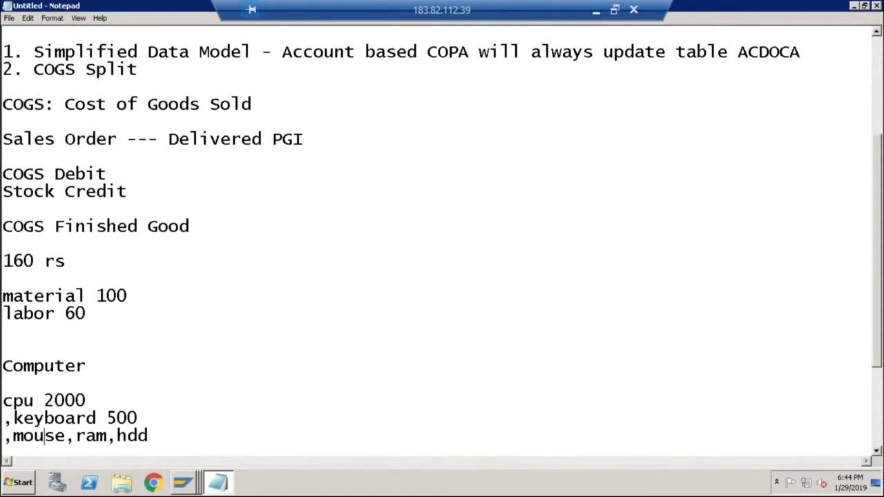
{"action": "type", "text": "500"}
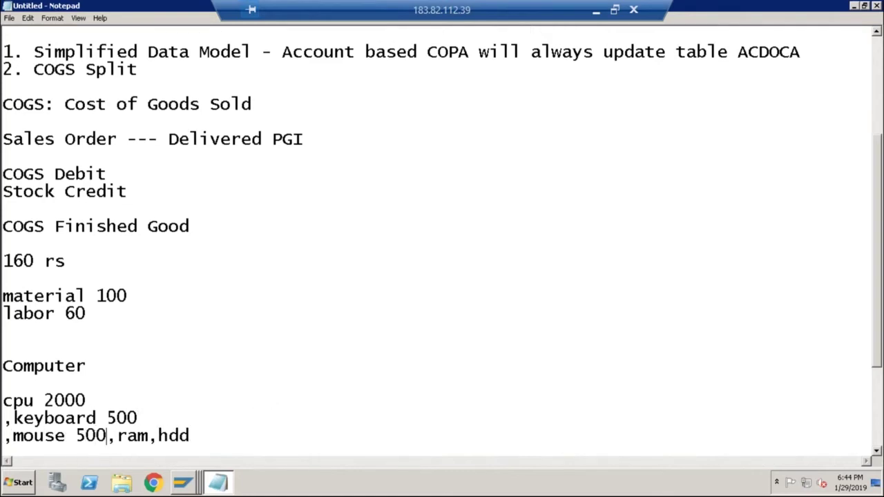
{"action": "key", "text": "Return"}
Give ram 5000 and hdd 3000, moving hdd onto its own line
{"action": "key", "text": "Right"}
{"action": "key", "text": "Right"}
{"action": "key", "text": "Right"}
{"action": "key", "text": "Right"}
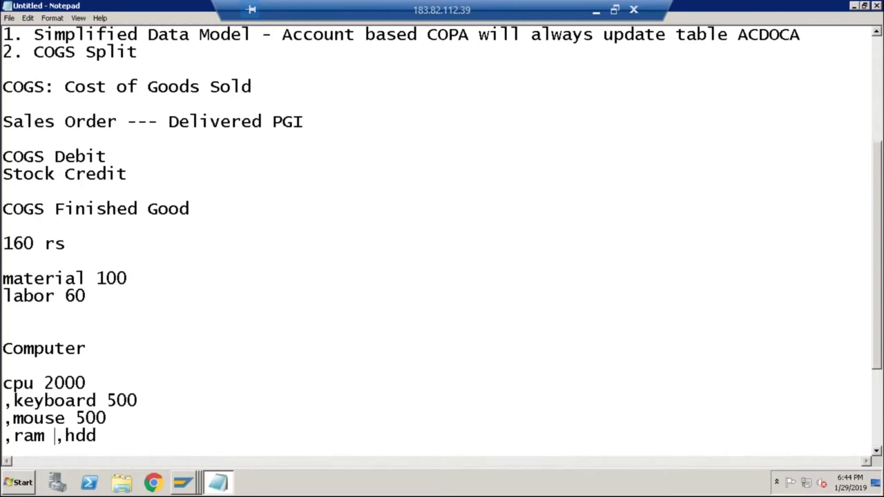
{"action": "type", "text": "5000"}
{"action": "key", "text": "Right"}
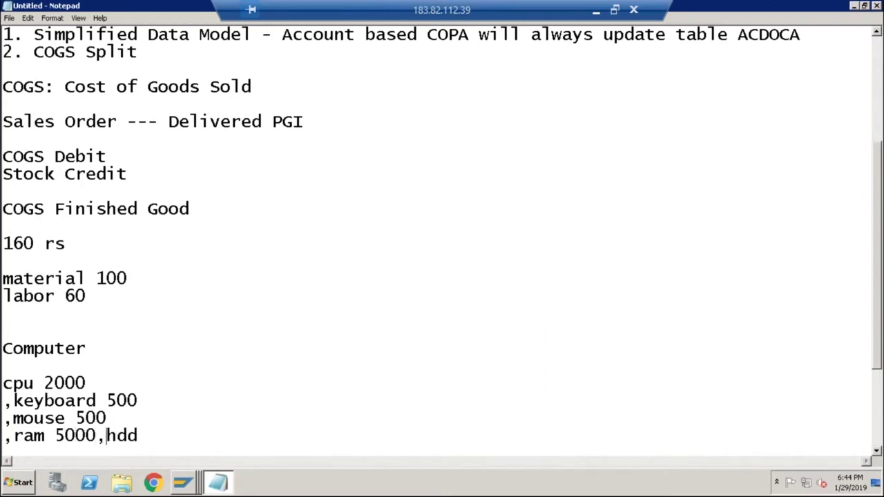
{"action": "key", "text": "Return"}
{"action": "key", "text": "Right"}
{"action": "key", "text": "Right"}
{"action": "key", "text": "Right"}
{"action": "type", "text": "30"}
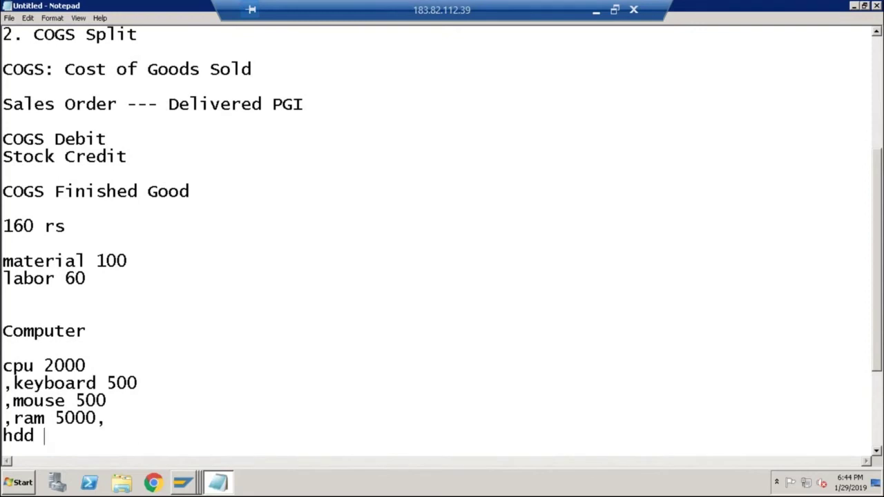
{"action": "type", "text": "00"}
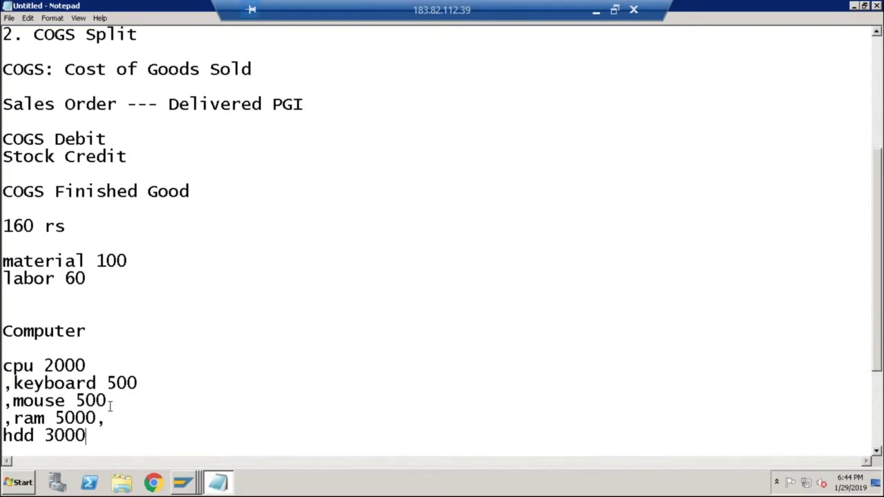
{"action": "scroll", "coordinate": [109, 407], "scroll_direction": "up", "scroll_amount": 4}
Insert a 'total material cost' line above the assembling line
{"action": "scroll", "coordinate": [111, 404], "scroll_direction": "down", "scroll_amount": 7}
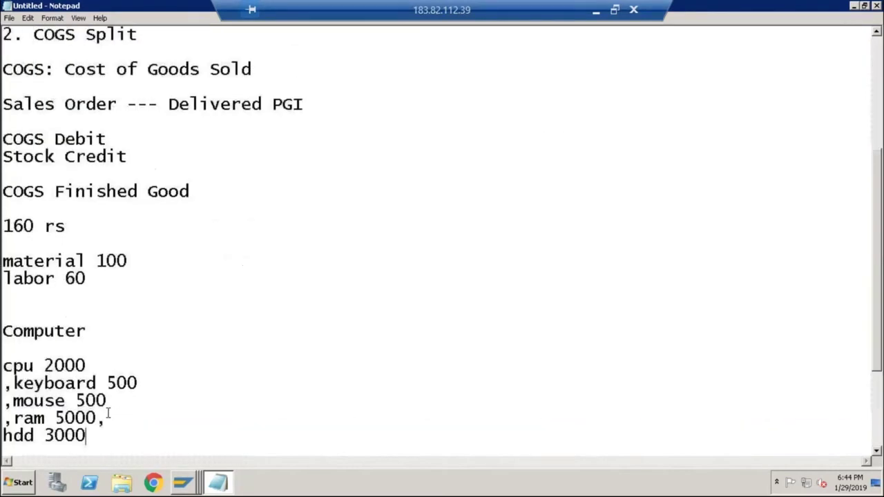
{"action": "left_click", "coordinate": [4, 314]}
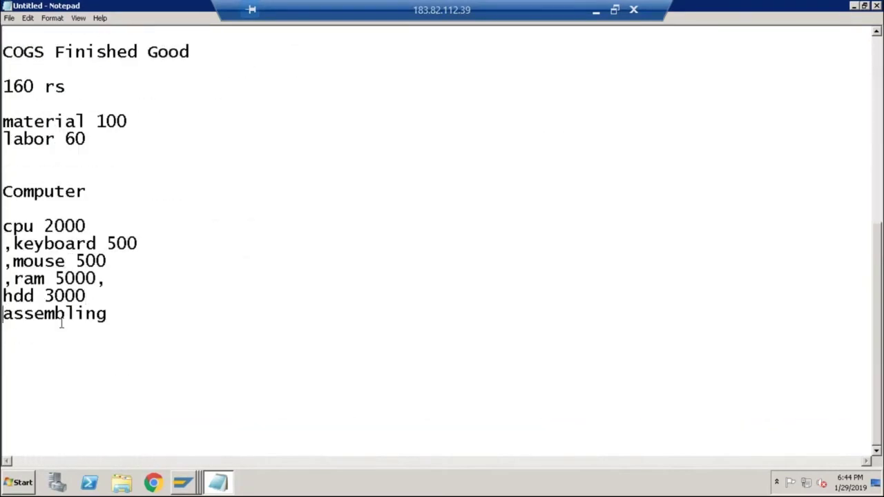
{"action": "key", "text": "Return"}
{"action": "key", "text": "Return"}
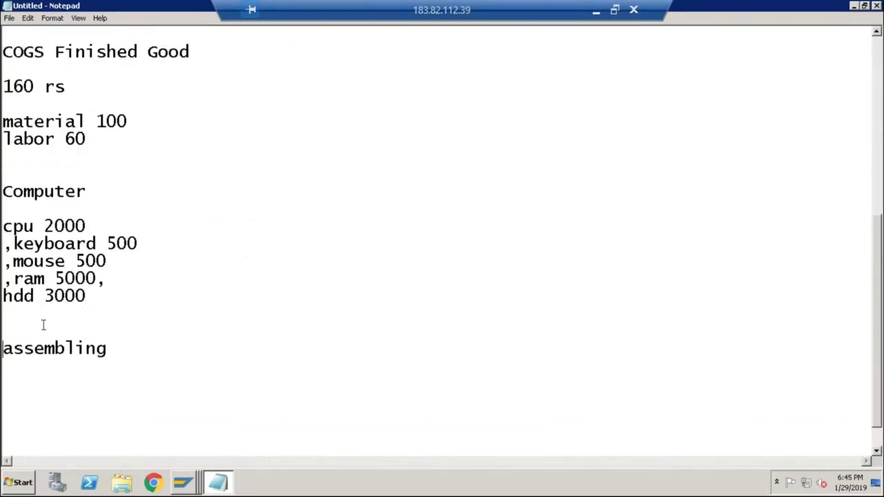
{"action": "left_click", "coordinate": [11, 324]}
{"action": "type", "text": "totalmaterial"}
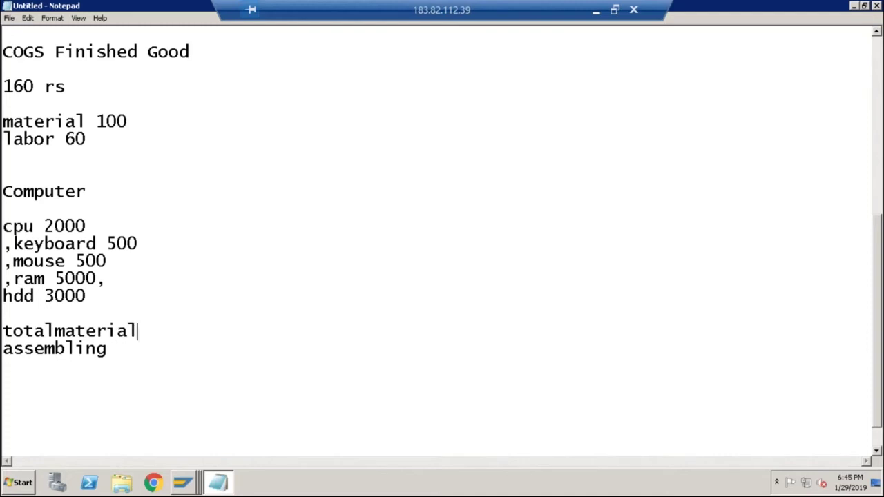
{"action": "key", "text": "Left"}
{"action": "key", "text": "Left"}
{"action": "key", "text": "Left"}
{"action": "key", "text": "Left"}
{"action": "key", "text": "Left"}
{"action": "key", "text": "Left"}
{"action": "key", "text": "Left"}
{"action": "key", "text": "Left"}
{"action": "key", "text": "Left"}
{"action": "key", "text": "Left"}
{"action": "key", "text": "Right"}
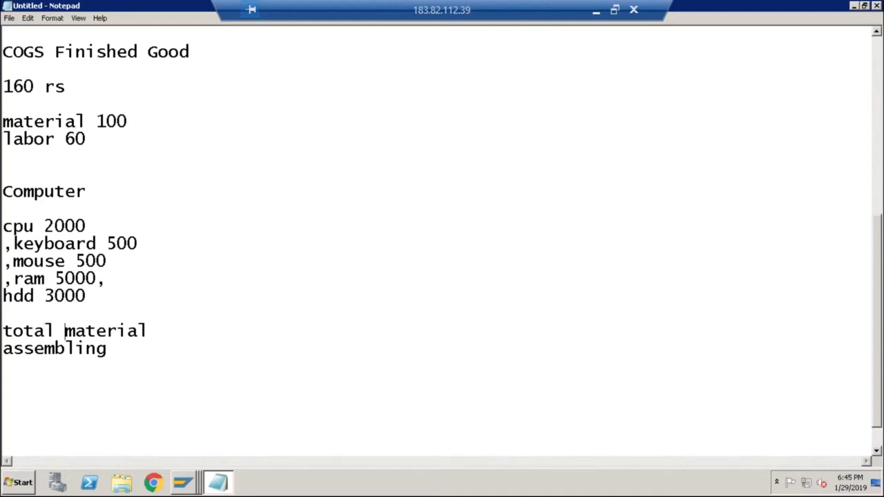
{"action": "key", "text": "Right"}
{"action": "key", "text": "Right"}
{"action": "key", "text": "Right"}
{"action": "key", "text": "Right"}
{"action": "key", "text": "Right"}
{"action": "key", "text": "Right"}
{"action": "key", "text": "Right"}
{"action": "key", "text": "Right"}
{"action": "key", "text": "Right"}
{"action": "type", "text": "cost"}
Change cpu to 20000 and set total material cost to 29000
{"action": "left_click", "coordinate": [87, 227]}
{"action": "type", "text": "0"}
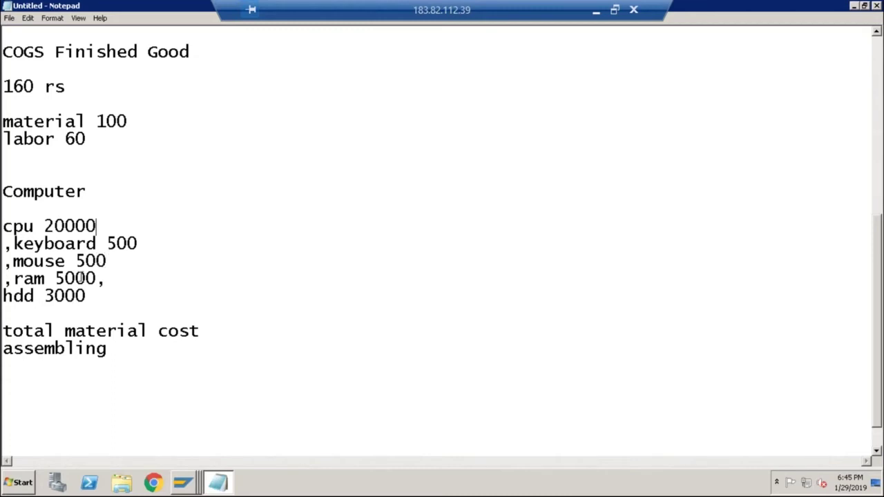
{"action": "left_click", "coordinate": [208, 330]}
{"action": "type", "text": "29000"}
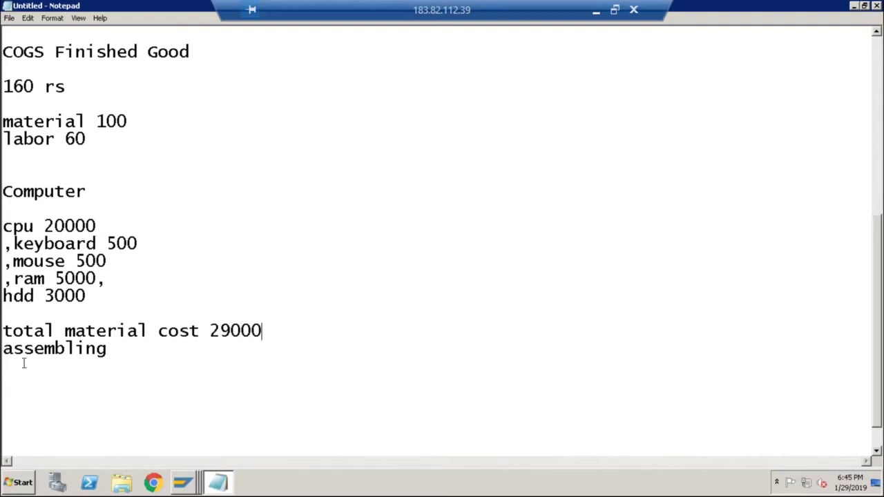
Add a blank line above assembling and give assembling a cost of 1000
{"action": "left_click", "coordinate": [6, 348]}
{"action": "key", "text": "Return"}
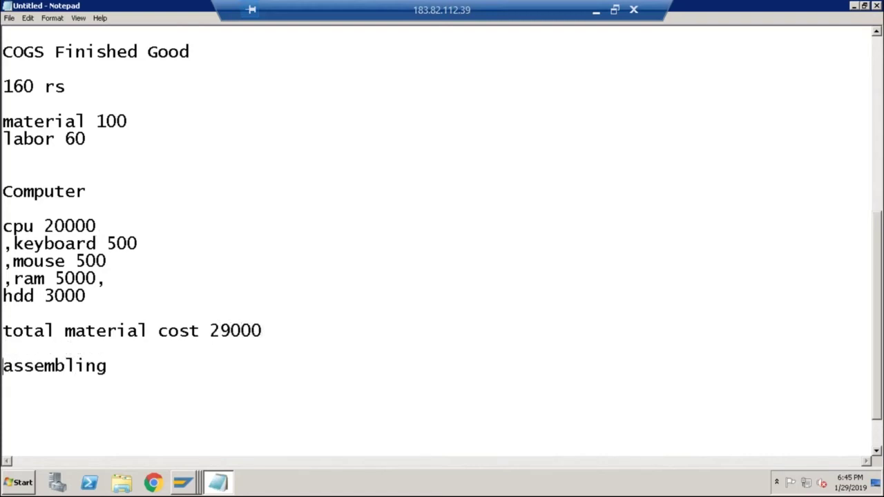
{"action": "left_click", "coordinate": [111, 369]}
{"action": "type", "text": "1000"}
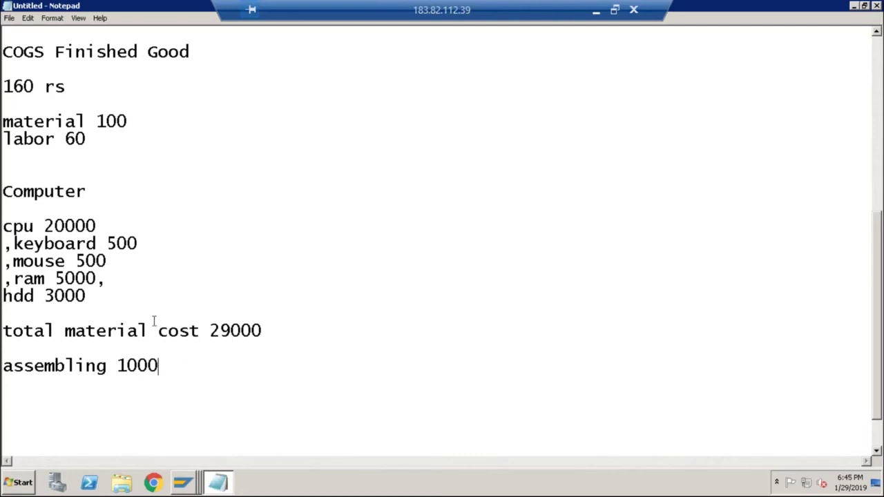
{"action": "left_click_drag", "start_coordinate": [87, 295], "coordinate": [6, 226]}
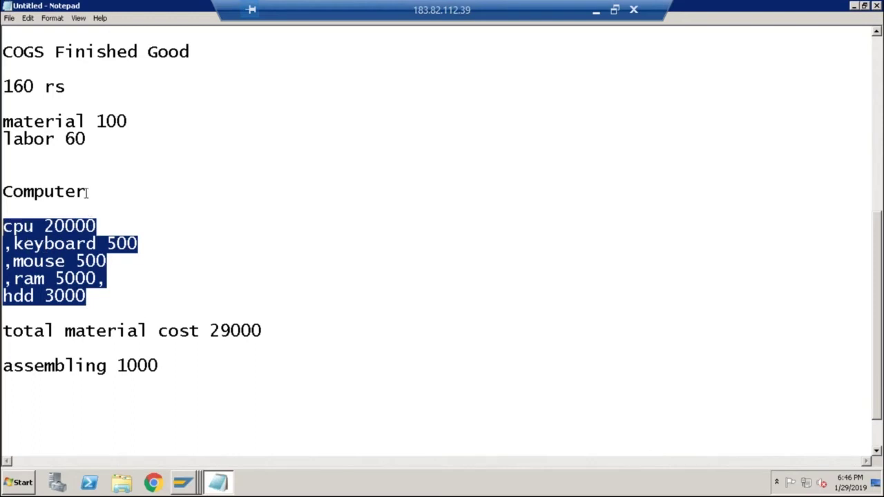
{"action": "left_click", "coordinate": [159, 368]}
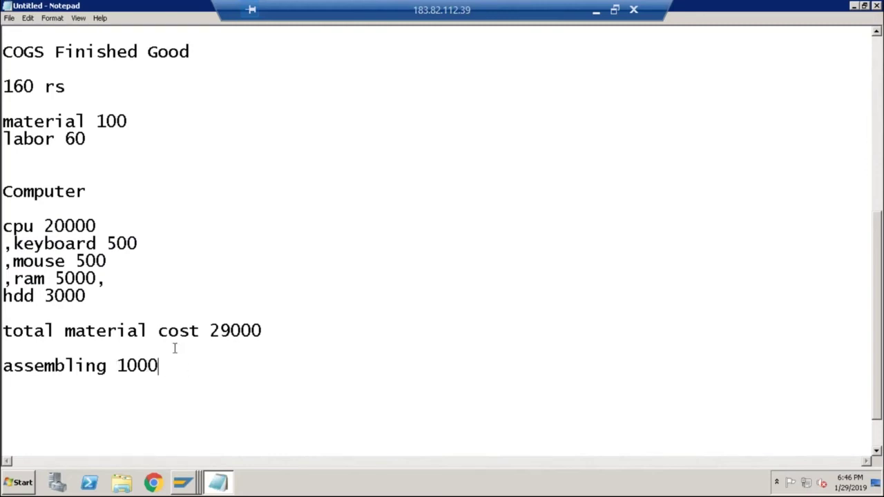
Add a 'labour cost 1000' line below assembling
{"action": "key", "text": "Return"}
{"action": "key", "text": "Return"}
{"action": "type", "text": "labo"}
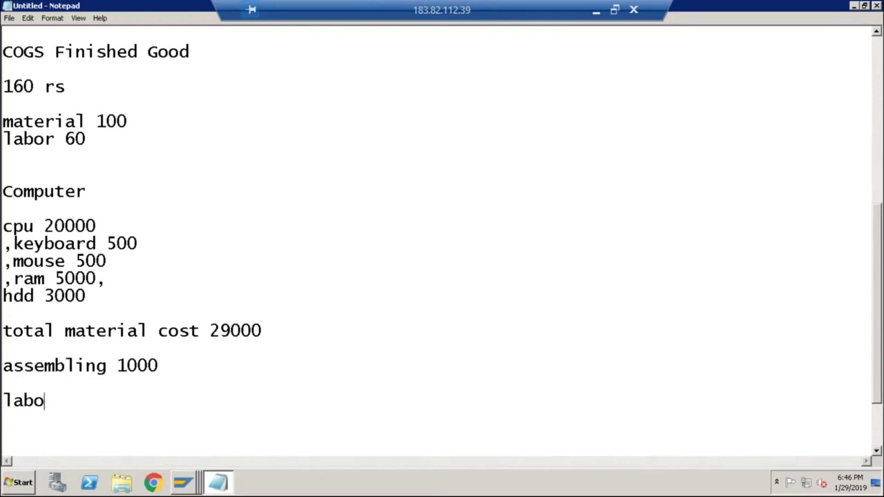
{"action": "type", "text": "ur cost "}
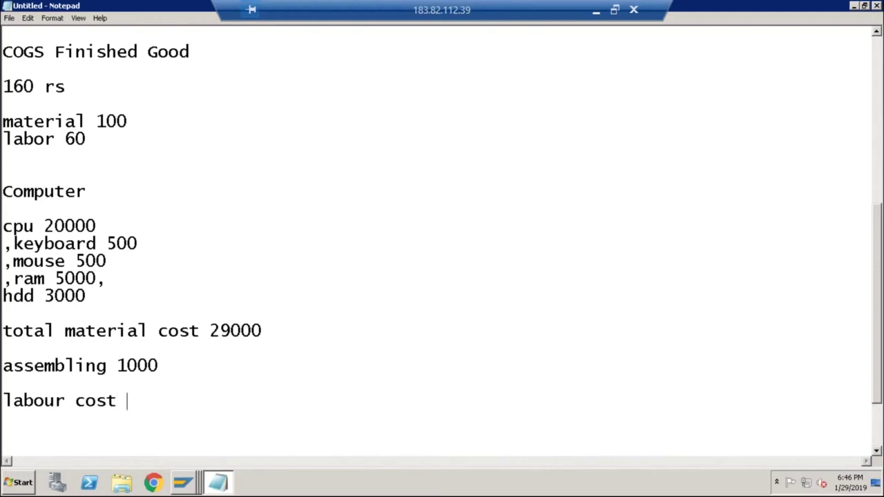
{"action": "type", "text": "1000"}
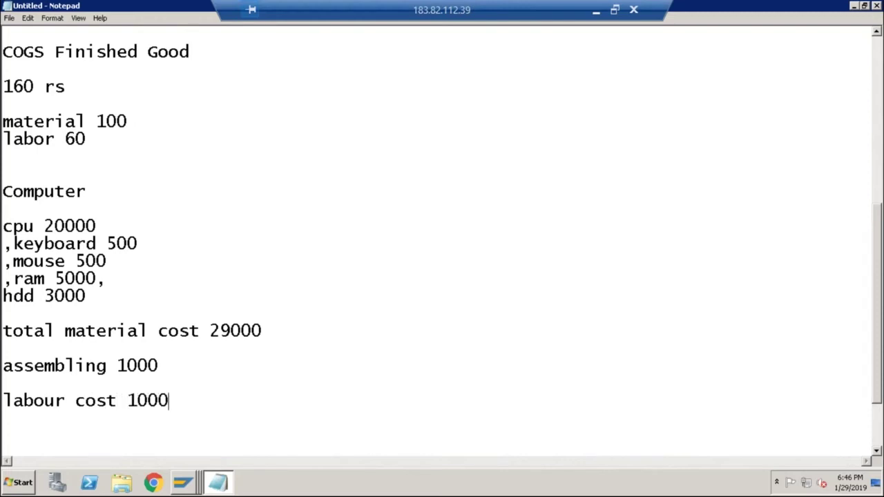
{"action": "key", "text": "Return"}
{"action": "key", "text": "Return"}
Add 'COGS - 30000' followed by 'Material 29000' and 'Labour 1000' lines
{"action": "type", "text": "COGS;"}
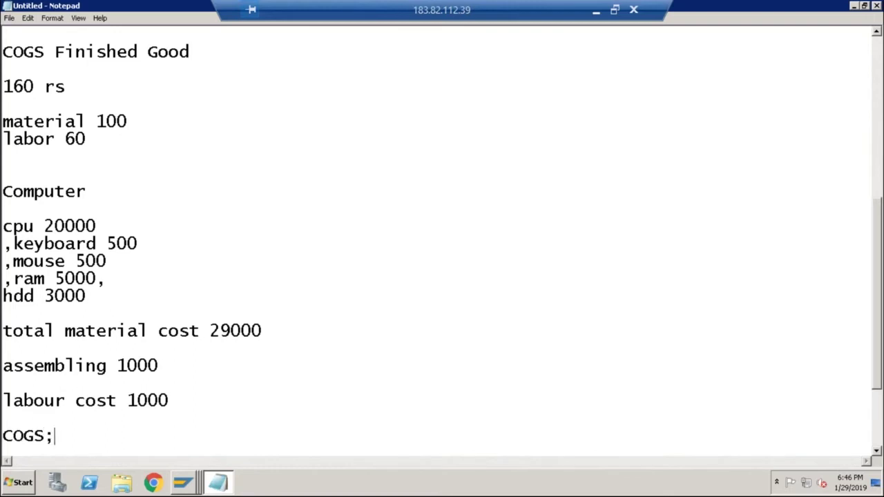
{"action": "key", "text": "BackSpace"}
{"action": "type", "text": "- 30000"}
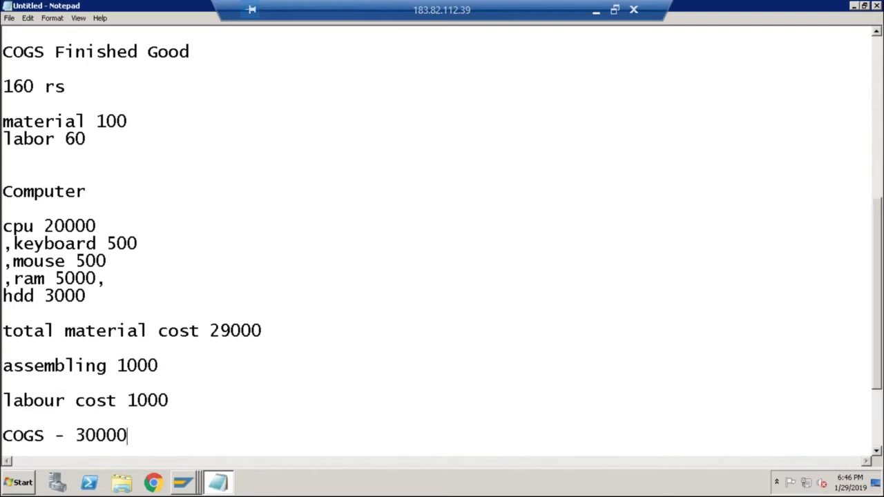
{"action": "key", "text": "Return"}
{"action": "type", "text": "Ma"}
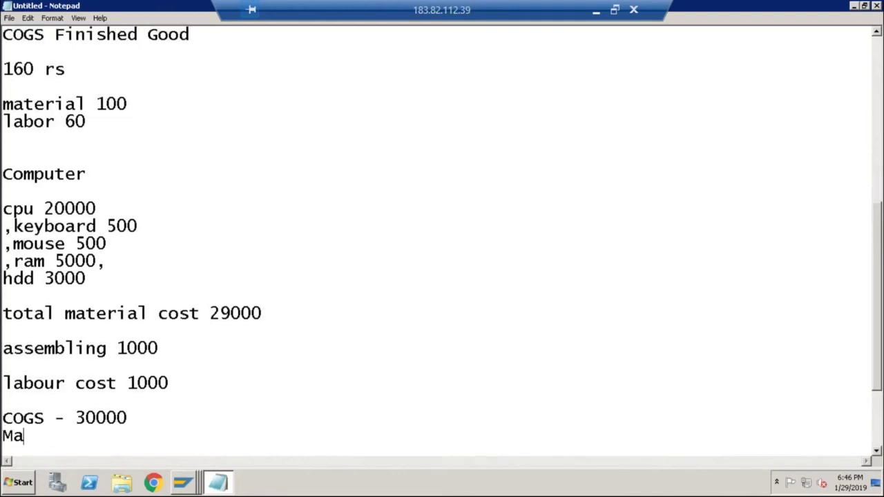
{"action": "type", "text": "terial 29000"}
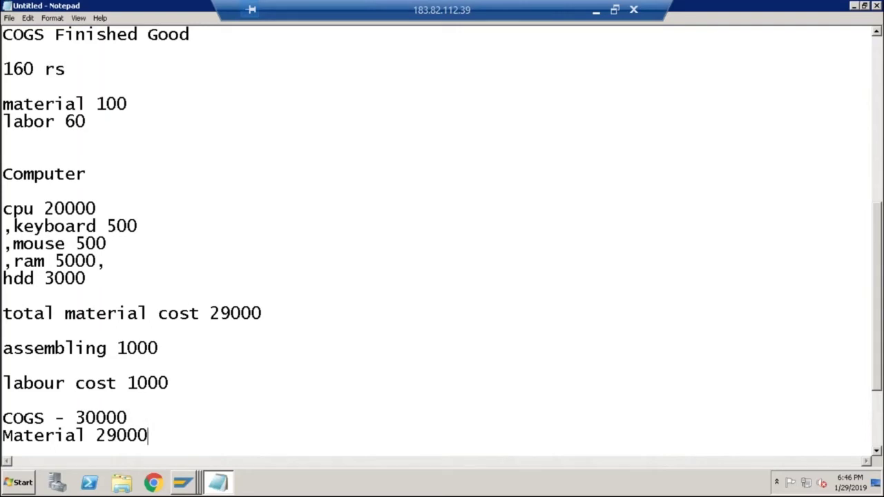
{"action": "key", "text": "Return"}
{"action": "type", "text": "Labour"}
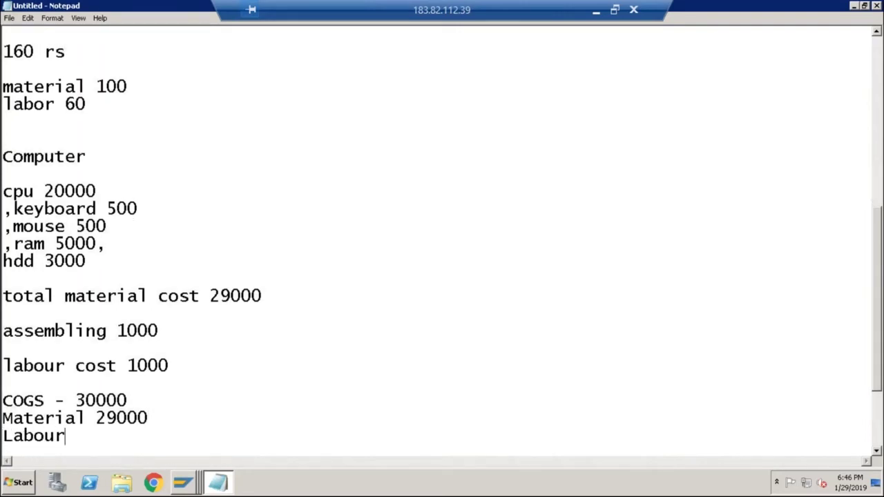
{"action": "type", "text": " 1000"}
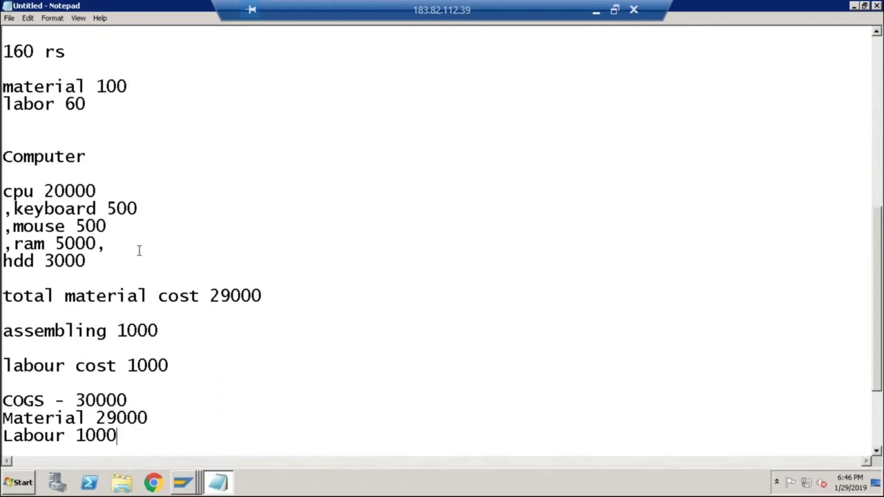
{"action": "scroll", "coordinate": [139, 251], "scroll_direction": "up", "scroll_amount": 5}
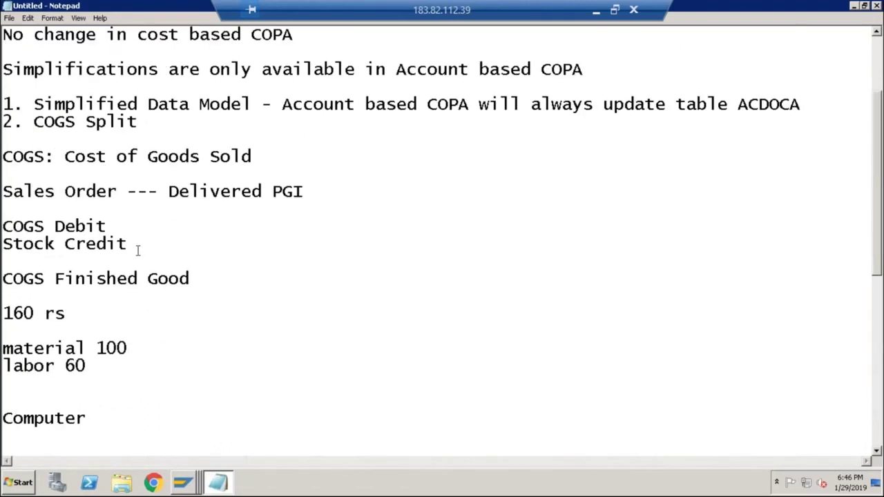
{"action": "scroll", "coordinate": [122, 357], "scroll_direction": "down", "scroll_amount": 7}
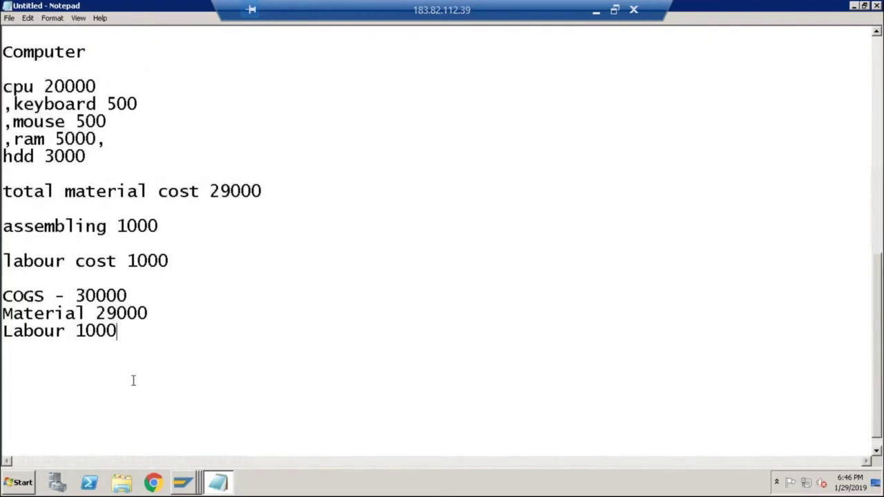
{"action": "left_click_drag", "start_coordinate": [3, 314], "coordinate": [54, 315]}
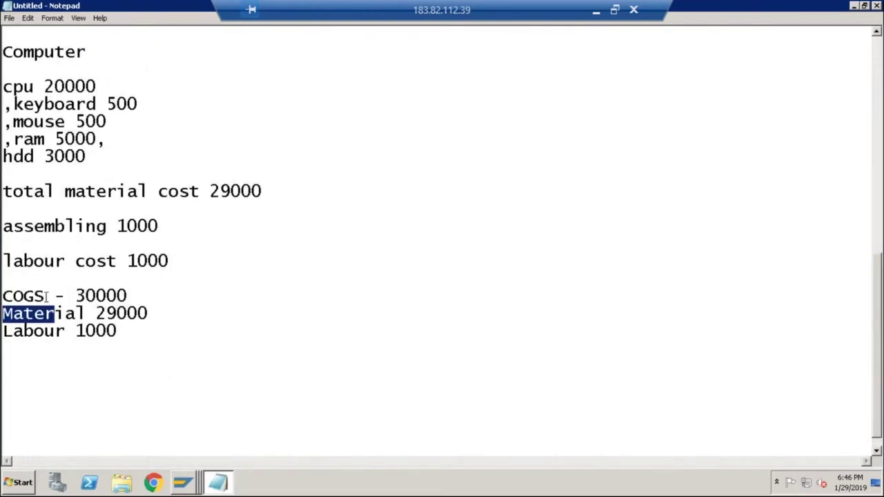
{"action": "left_click", "coordinate": [46, 296]}
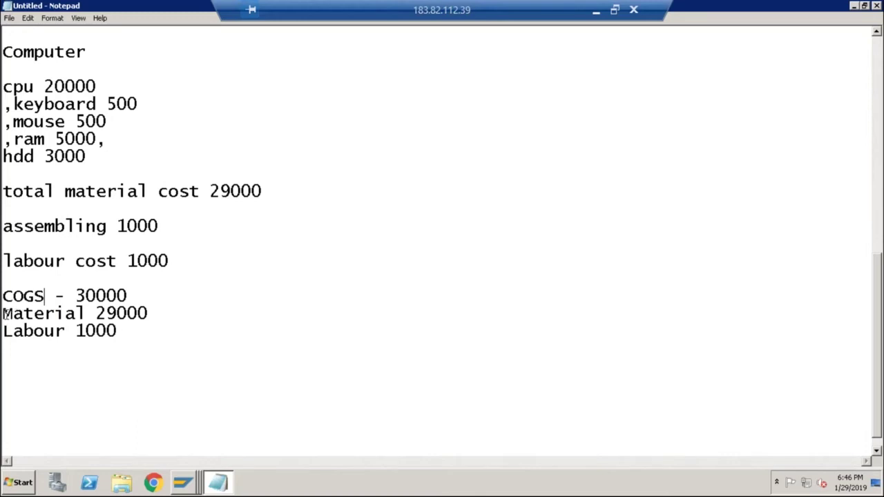
{"action": "left_click_drag", "start_coordinate": [3, 331], "coordinate": [122, 335]}
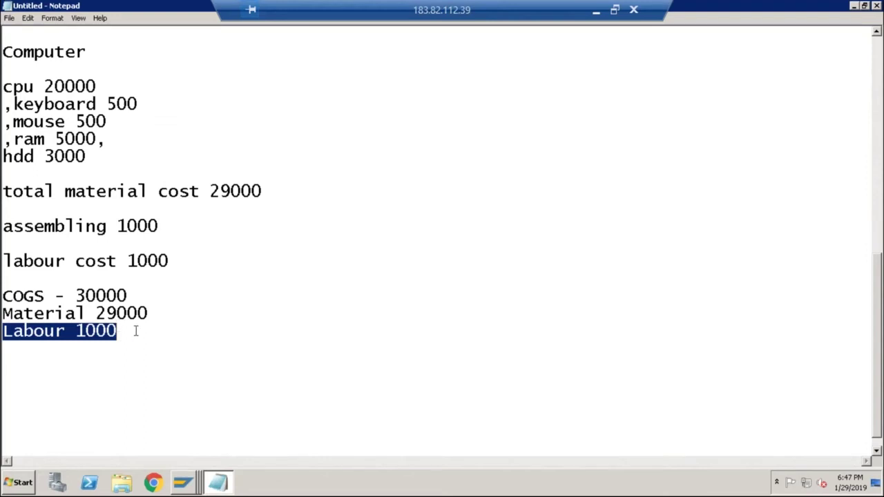
{"action": "left_click", "coordinate": [44, 296]}
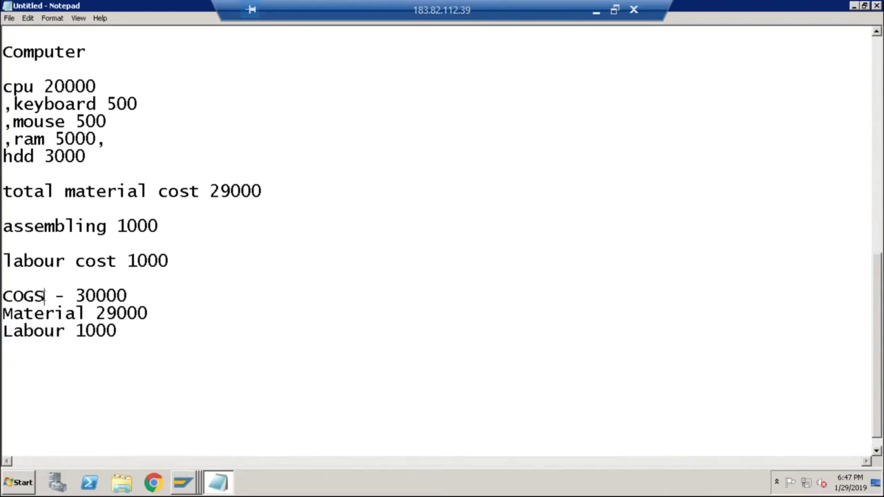
{"action": "left_click_drag", "start_coordinate": [4, 296], "coordinate": [133, 296]}
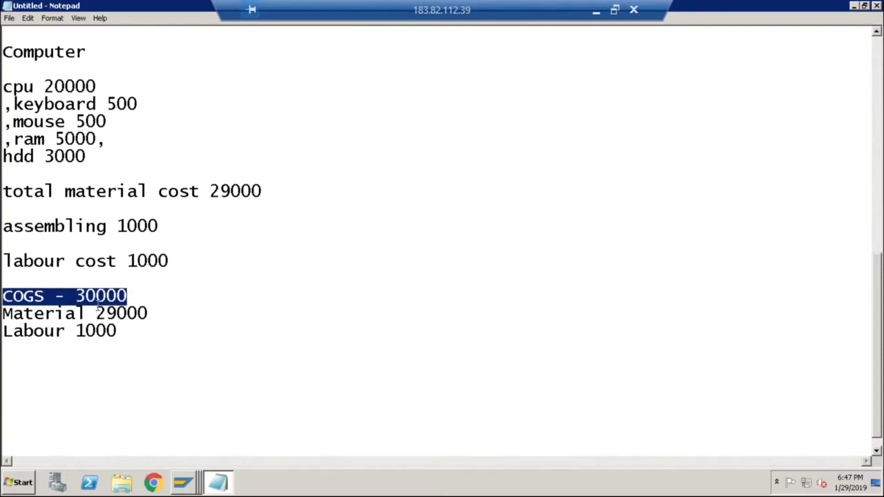
{"action": "left_click", "coordinate": [7, 313]}
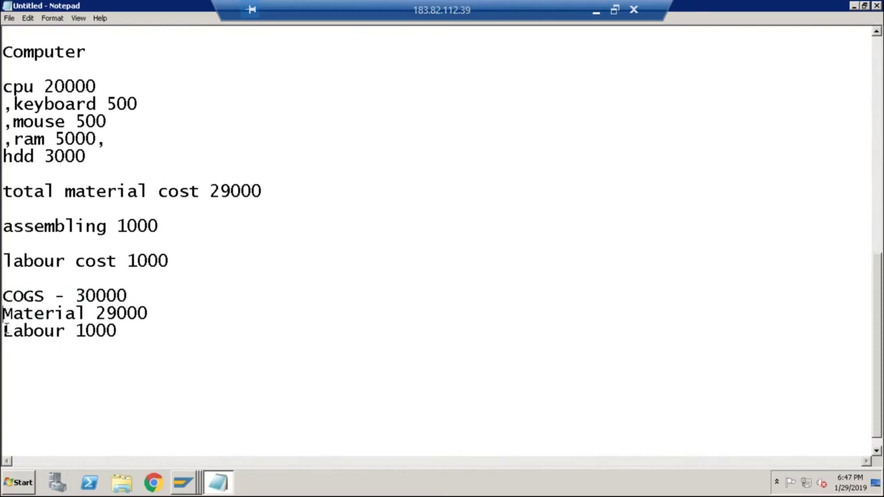
{"action": "left_click_drag", "start_coordinate": [3, 313], "coordinate": [118, 331]}
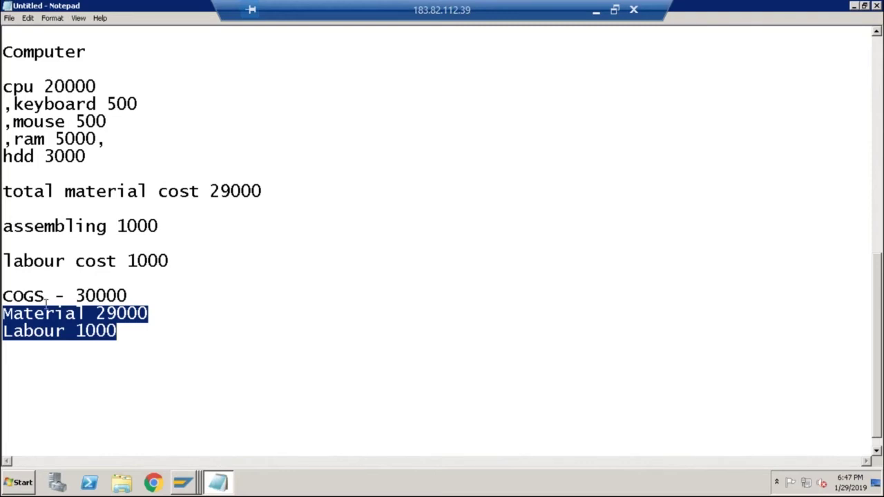
{"action": "left_click_drag", "start_coordinate": [45, 296], "coordinate": [128, 333]}
{"action": "left_click", "coordinate": [127, 333]}
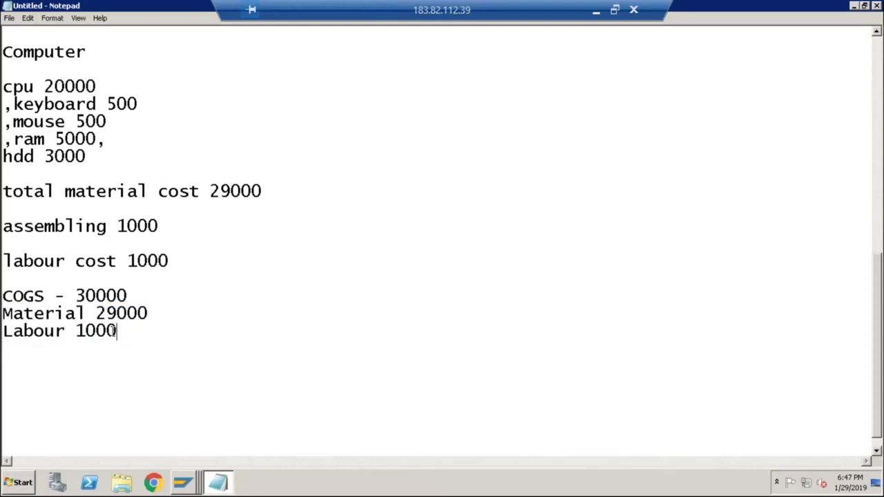
{"action": "left_click_drag", "start_coordinate": [127, 333], "coordinate": [3, 315]}
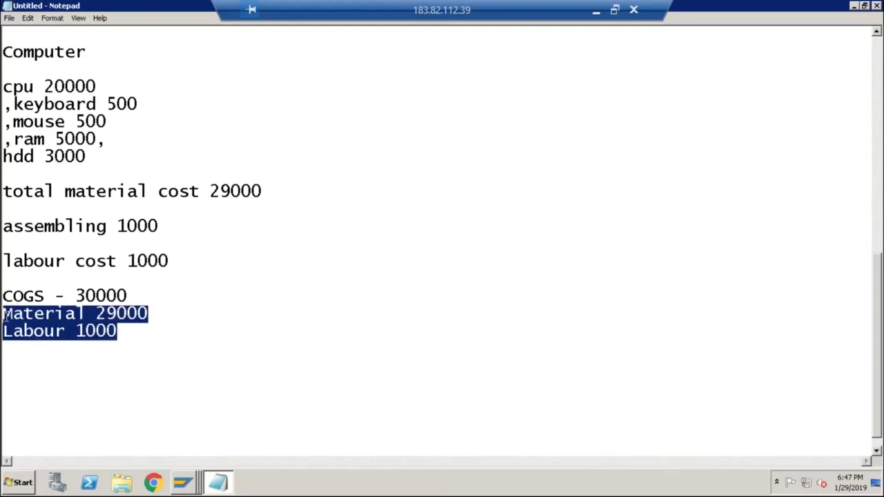
{"action": "left_click", "coordinate": [87, 315]}
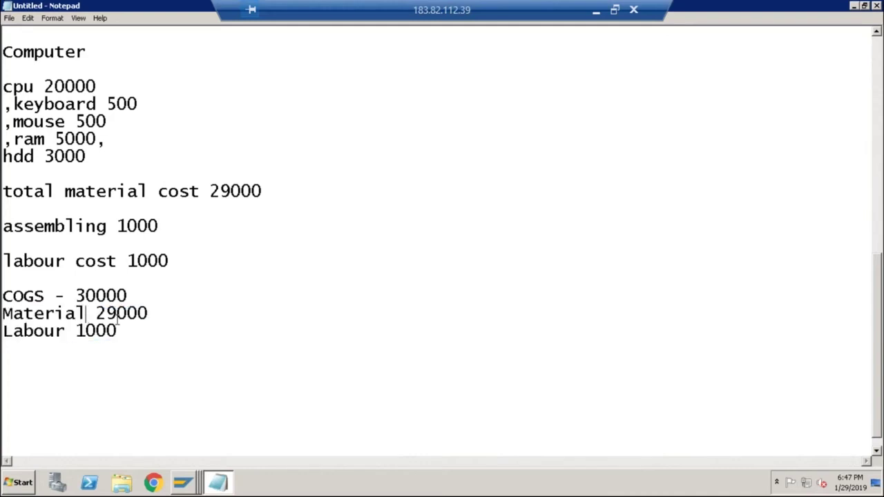
{"action": "left_click", "coordinate": [120, 332]}
{"action": "left_click_drag", "start_coordinate": [121, 331], "coordinate": [4, 315]}
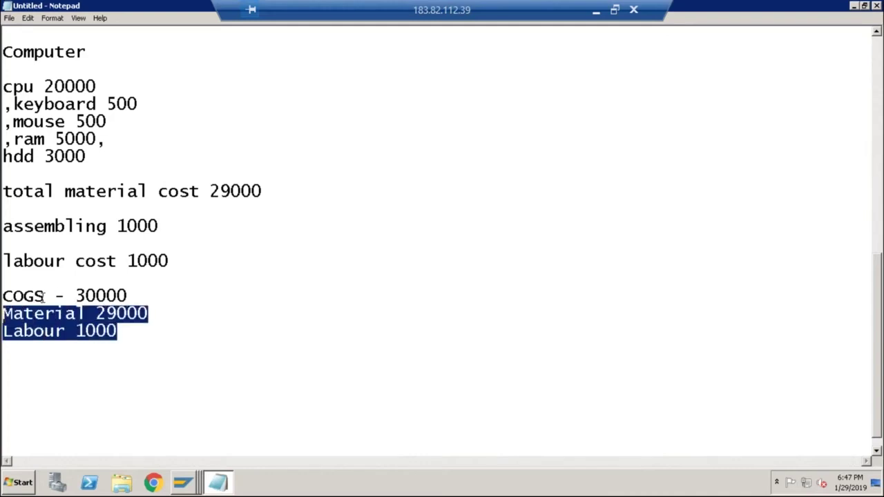
{"action": "left_click", "coordinate": [87, 315]}
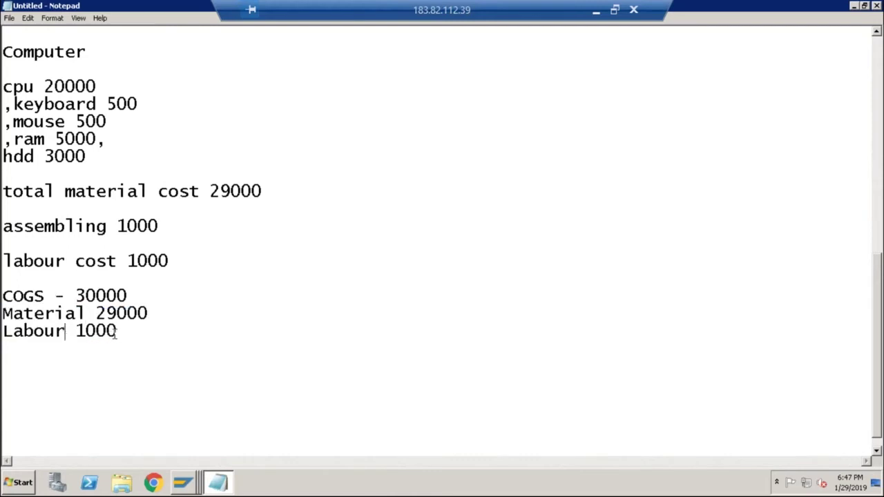
{"action": "left_click_drag", "start_coordinate": [118, 332], "coordinate": [6, 315]}
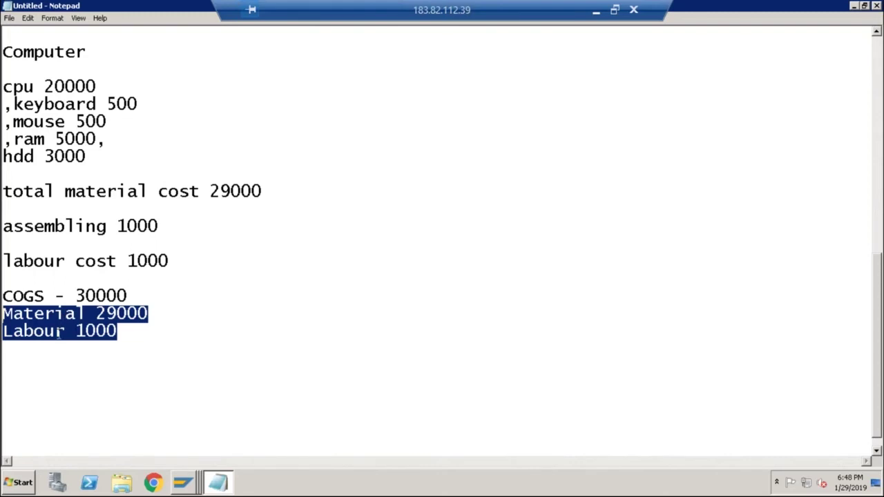
{"action": "left_click", "coordinate": [45, 297]}
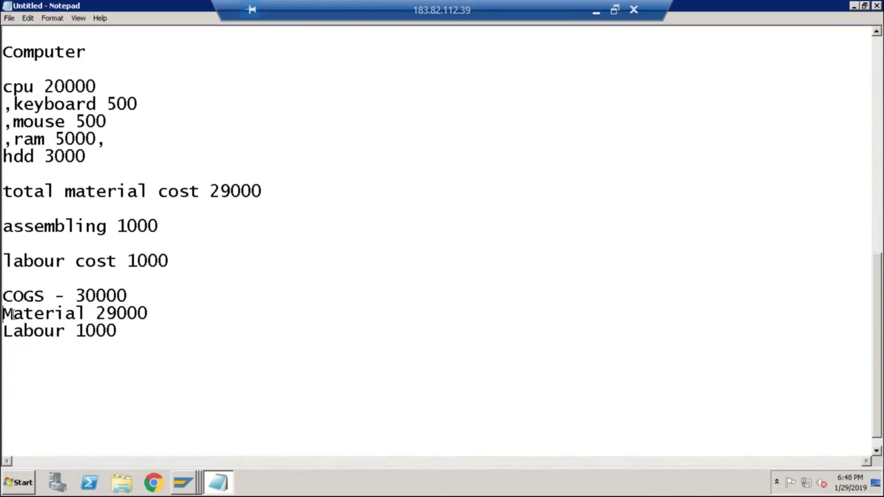
{"action": "left_click_drag", "start_coordinate": [3, 312], "coordinate": [135, 337]}
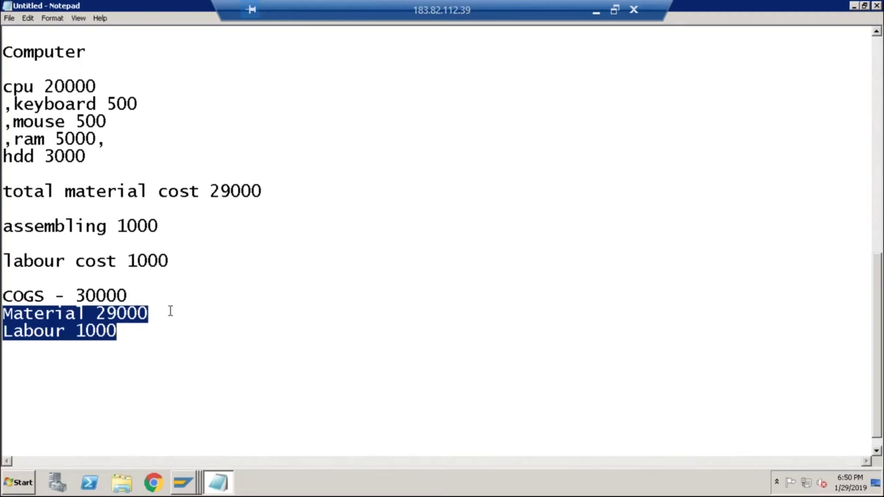
Select and review the Material 29000 and Labour 1000 lines in the Notepad cost notes
{"action": "left_click", "coordinate": [125, 331]}
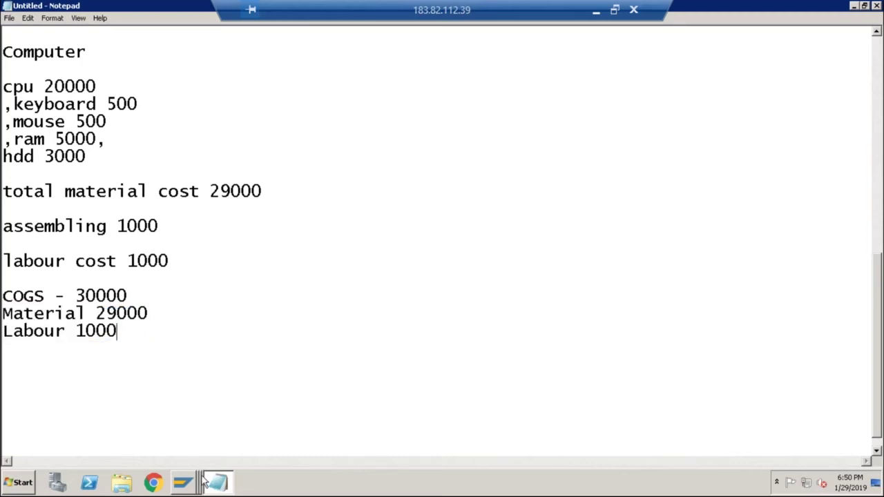
{"action": "left_click_drag", "start_coordinate": [119, 332], "coordinate": [3, 314]}
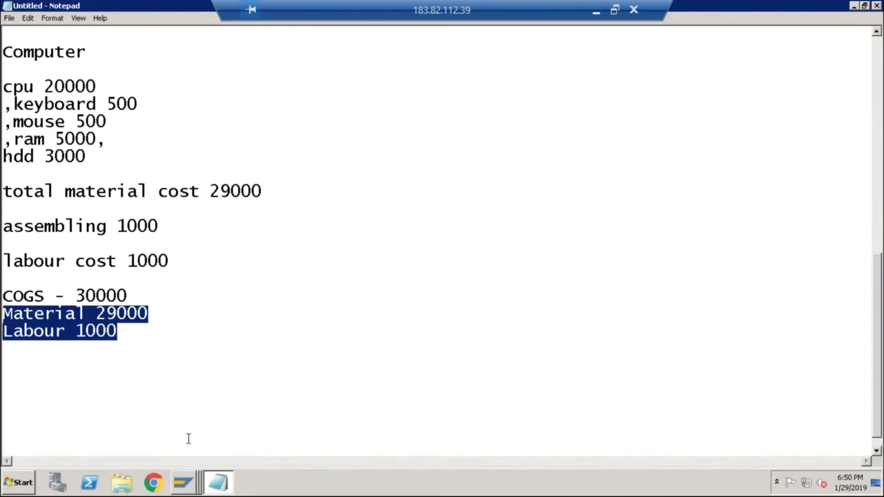
{"action": "left_click", "coordinate": [126, 331]}
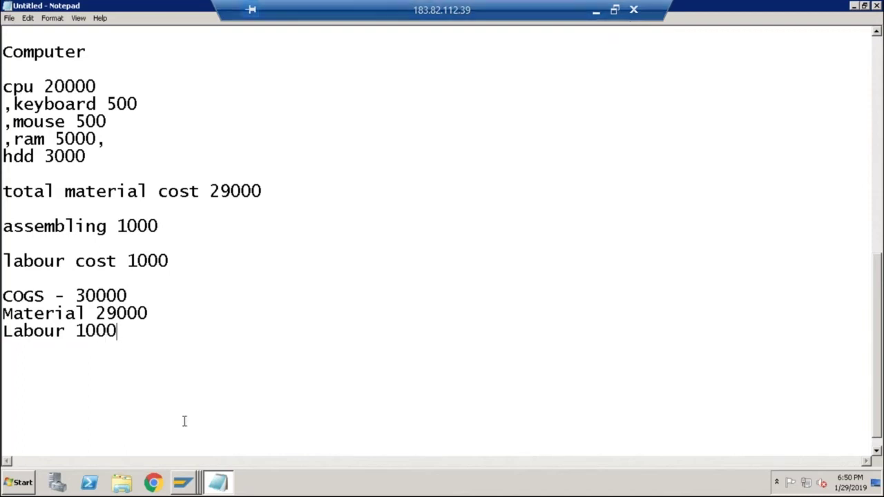
{"action": "left_click", "coordinate": [190, 486]}
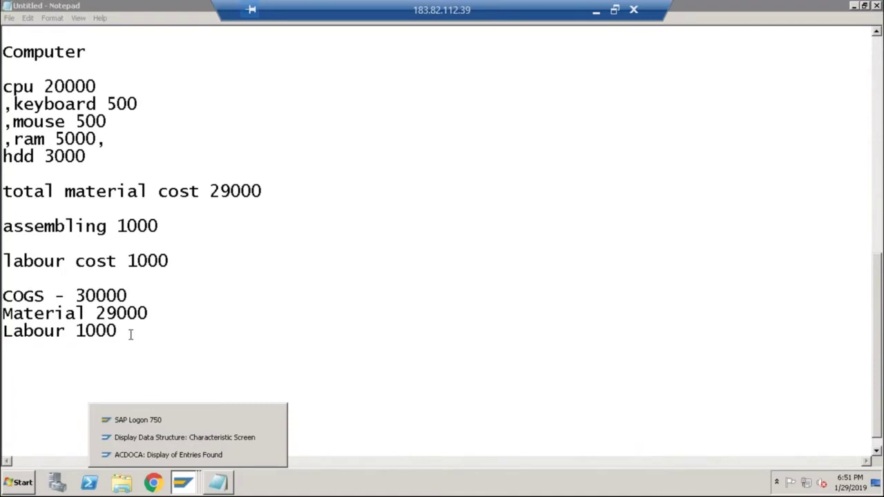
{"action": "left_click", "coordinate": [168, 337]}
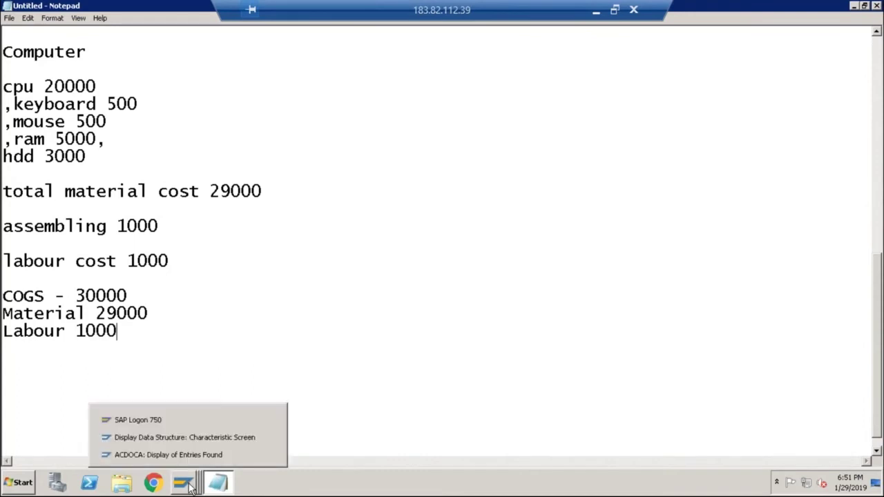
{"action": "key", "text": "Return"}
{"action": "left_click", "coordinate": [129, 332]}
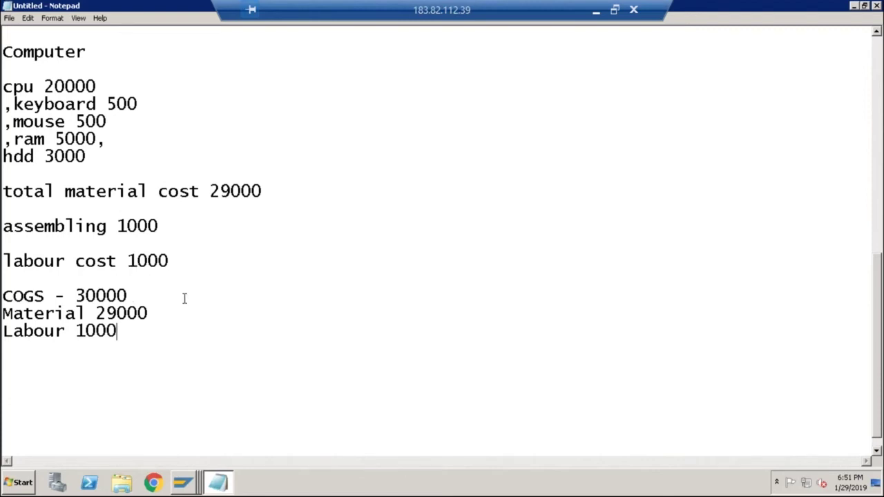
View the Account based COPA Config attachment preview in local Gmail, then return to the remote session
{"action": "left_click", "coordinate": [598, 15]}
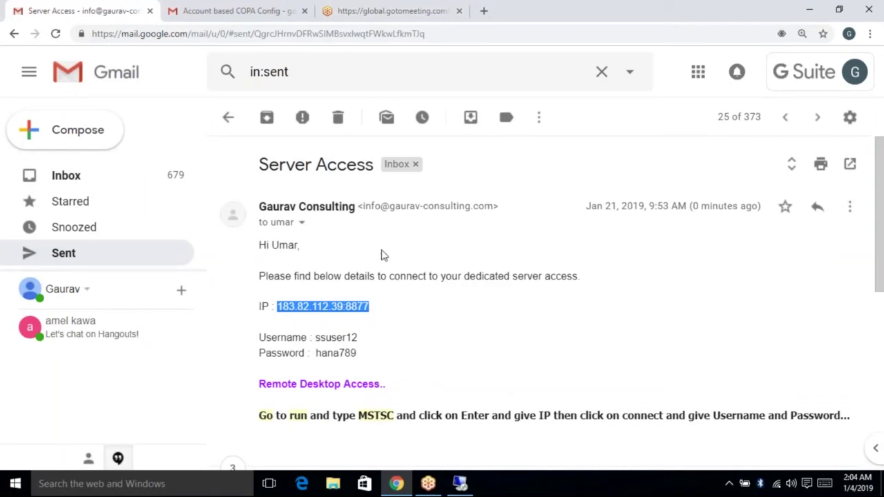
{"action": "left_click", "coordinate": [257, 12]}
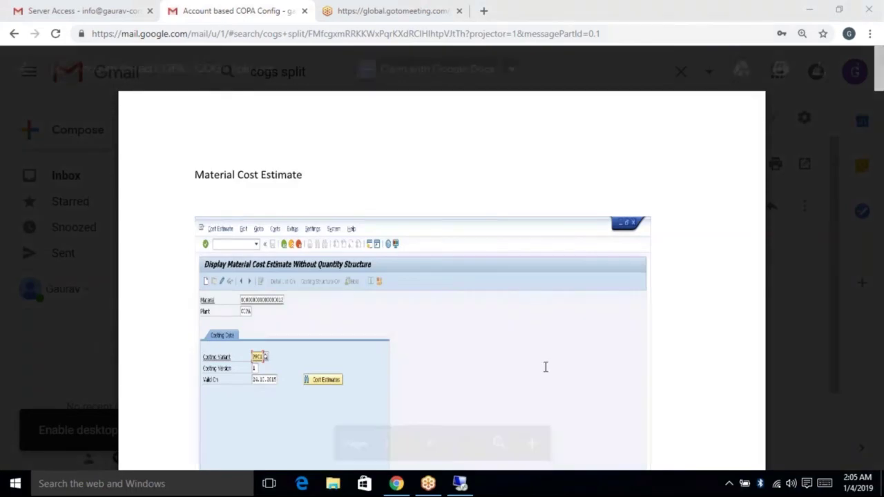
{"action": "key", "text": "alt+Tab"}
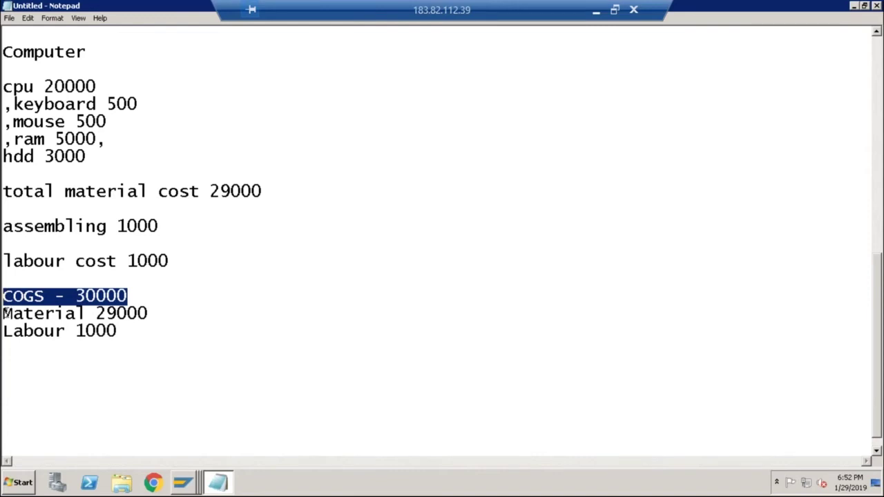
Highlight the COGS 30000 total and Material 29000 / Labour 1000 lines, then switch to Gmail
{"action": "left_click_drag", "start_coordinate": [4, 314], "coordinate": [124, 332]}
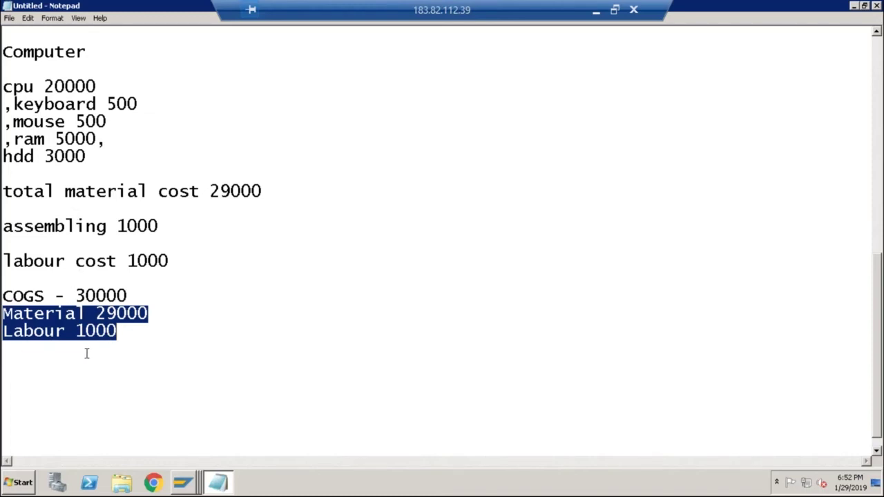
{"action": "left_click_drag", "start_coordinate": [44, 296], "coordinate": [127, 338]}
{"action": "left_click", "coordinate": [124, 330]}
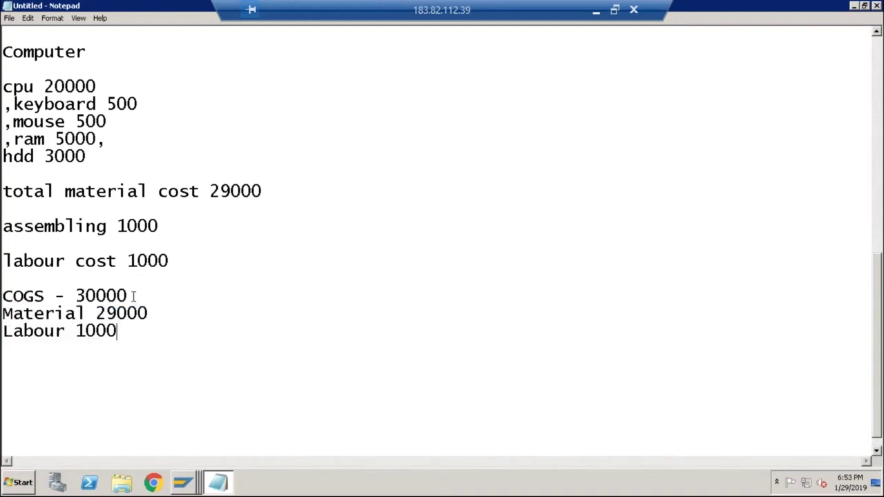
{"action": "left_click", "coordinate": [133, 296]}
{"action": "left_click", "coordinate": [5, 314]}
{"action": "left_click_drag", "start_coordinate": [5, 314], "coordinate": [119, 331]}
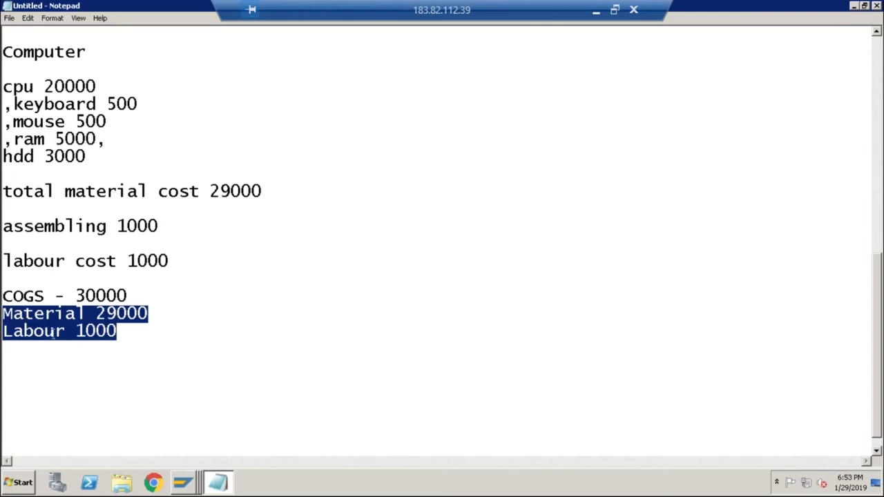
{"action": "left_click", "coordinate": [596, 11]}
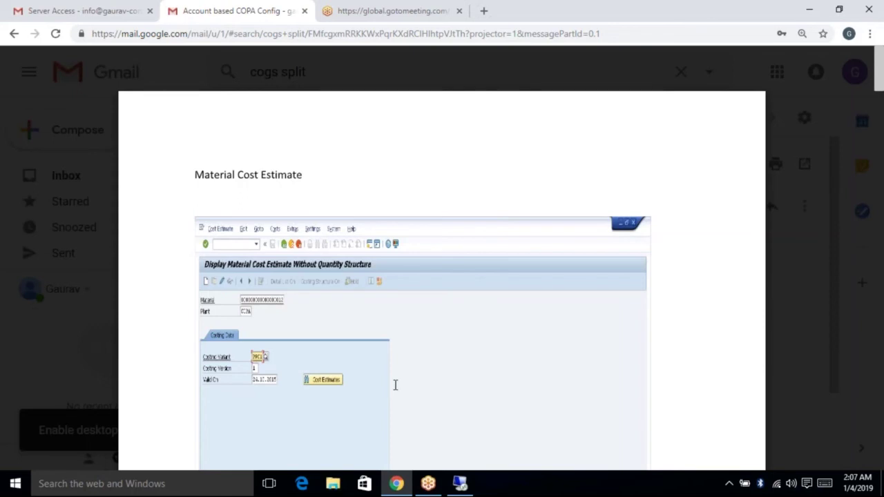
Scroll the preview from Material Cost Estimate past the cost component screenshot to the Sales Order page 3
{"action": "scroll", "coordinate": [395, 385], "scroll_direction": "down", "scroll_amount": 1}
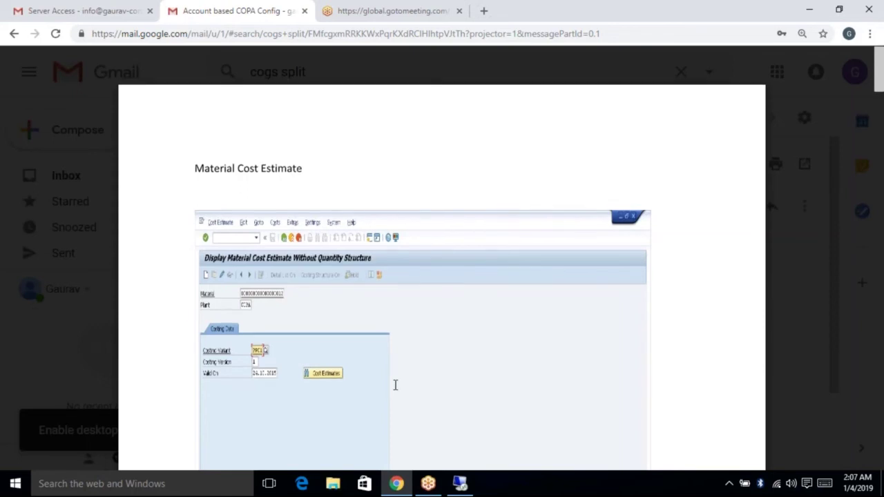
{"action": "scroll", "coordinate": [395, 385], "scroll_direction": "down", "scroll_amount": 1}
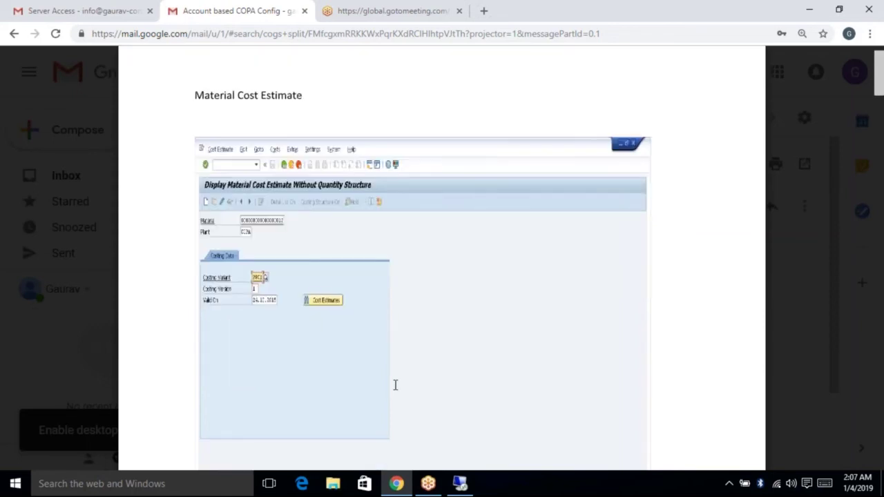
{"action": "scroll", "coordinate": [395, 385], "scroll_direction": "down", "scroll_amount": 5}
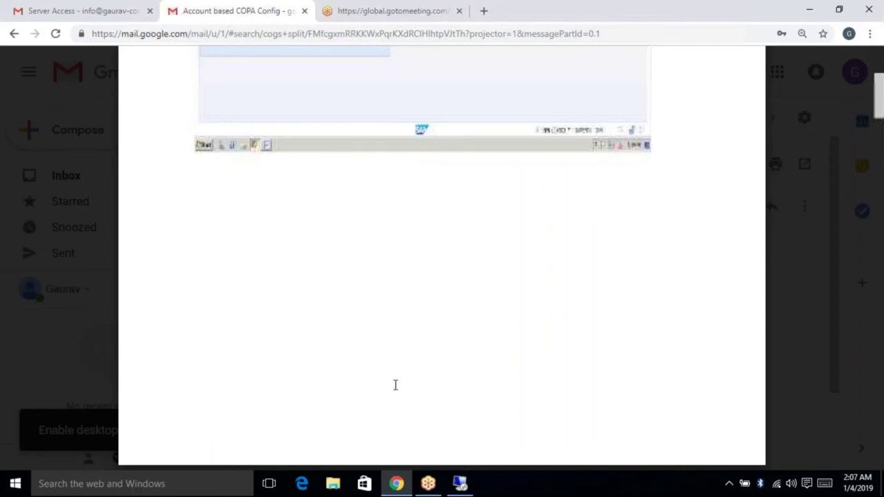
{"action": "scroll", "coordinate": [395, 385], "scroll_direction": "down", "scroll_amount": 2}
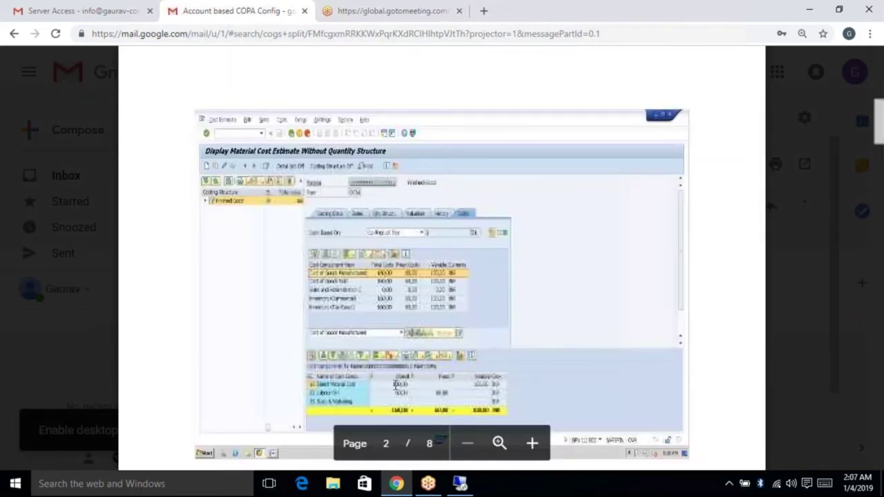
{"action": "scroll", "coordinate": [395, 384], "scroll_direction": "down", "scroll_amount": 1}
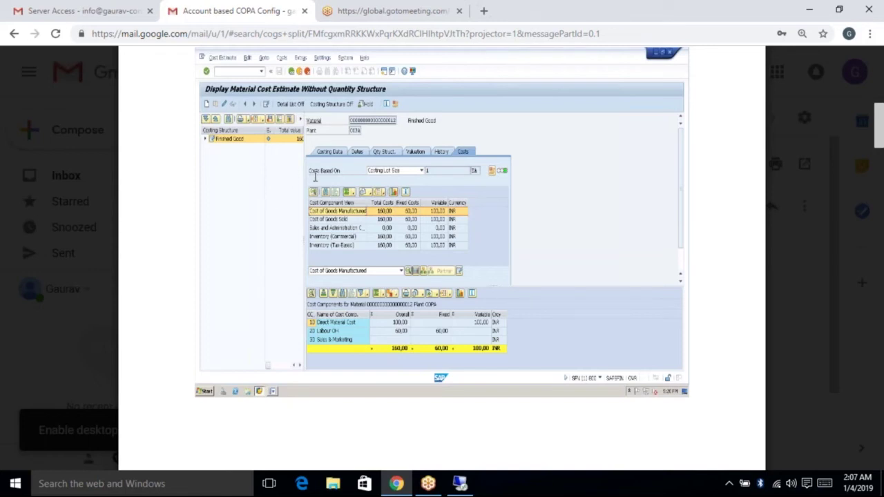
{"action": "mouse_move", "coordinate": [391, 116]}
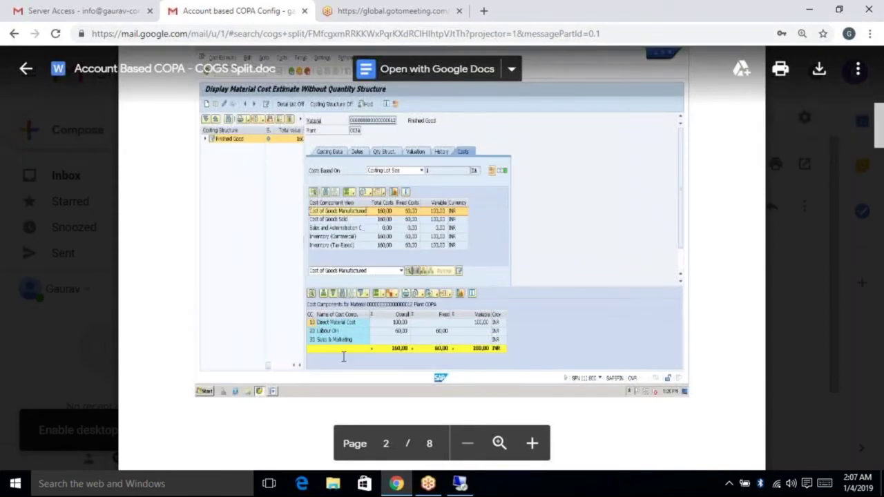
{"action": "scroll", "coordinate": [342, 353], "scroll_direction": "down", "scroll_amount": 1}
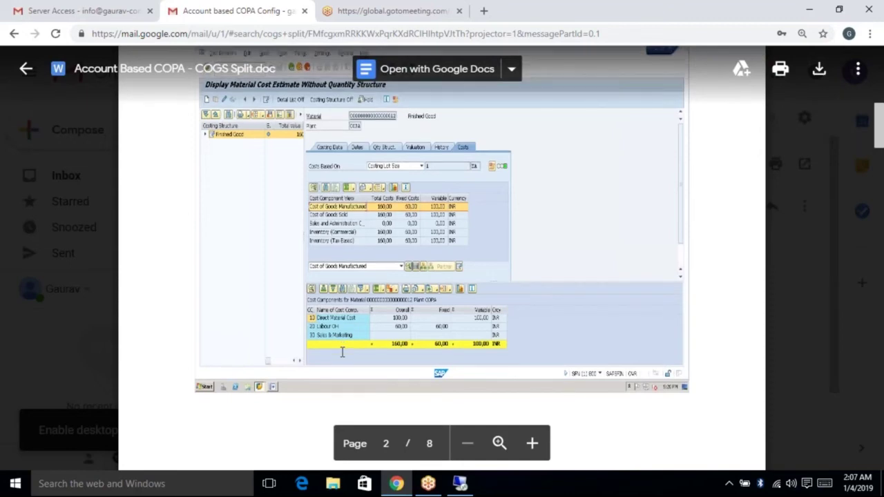
{"action": "scroll", "coordinate": [342, 352], "scroll_direction": "down", "scroll_amount": 5}
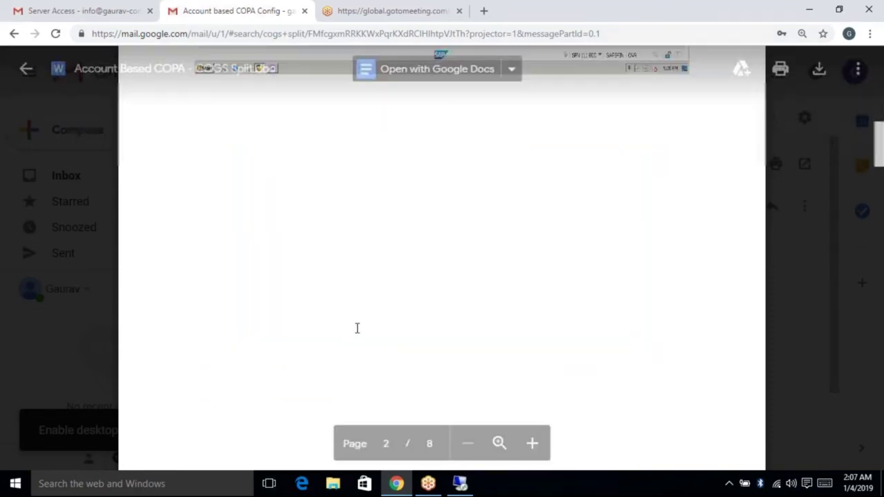
{"action": "scroll", "coordinate": [357, 328], "scroll_direction": "up", "scroll_amount": 4}
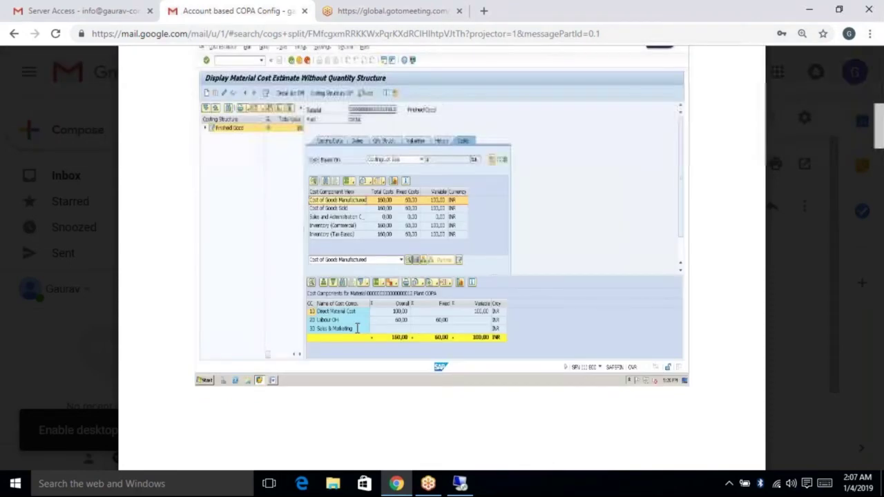
{"action": "scroll", "coordinate": [357, 328], "scroll_direction": "up", "scroll_amount": 2}
{"action": "scroll", "coordinate": [407, 323], "scroll_direction": "down", "scroll_amount": 2}
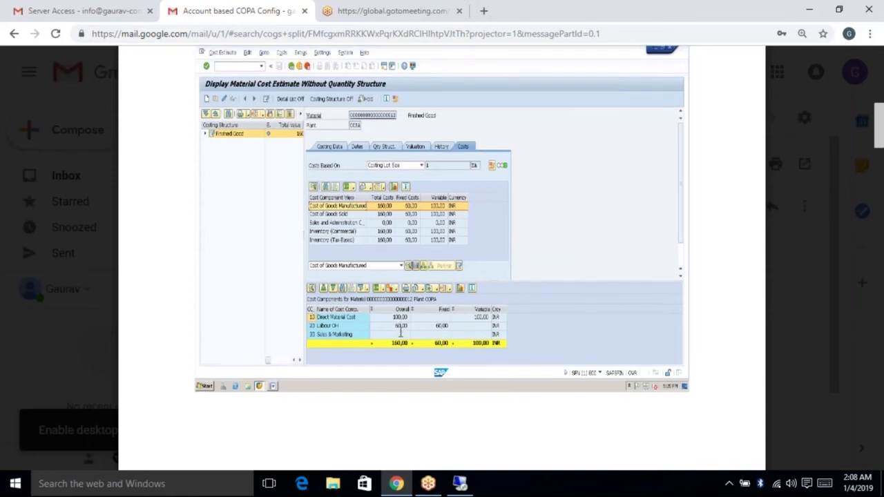
{"action": "scroll", "coordinate": [400, 333], "scroll_direction": "down", "scroll_amount": 1}
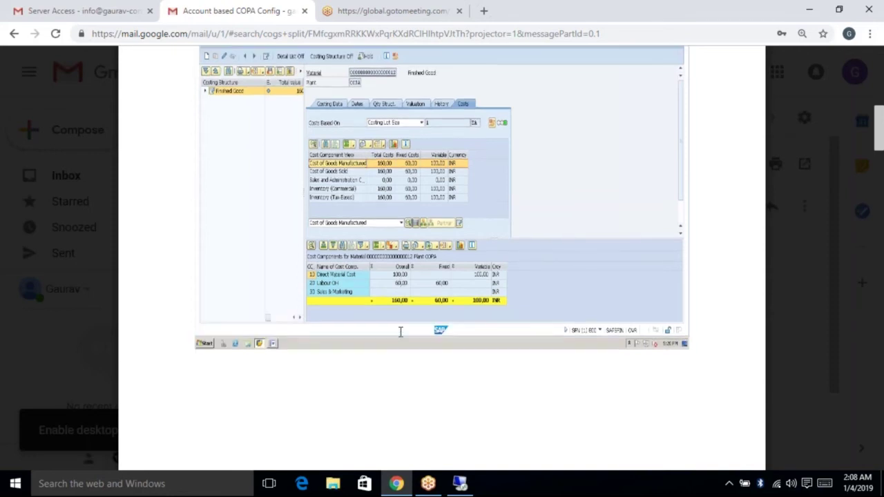
{"action": "scroll", "coordinate": [400, 332], "scroll_direction": "down", "scroll_amount": 5}
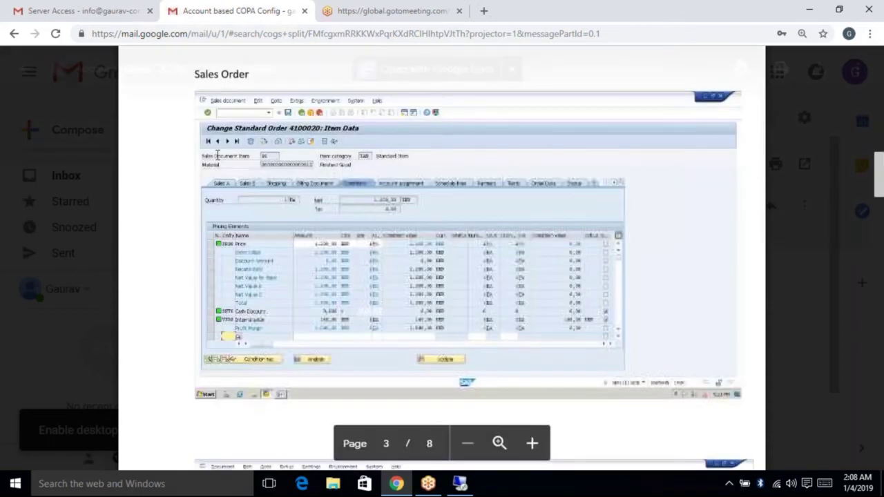
Scroll past the Sales Order and Display Document screenshots to Configuration for COGS Split on page 4
{"action": "scroll", "coordinate": [383, 247], "scroll_direction": "up", "scroll_amount": 3}
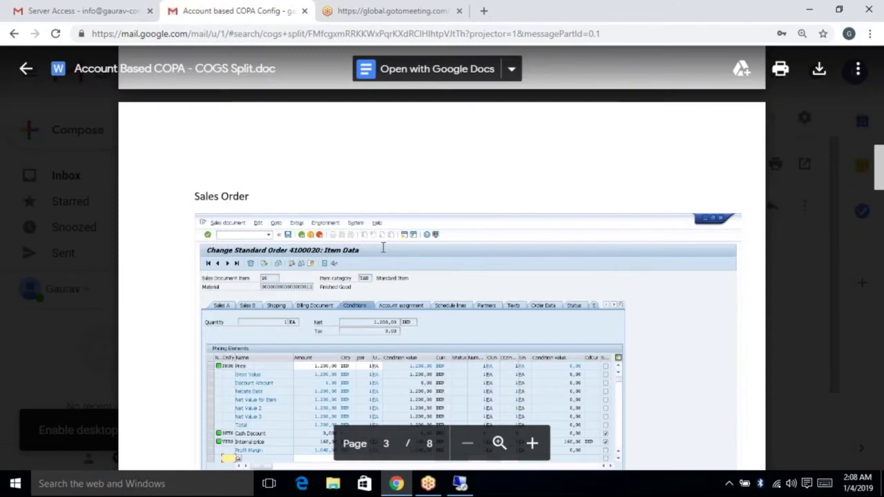
{"action": "scroll", "coordinate": [343, 322], "scroll_direction": "down", "scroll_amount": 3}
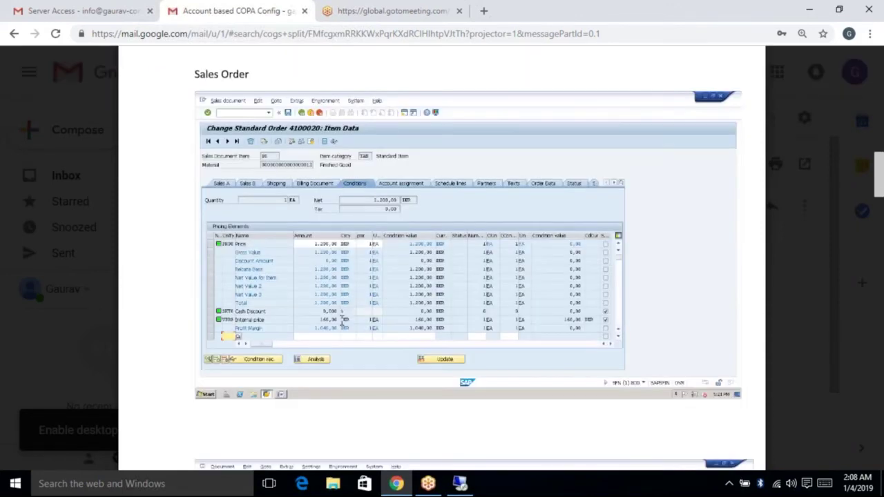
{"action": "scroll", "coordinate": [343, 322], "scroll_direction": "down", "scroll_amount": 1}
{"action": "scroll", "coordinate": [341, 320], "scroll_direction": "down", "scroll_amount": 6}
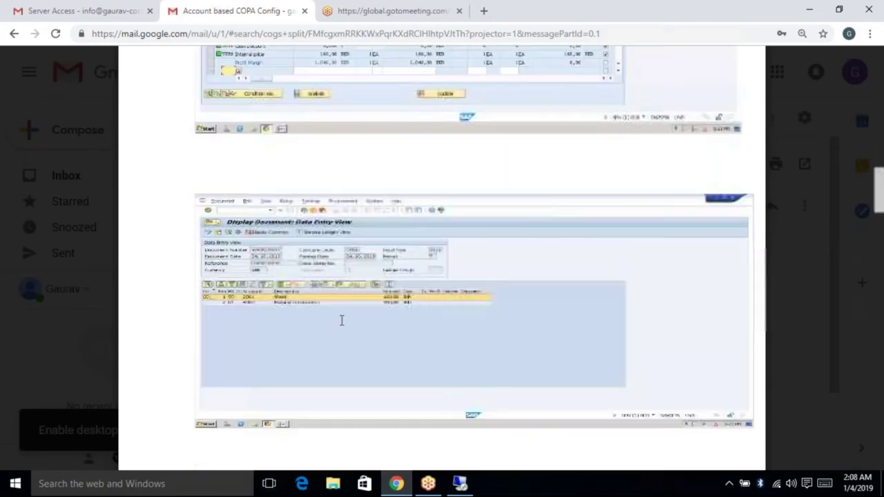
{"action": "scroll", "coordinate": [341, 321], "scroll_direction": "down", "scroll_amount": 1}
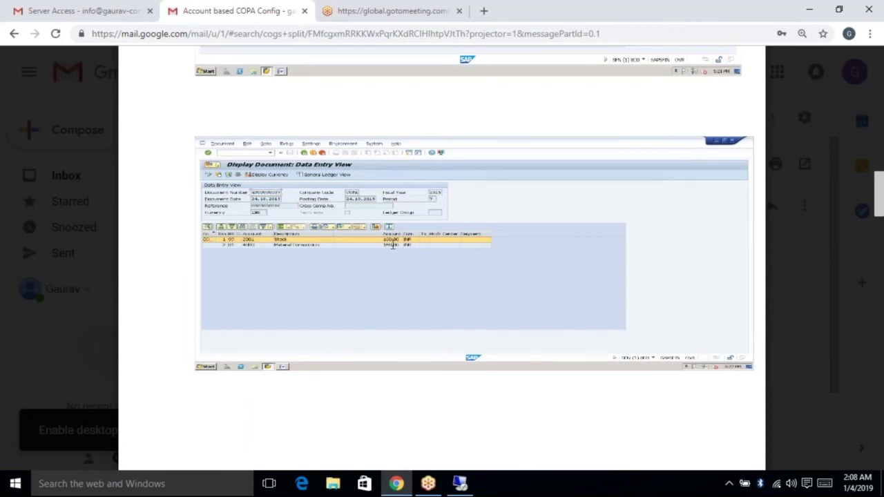
{"action": "scroll", "coordinate": [392, 246], "scroll_direction": "down", "scroll_amount": 1}
{"action": "scroll", "coordinate": [392, 245], "scroll_direction": "down", "scroll_amount": 3}
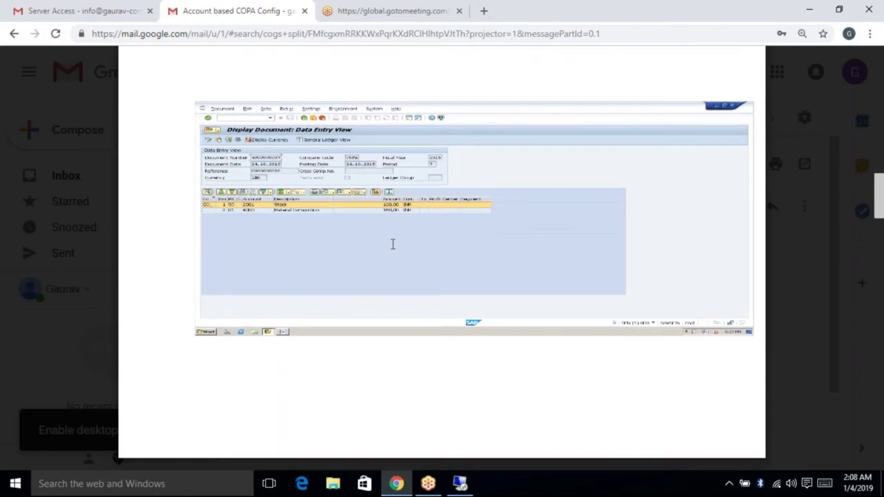
{"action": "scroll", "coordinate": [392, 244], "scroll_direction": "down", "scroll_amount": 4}
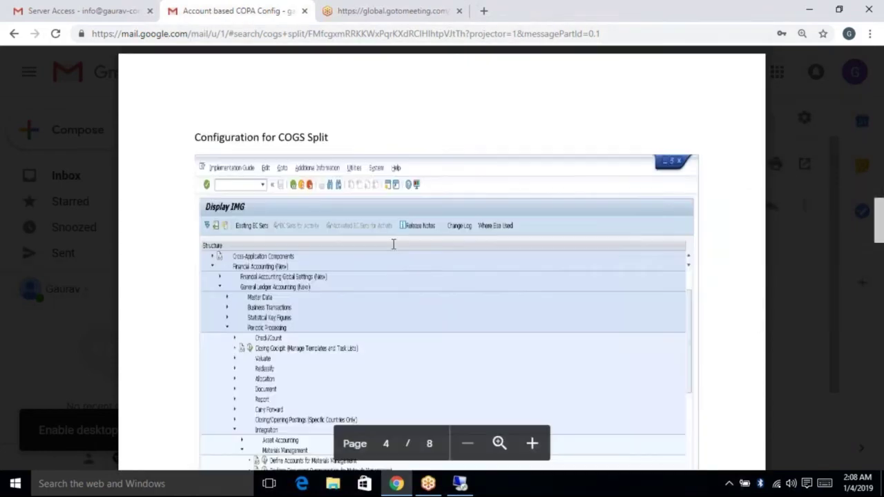
Review the splitting scheme, COGS accounts and cost estimate screenshots, reaching page 7's Sales Order
{"action": "scroll", "coordinate": [393, 244], "scroll_direction": "down", "scroll_amount": 1}
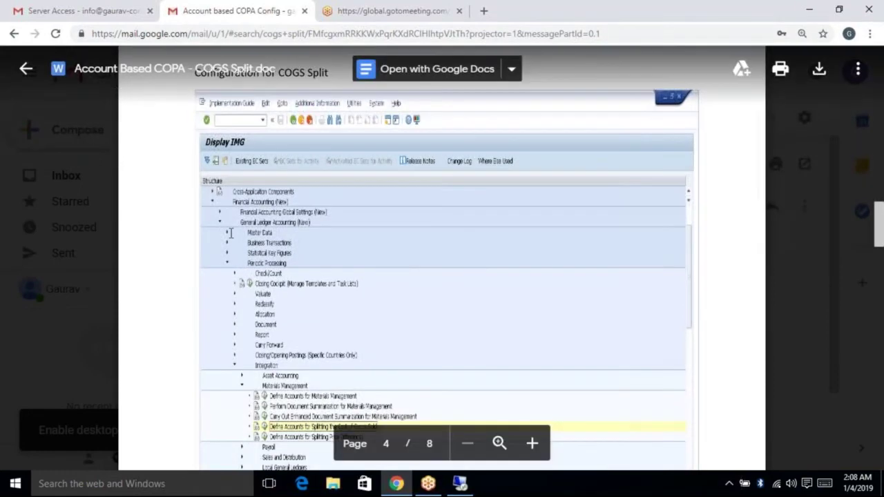
{"action": "scroll", "coordinate": [290, 242], "scroll_direction": "up", "scroll_amount": 1}
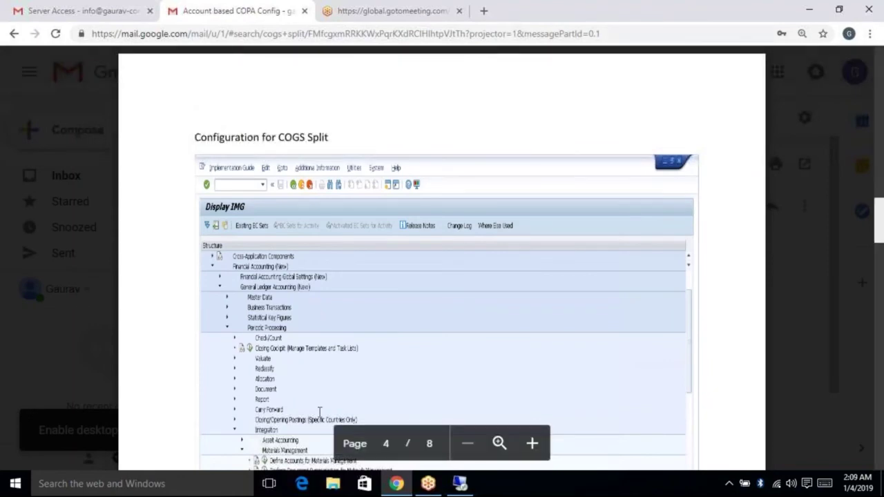
{"action": "scroll", "coordinate": [319, 413], "scroll_direction": "down", "scroll_amount": 1}
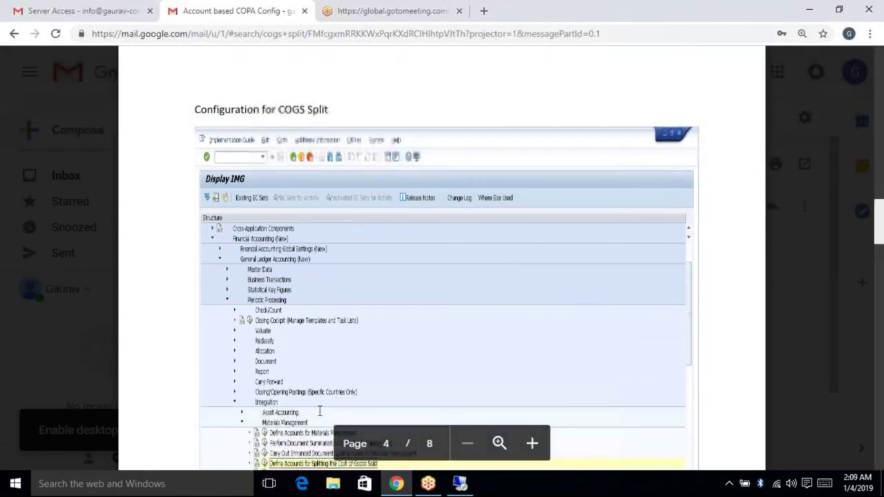
{"action": "scroll", "coordinate": [320, 413], "scroll_direction": "down", "scroll_amount": 3}
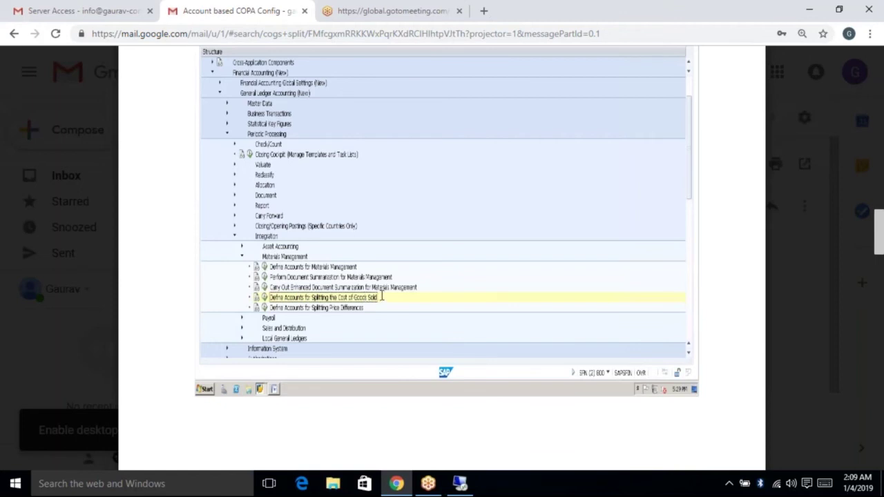
{"action": "scroll", "coordinate": [381, 297], "scroll_direction": "down", "scroll_amount": 1}
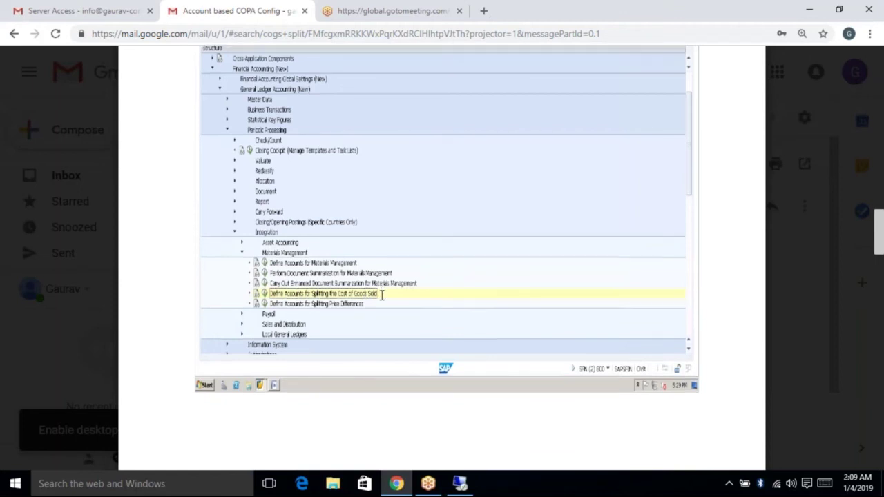
{"action": "scroll", "coordinate": [381, 295], "scroll_direction": "down", "scroll_amount": 1}
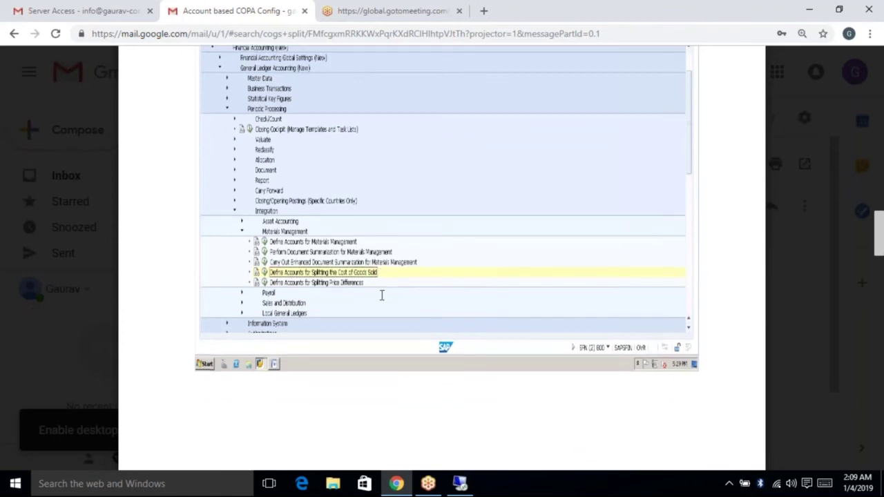
{"action": "scroll", "coordinate": [381, 295], "scroll_direction": "down", "scroll_amount": 4}
{"action": "scroll", "coordinate": [381, 295], "scroll_direction": "down", "scroll_amount": 3}
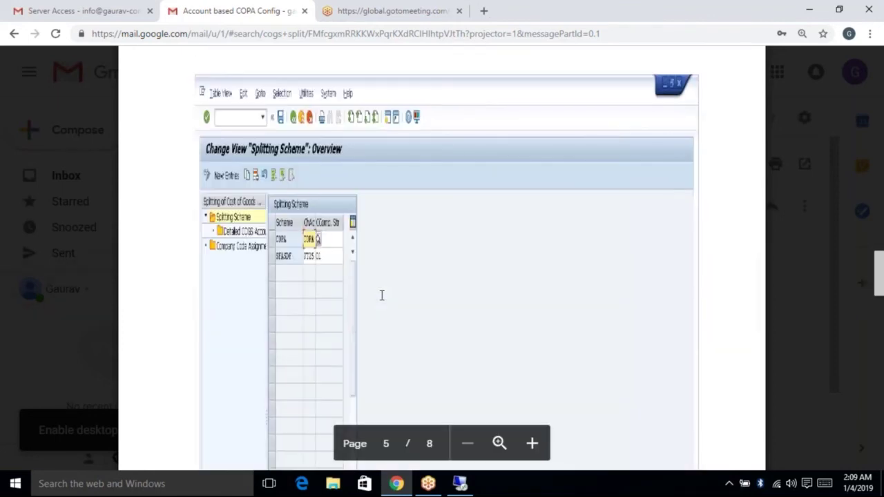
{"action": "scroll", "coordinate": [381, 295], "scroll_direction": "down", "scroll_amount": 1}
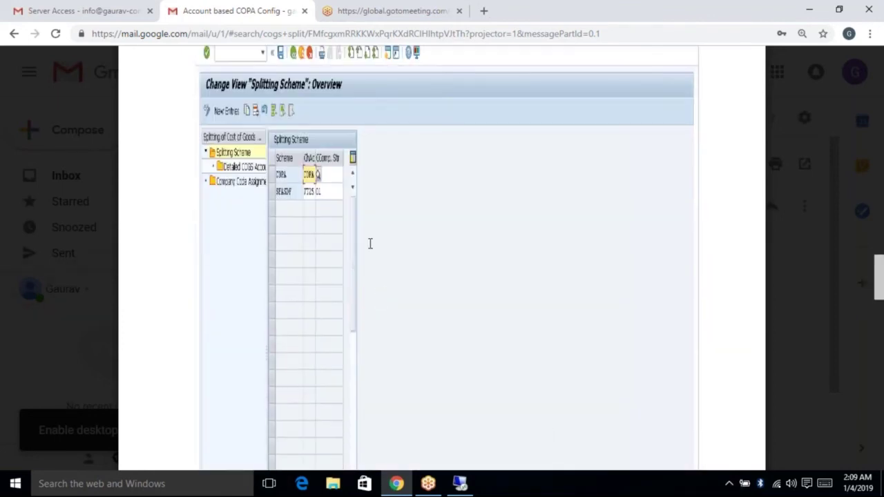
{"action": "scroll", "coordinate": [371, 243], "scroll_direction": "down", "scroll_amount": 1}
{"action": "scroll", "coordinate": [370, 243], "scroll_direction": "down", "scroll_amount": 5}
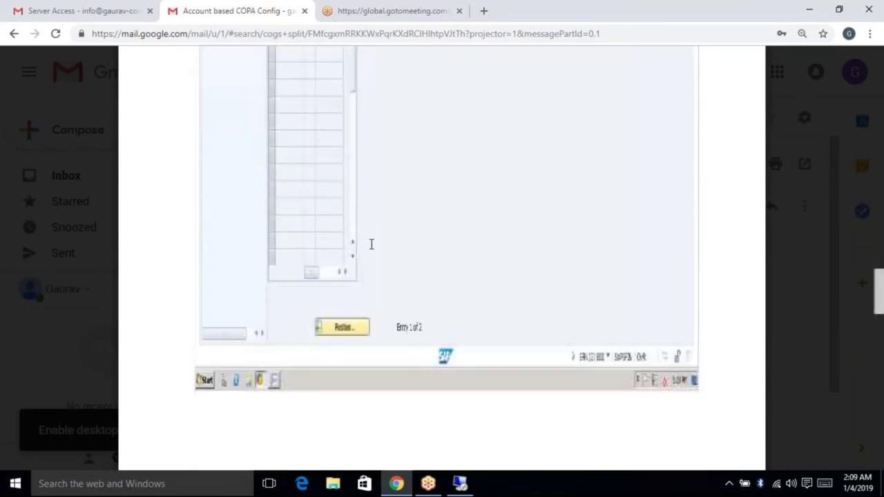
{"action": "scroll", "coordinate": [371, 244], "scroll_direction": "down", "scroll_amount": 2}
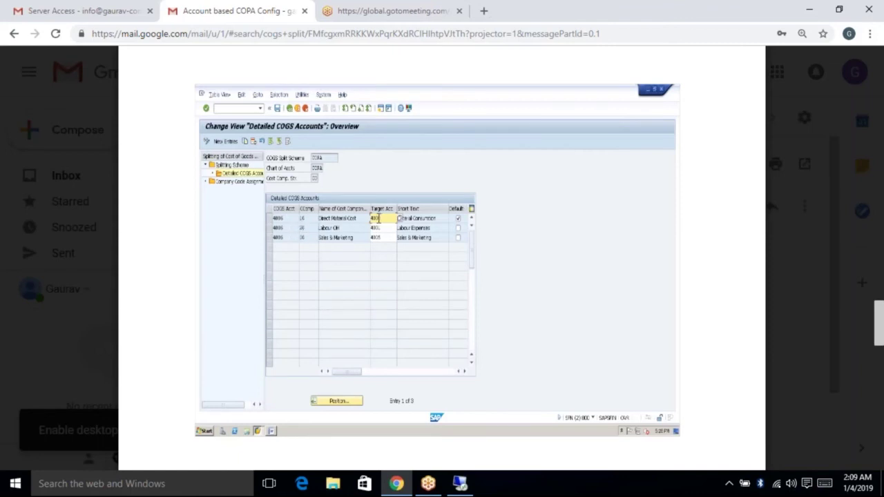
{"action": "scroll", "coordinate": [379, 218], "scroll_direction": "up", "scroll_amount": 1}
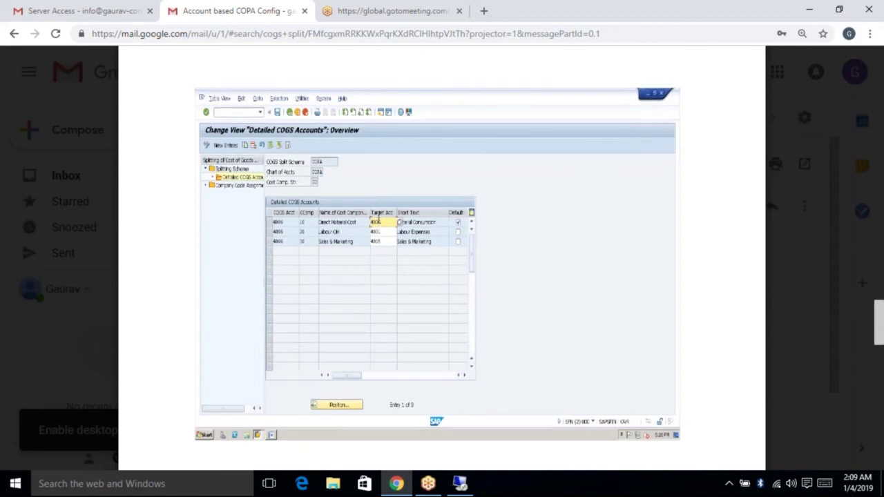
{"action": "scroll", "coordinate": [378, 219], "scroll_direction": "up", "scroll_amount": 1}
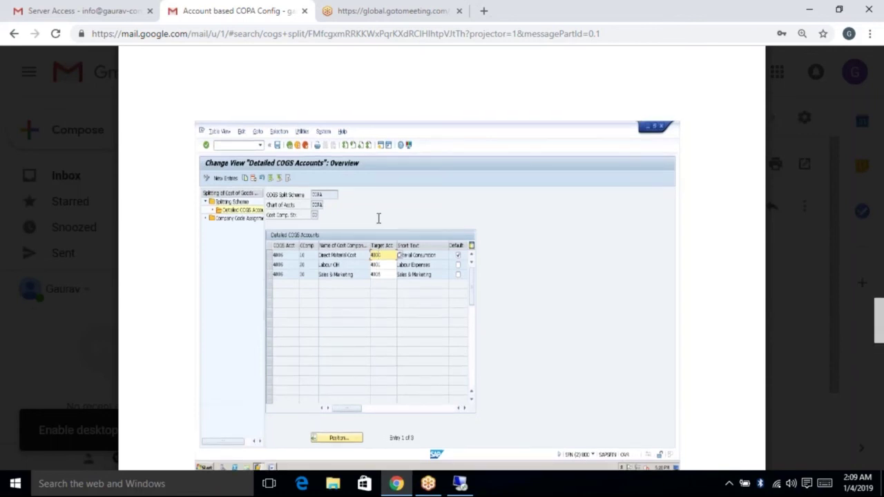
{"action": "scroll", "coordinate": [378, 218], "scroll_direction": "up", "scroll_amount": 2}
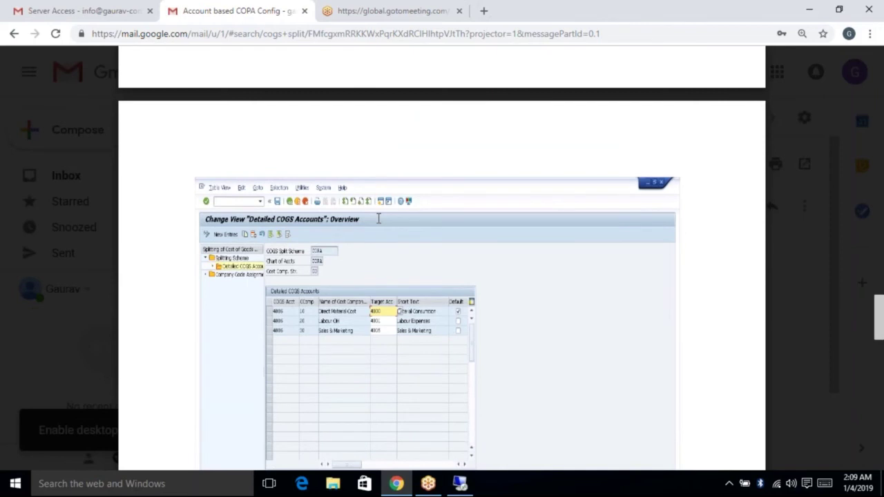
{"action": "scroll", "coordinate": [379, 218], "scroll_direction": "up", "scroll_amount": 3}
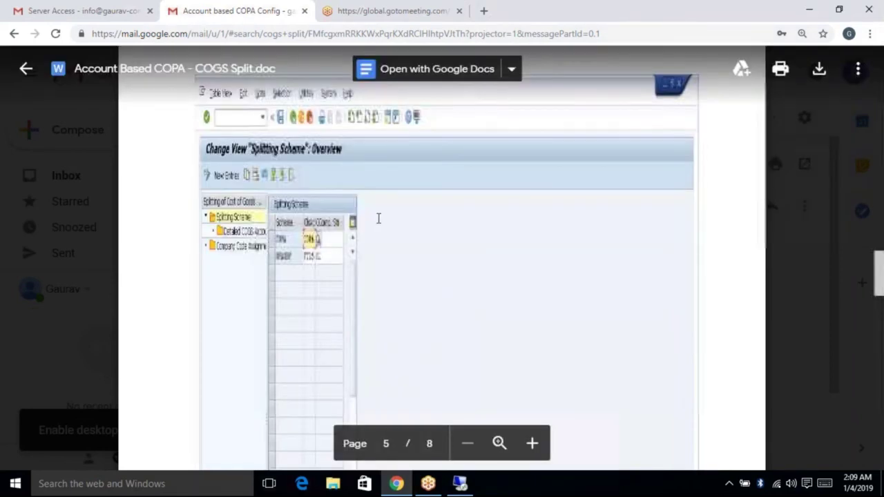
{"action": "scroll", "coordinate": [379, 218], "scroll_direction": "up", "scroll_amount": 5}
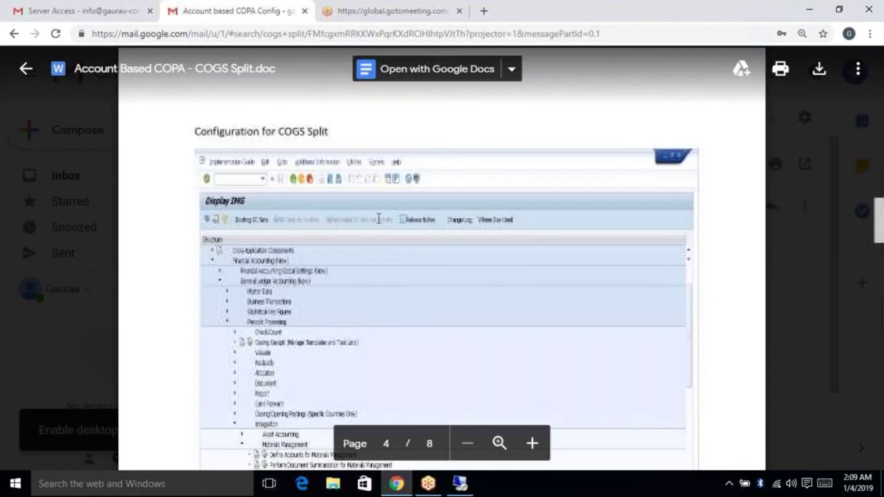
{"action": "scroll", "coordinate": [379, 218], "scroll_direction": "up", "scroll_amount": 15}
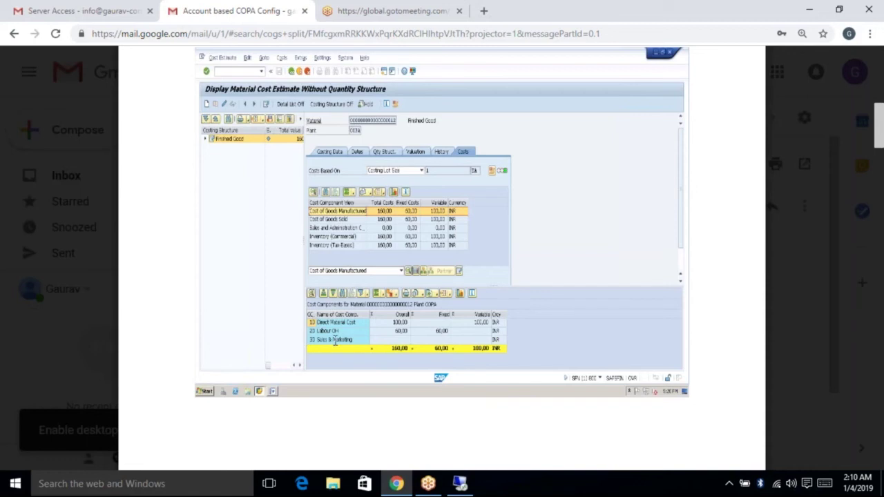
{"action": "scroll", "coordinate": [334, 342], "scroll_direction": "down", "scroll_amount": 1}
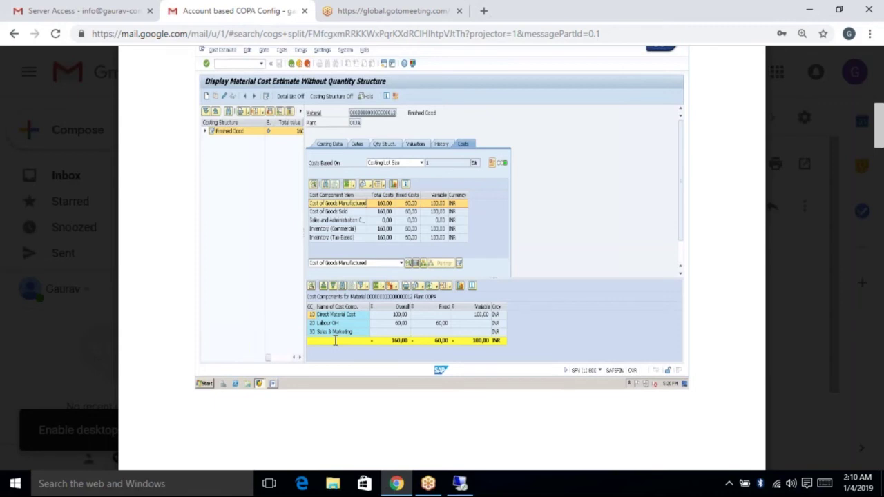
{"action": "scroll", "coordinate": [335, 340], "scroll_direction": "down", "scroll_amount": 1}
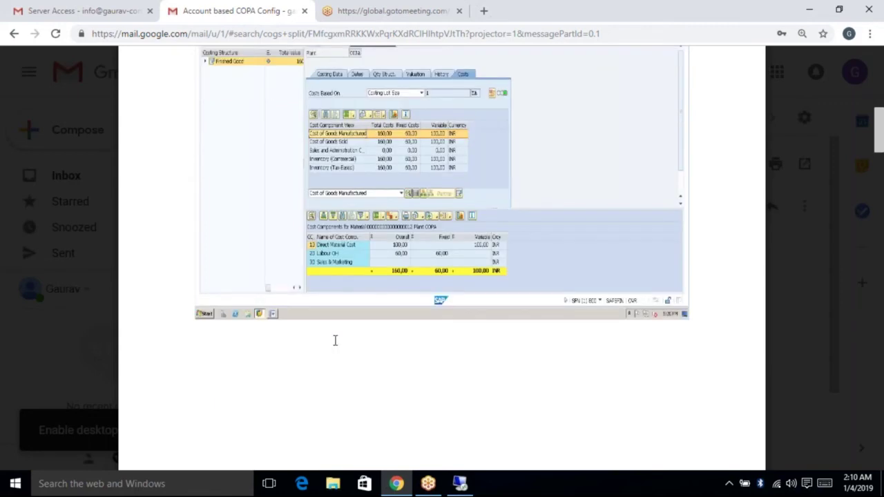
{"action": "scroll", "coordinate": [335, 340], "scroll_direction": "down", "scroll_amount": 5}
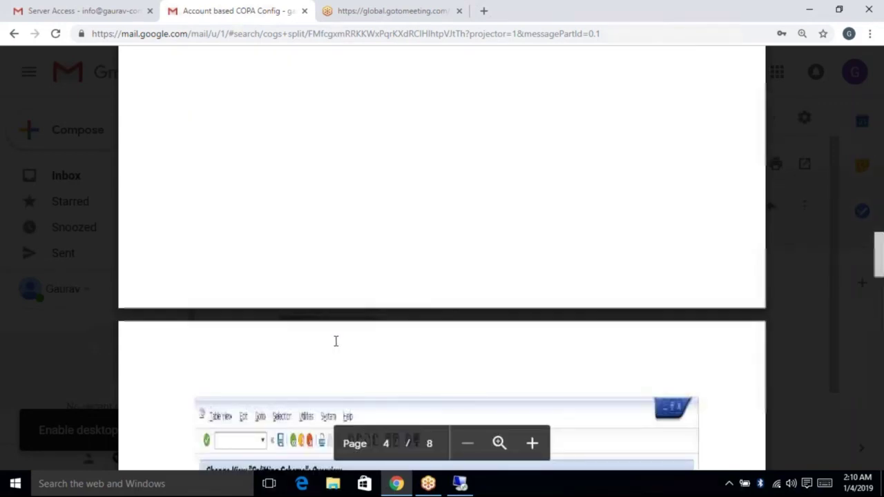
{"action": "scroll", "coordinate": [336, 341], "scroll_direction": "down", "scroll_amount": 5}
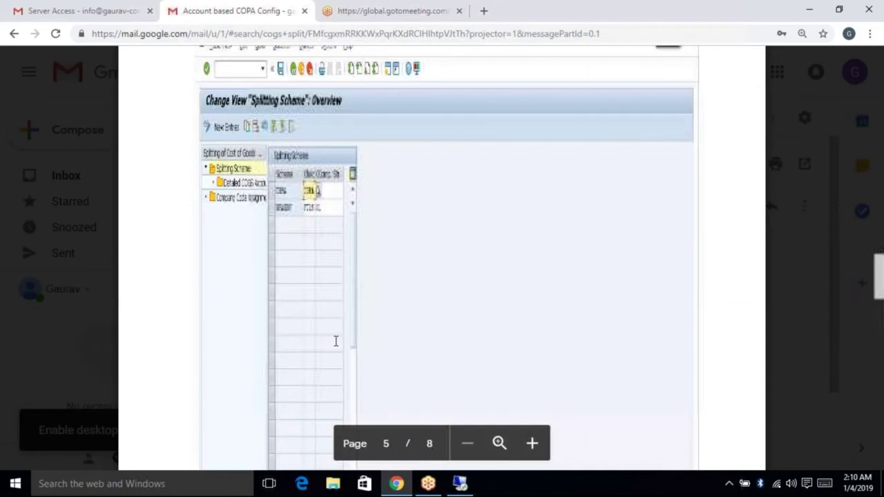
{"action": "scroll", "coordinate": [336, 341], "scroll_direction": "down", "scroll_amount": 5}
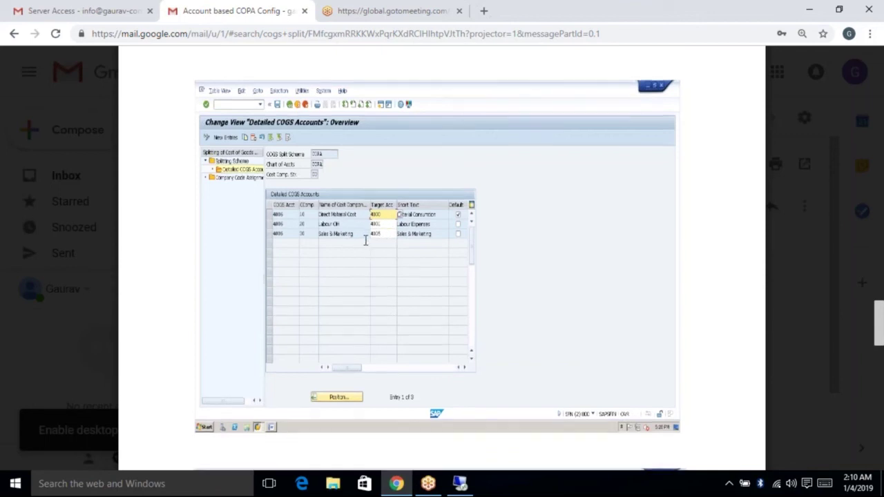
{"action": "scroll", "coordinate": [366, 240], "scroll_direction": "down", "scroll_amount": 3}
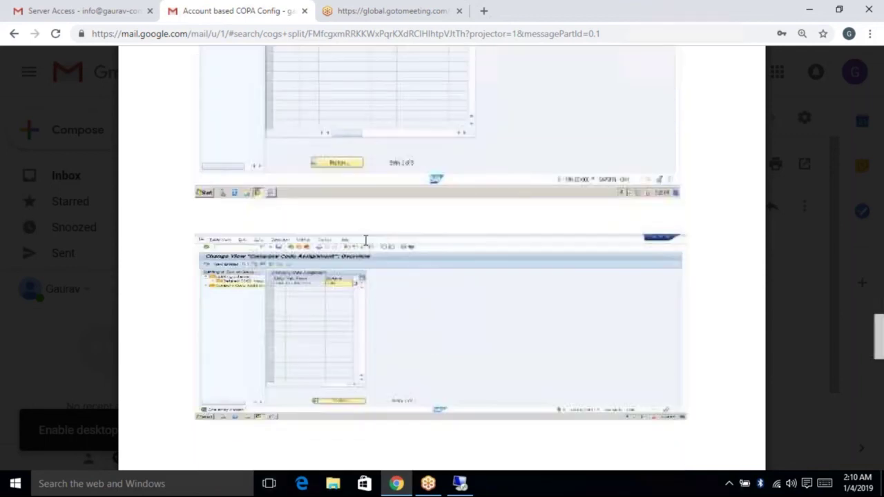
{"action": "scroll", "coordinate": [366, 239], "scroll_direction": "down", "scroll_amount": 2}
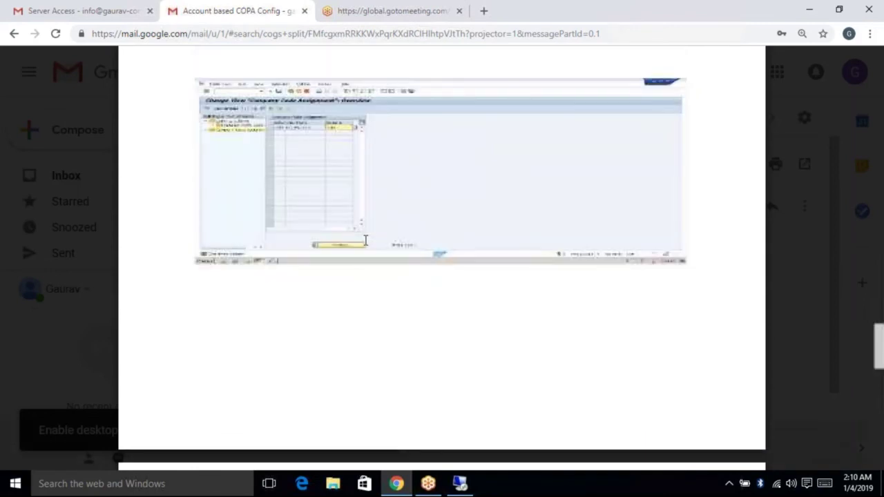
{"action": "scroll", "coordinate": [366, 240], "scroll_direction": "down", "scroll_amount": 1}
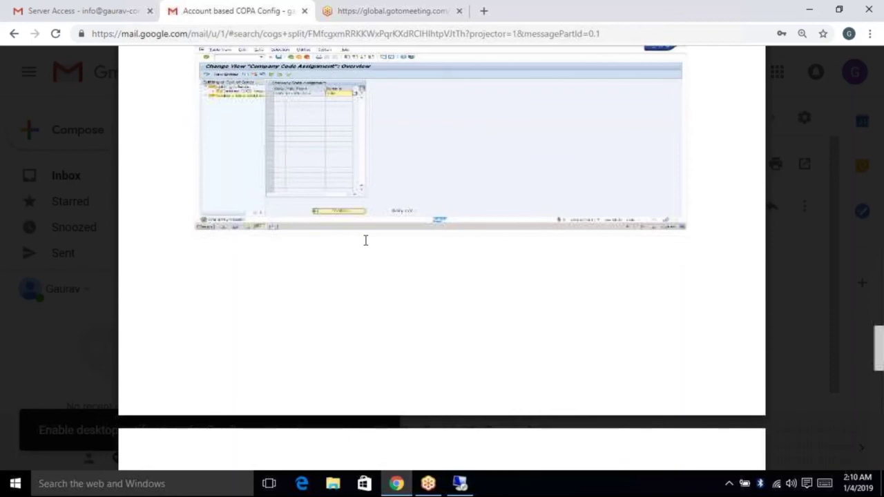
{"action": "scroll", "coordinate": [365, 240], "scroll_direction": "down", "scroll_amount": 5}
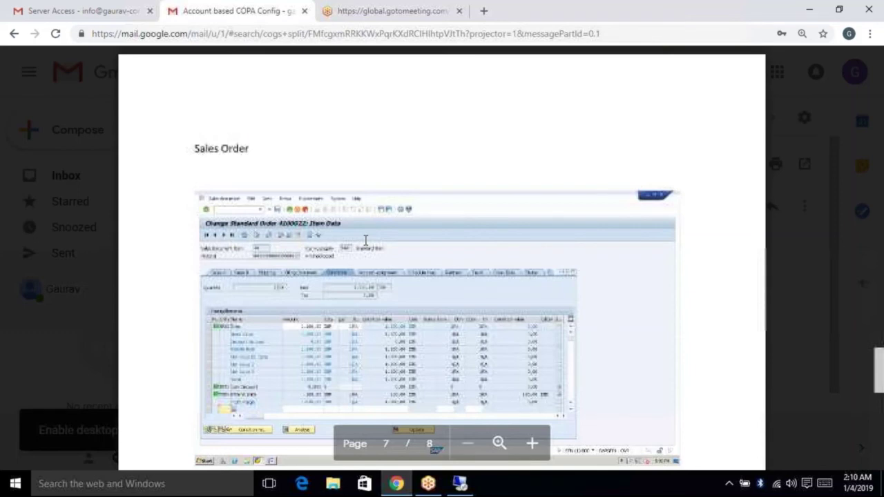
Scroll past the Accounting Entry with COGS Split screenshot toward blank page 8
{"action": "scroll", "coordinate": [366, 239], "scroll_direction": "down", "scroll_amount": 3}
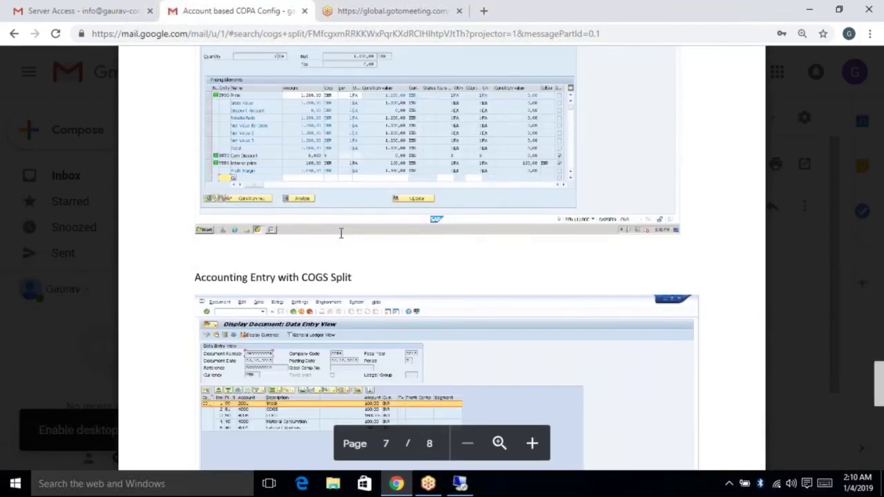
{"action": "scroll", "coordinate": [340, 234], "scroll_direction": "down", "scroll_amount": 3}
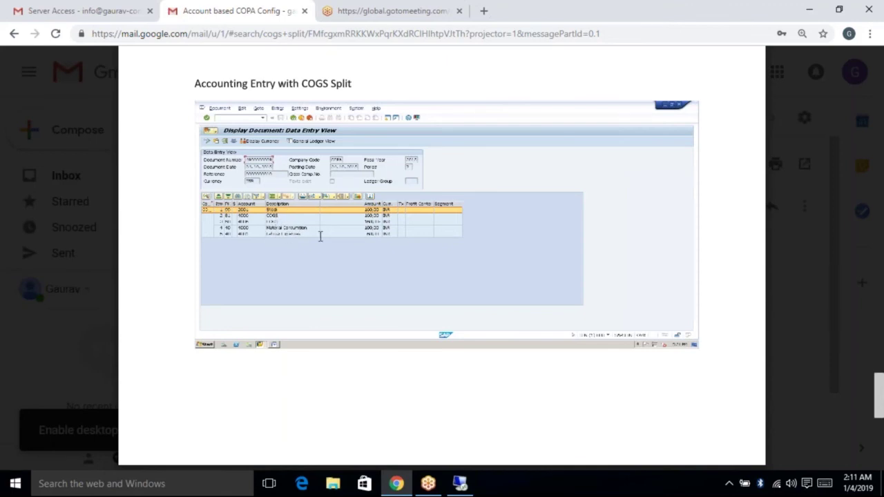
{"action": "scroll", "coordinate": [320, 237], "scroll_direction": "down", "scroll_amount": 1}
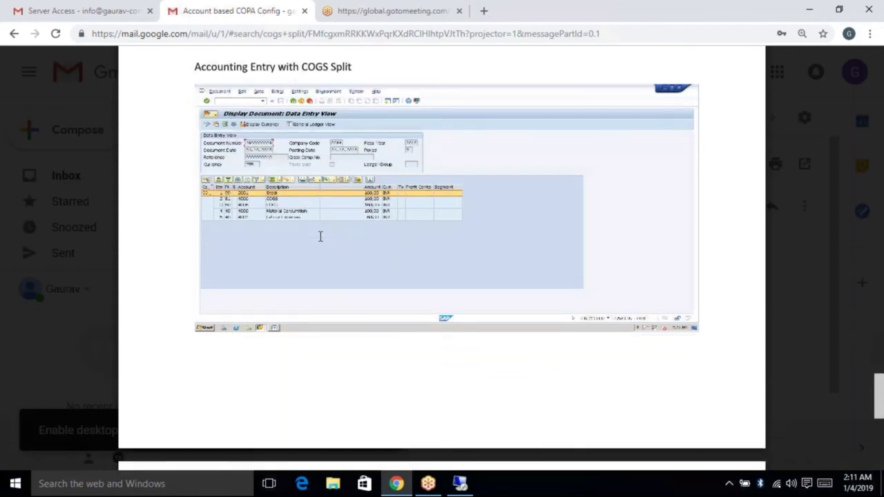
{"action": "scroll", "coordinate": [320, 237], "scroll_direction": "down", "scroll_amount": 3}
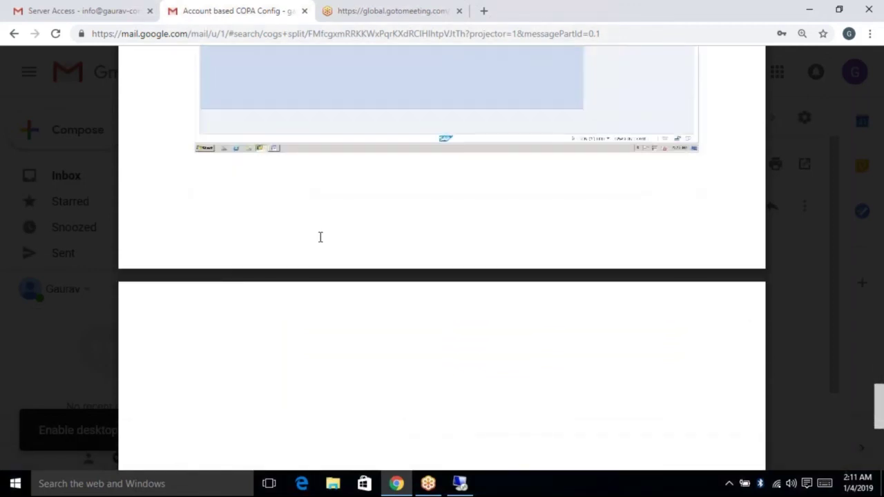
{"action": "scroll", "coordinate": [319, 237], "scroll_direction": "down", "scroll_amount": 3}
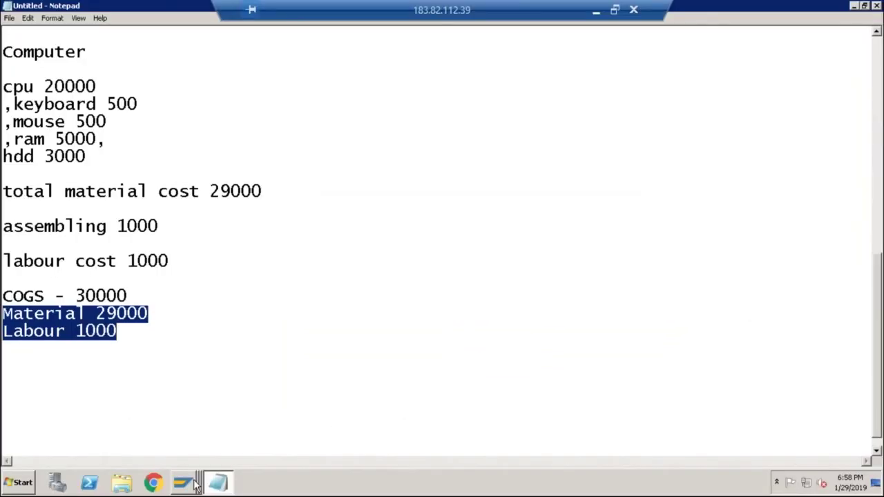
Run transaction /nSPRO in SAP and open the SAP Reference IMG
{"action": "mouse_move", "coordinate": [183, 482]}
{"action": "left_click", "coordinate": [221, 437]}
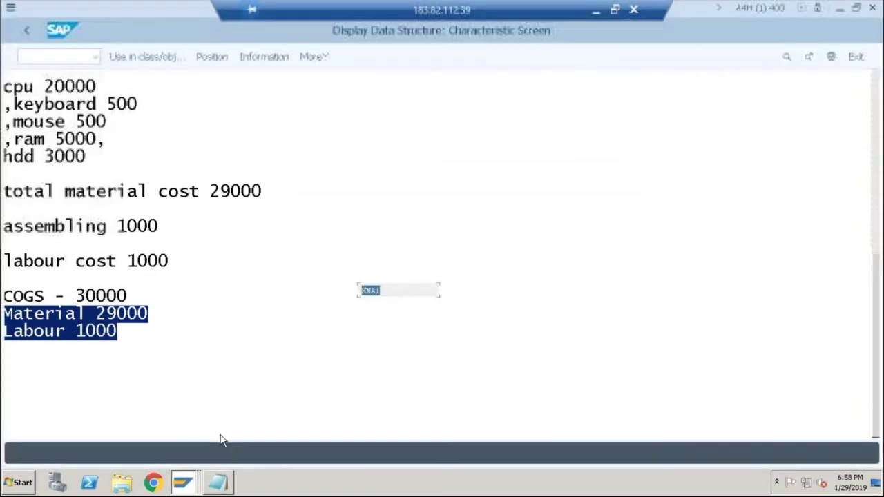
{"action": "type", "text": "/nspro"}
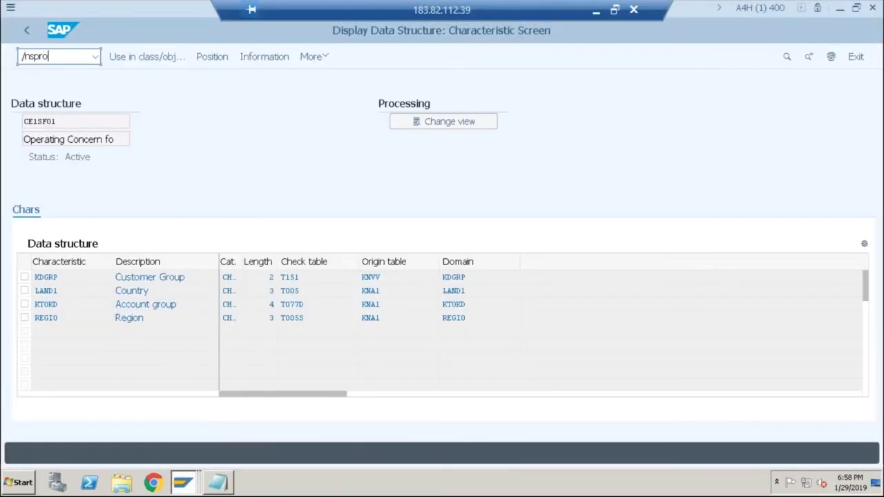
{"action": "key", "text": "Return"}
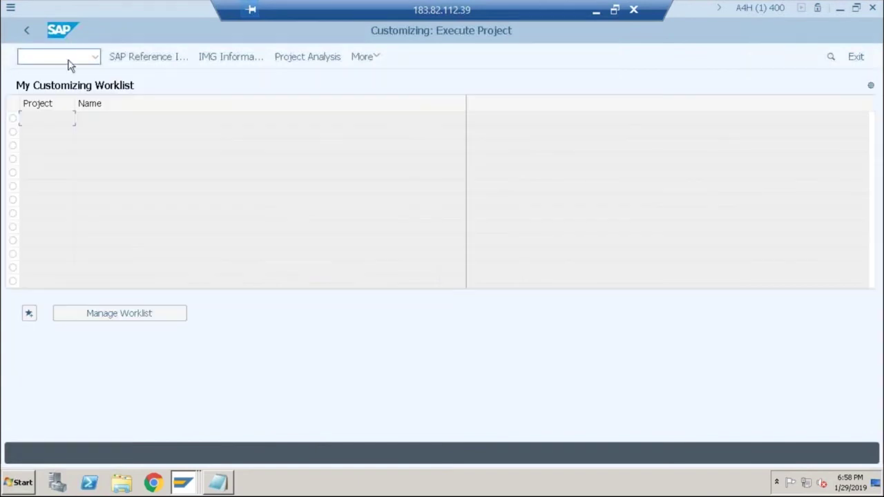
{"action": "left_click", "coordinate": [147, 61]}
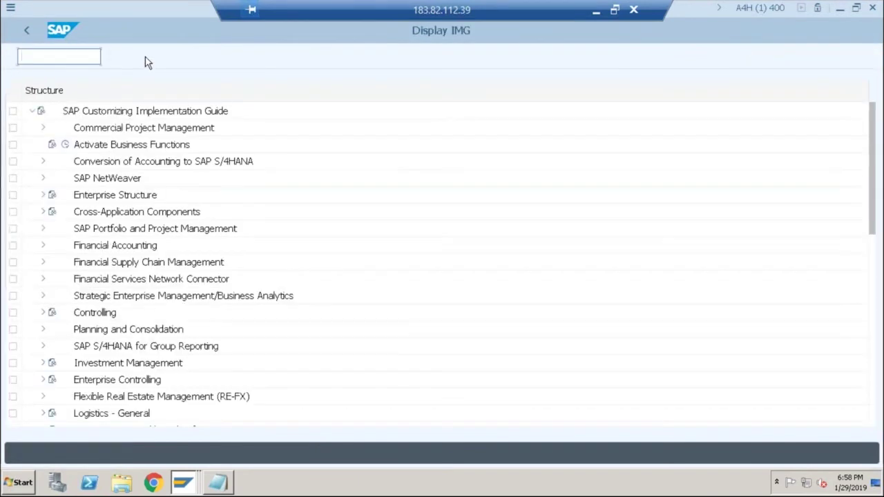
Expand Financial Accounting > General Ledger Accounting > Periodic Processing > Integration > Materials Management
{"action": "left_click", "coordinate": [43, 245]}
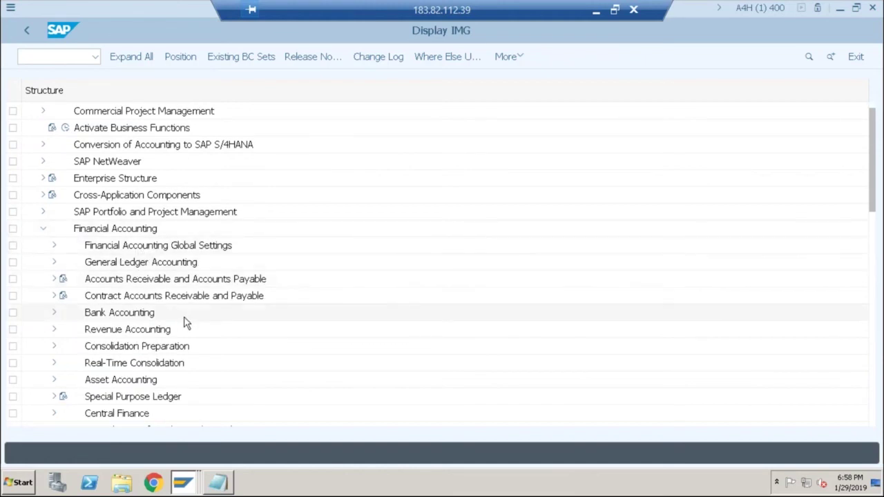
{"action": "left_click", "coordinate": [55, 247]}
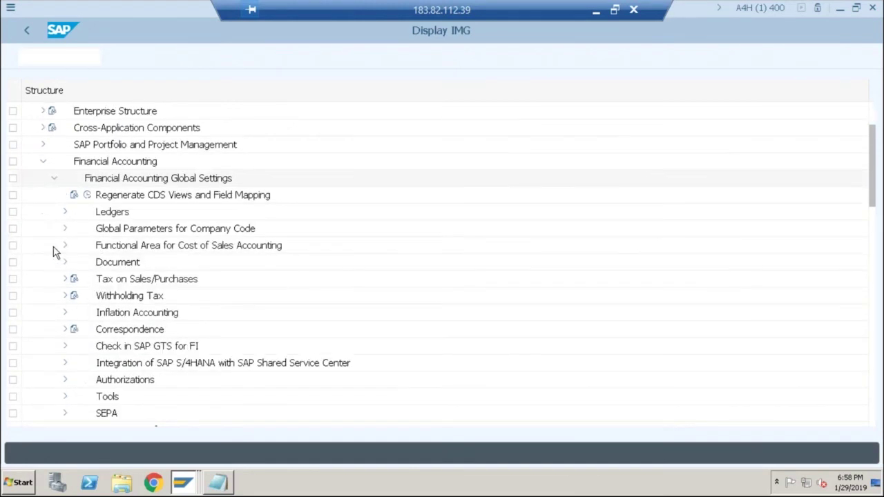
{"action": "left_click", "coordinate": [64, 212]}
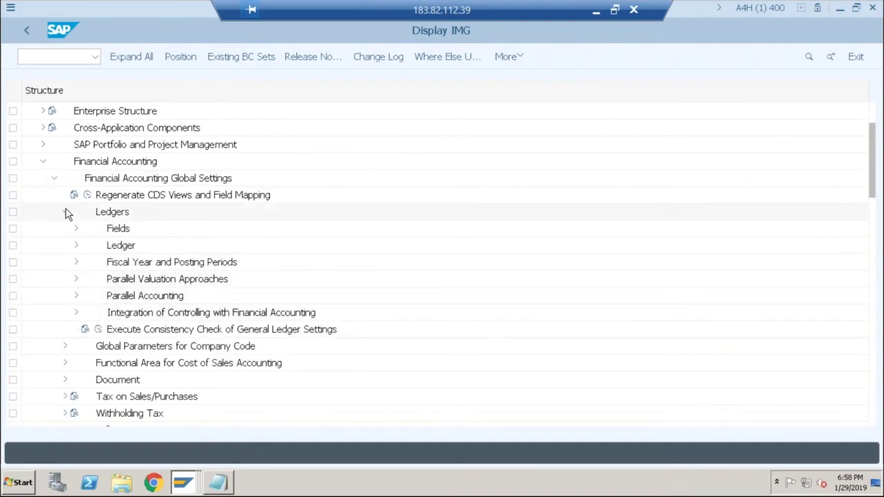
{"action": "left_click", "coordinate": [54, 179]}
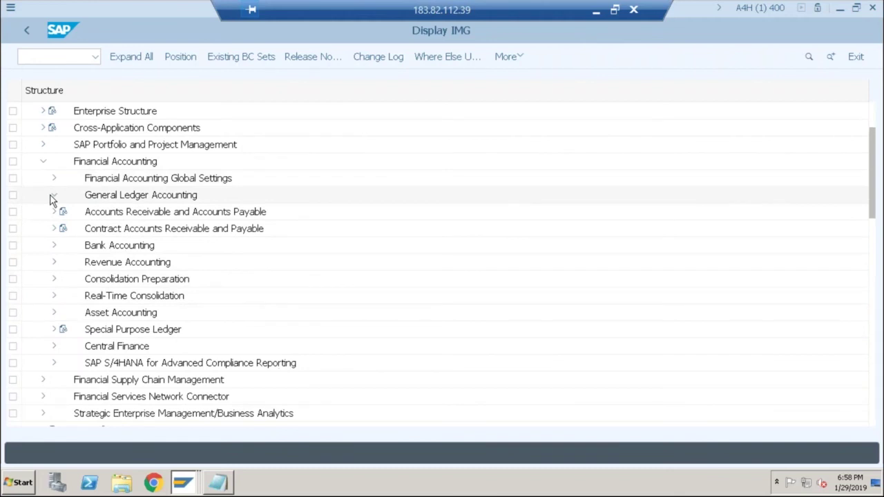
{"action": "left_click", "coordinate": [53, 195]}
{"action": "left_click", "coordinate": [63, 262]}
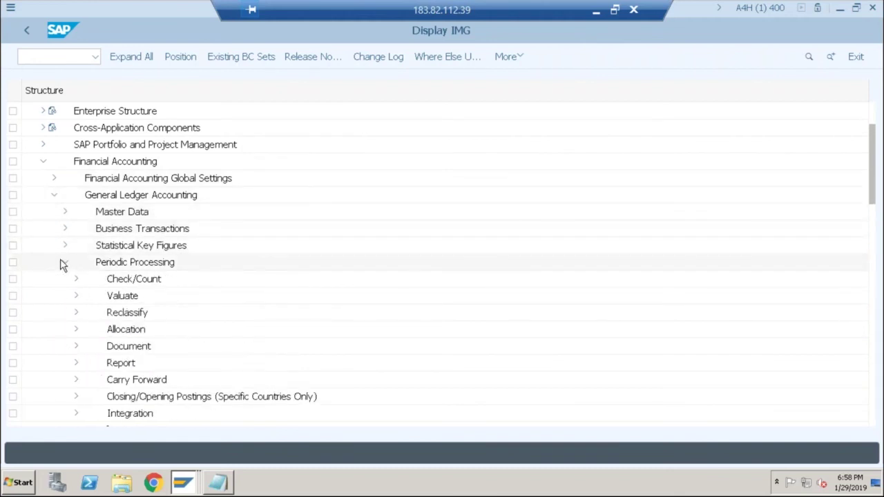
{"action": "left_click", "coordinate": [76, 413]}
{"action": "scroll", "coordinate": [256, 362], "scroll_direction": "up", "scroll_amount": 4}
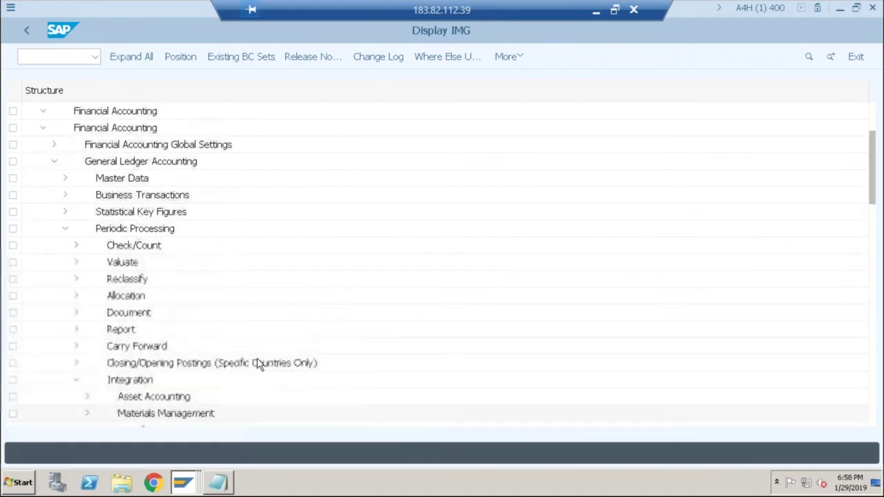
{"action": "scroll", "coordinate": [256, 363], "scroll_direction": "down", "scroll_amount": 5}
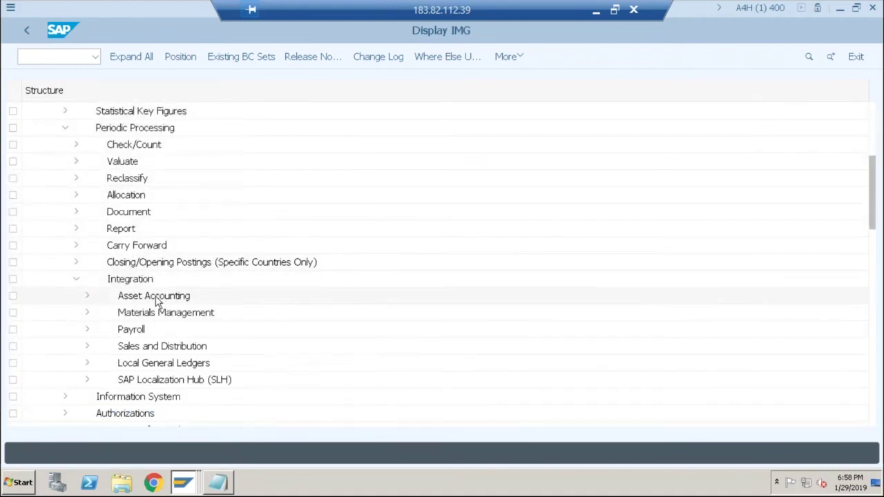
{"action": "left_click", "coordinate": [87, 346]}
{"action": "left_click", "coordinate": [88, 347]}
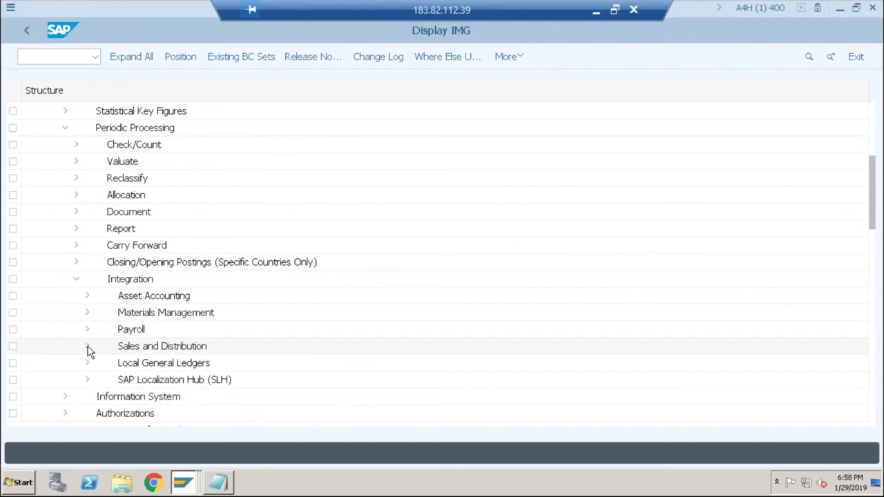
{"action": "left_click", "coordinate": [87, 313]}
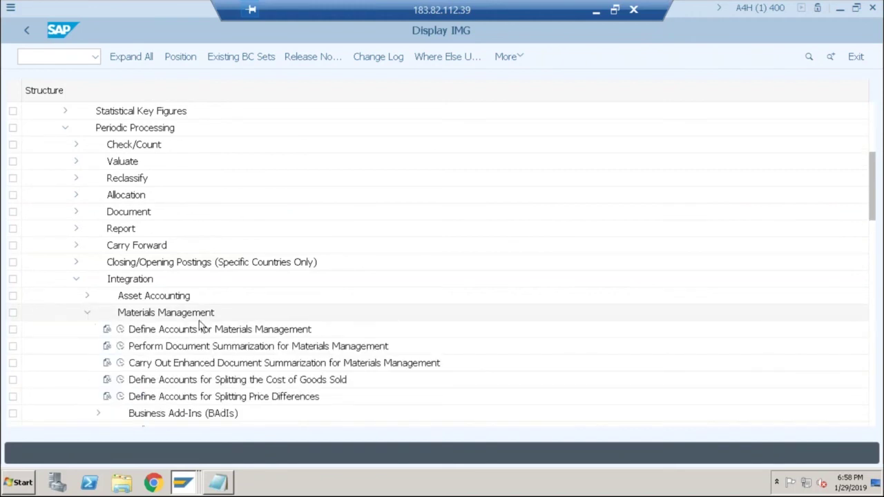
{"action": "left_click", "coordinate": [178, 384]}
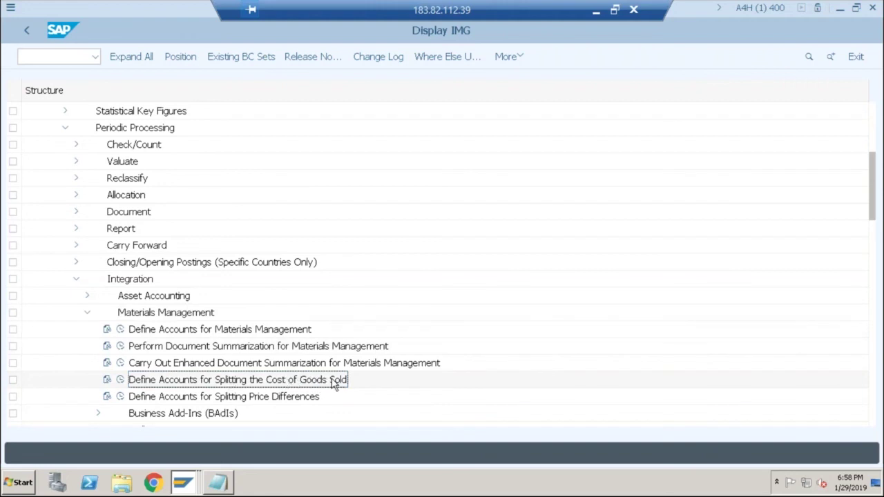
Run Define Accounts for Splitting COGS and add new cost splitting profile SF01 with CO area SF01
{"action": "left_click", "coordinate": [119, 383]}
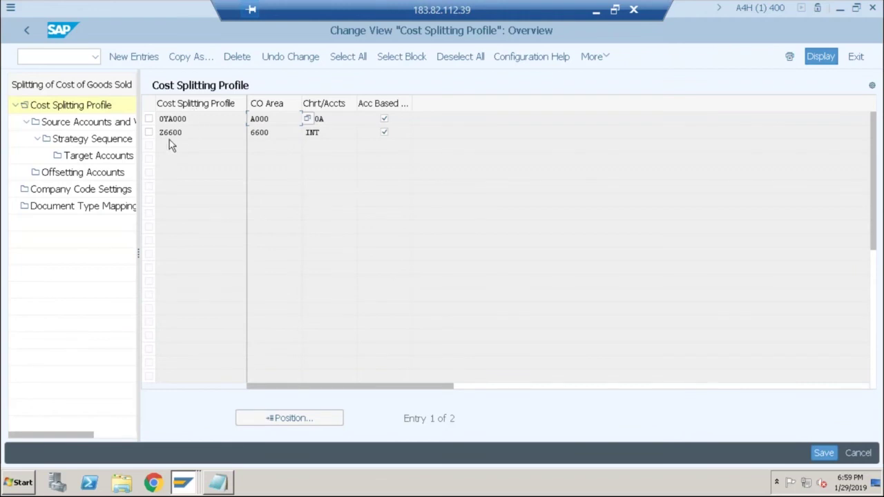
{"action": "left_click", "coordinate": [277, 134]}
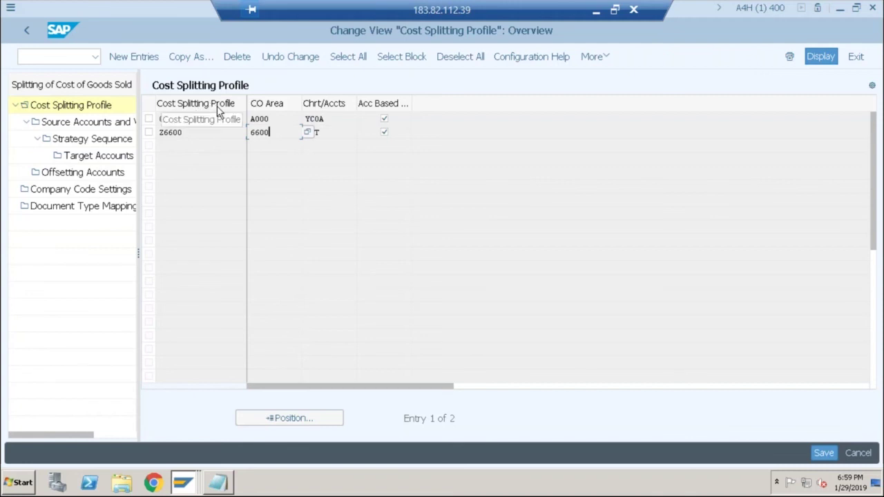
{"action": "left_click", "coordinate": [135, 58]}
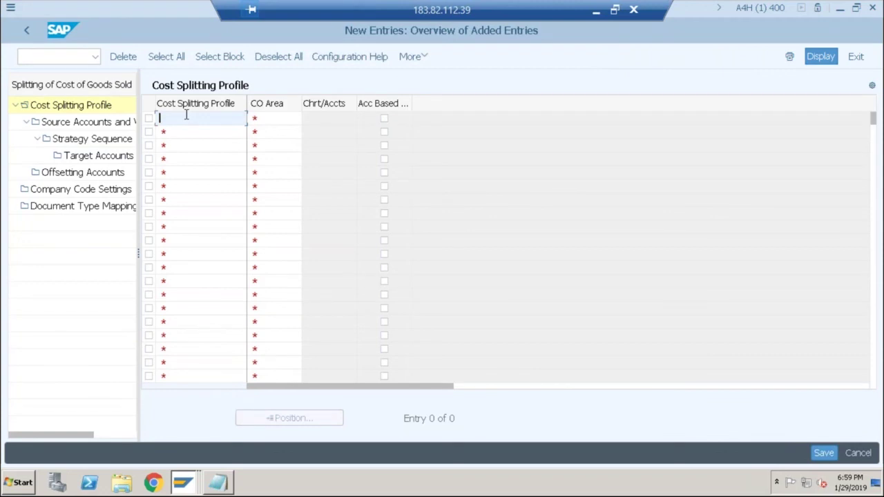
{"action": "type", "text": "SP01"}
{"action": "key", "text": "Tab"}
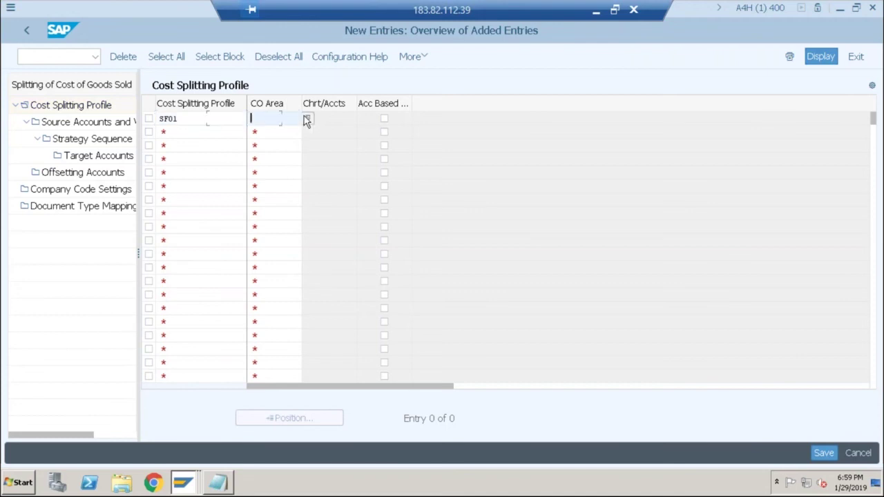
{"action": "type", "text": "sf01"}
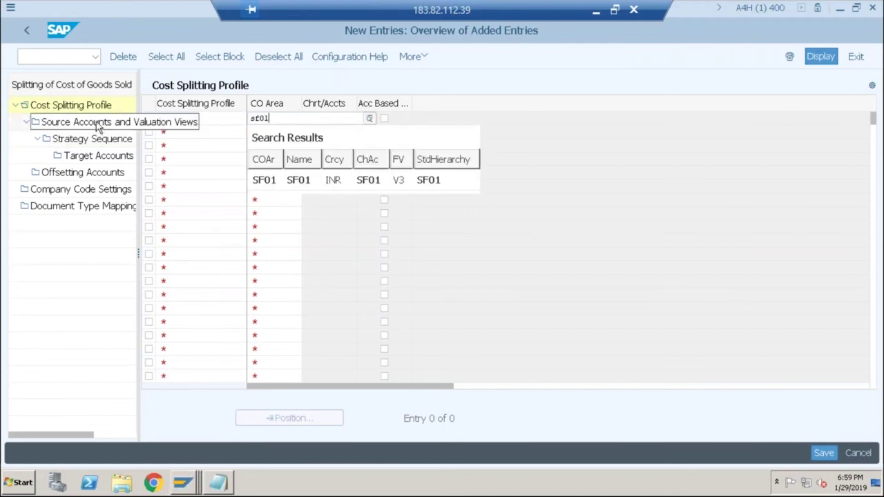
{"action": "key", "text": "Return"}
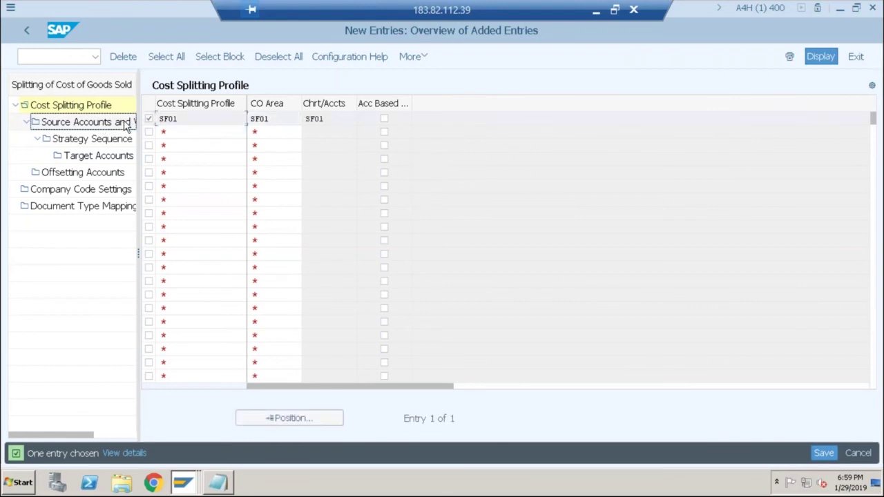
Open Source Accounts and Valuation Views for SF01, check Strategy Sequence and Target Accounts, then return to Gmail
{"action": "double_click", "coordinate": [118, 128]}
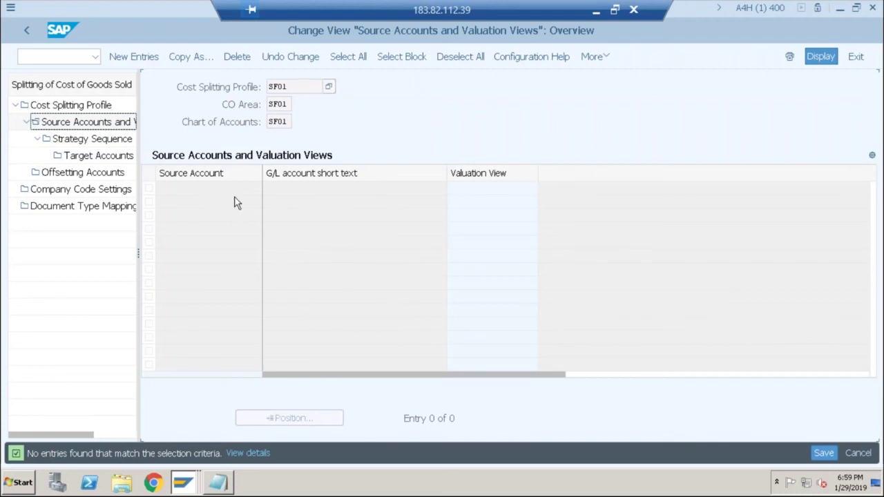
{"action": "left_click", "coordinate": [104, 140]}
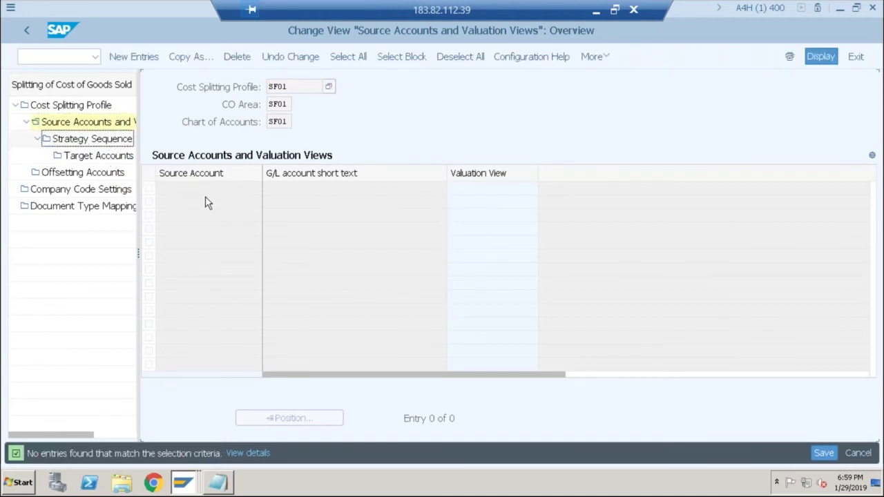
{"action": "left_click", "coordinate": [96, 156]}
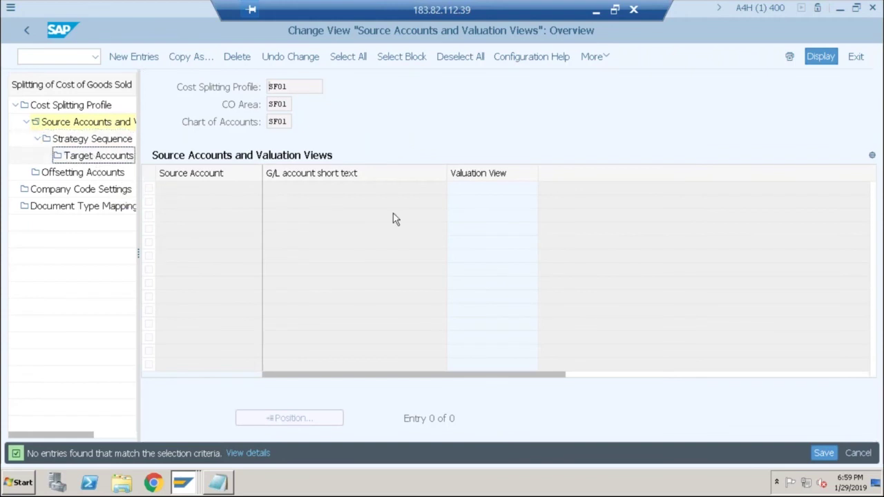
{"action": "left_click", "coordinate": [598, 11]}
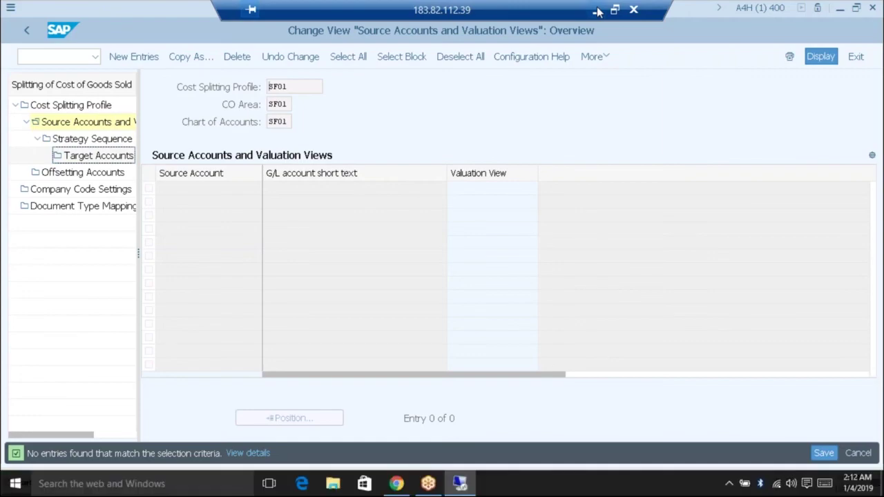
{"action": "left_click", "coordinate": [598, 12]}
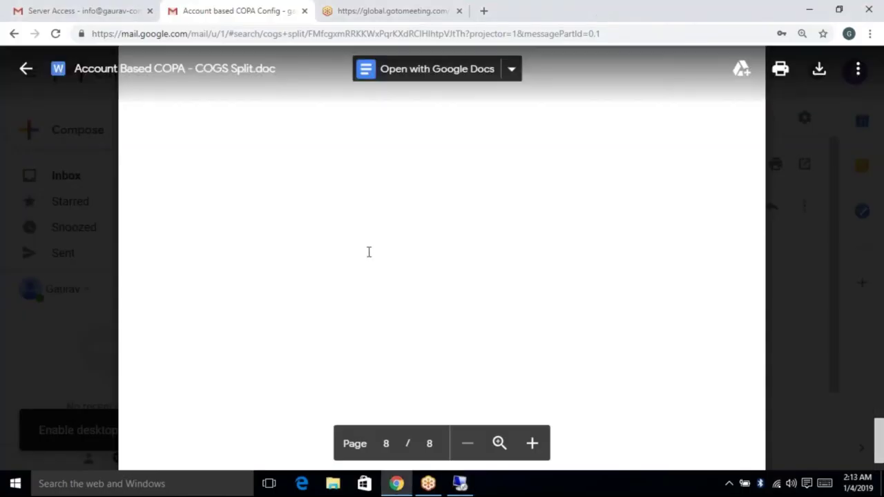
Scroll the Account Based COPA - COGS Split.doc preview to review the SAP screenshots on page 6 of 8
{"action": "scroll", "coordinate": [369, 252], "scroll_direction": "up", "scroll_amount": 5}
{"action": "scroll", "coordinate": [310, 328], "scroll_direction": "up", "scroll_amount": 5}
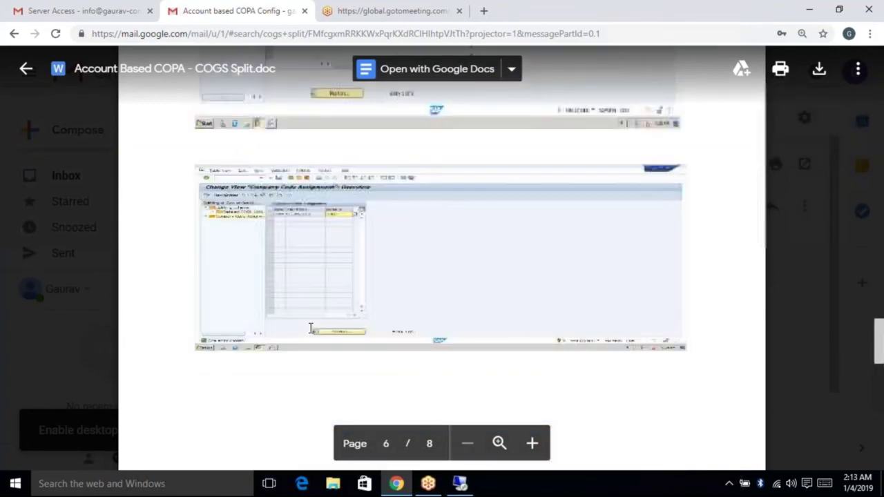
{"action": "scroll", "coordinate": [310, 328], "scroll_direction": "up", "scroll_amount": 5}
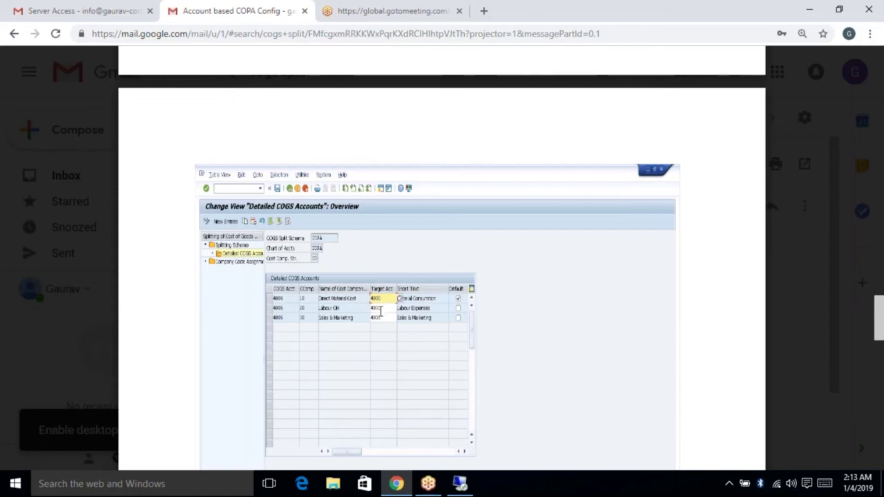
{"action": "scroll", "coordinate": [380, 311], "scroll_direction": "down", "scroll_amount": 3}
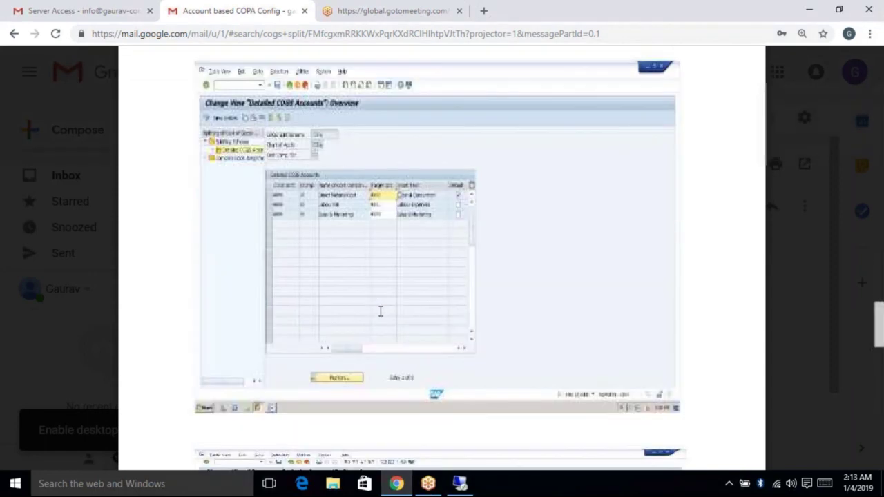
{"action": "scroll", "coordinate": [380, 312], "scroll_direction": "down", "scroll_amount": 4}
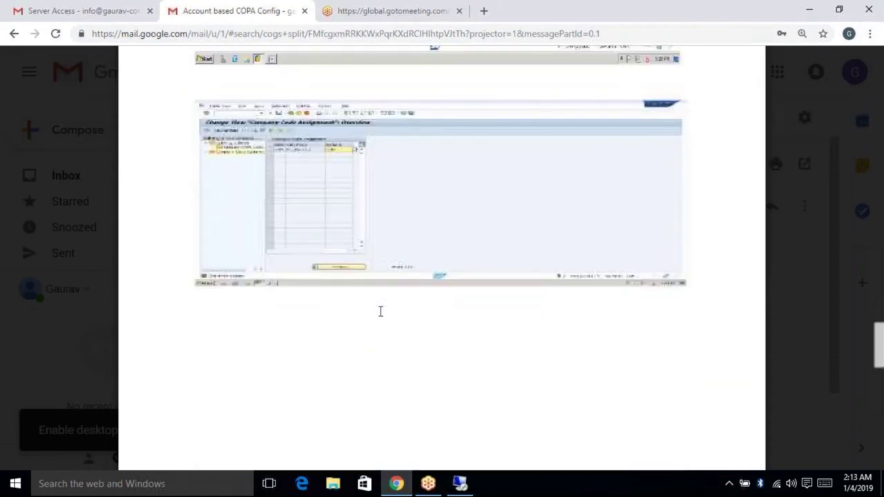
{"action": "scroll", "coordinate": [380, 312], "scroll_direction": "down", "scroll_amount": 4}
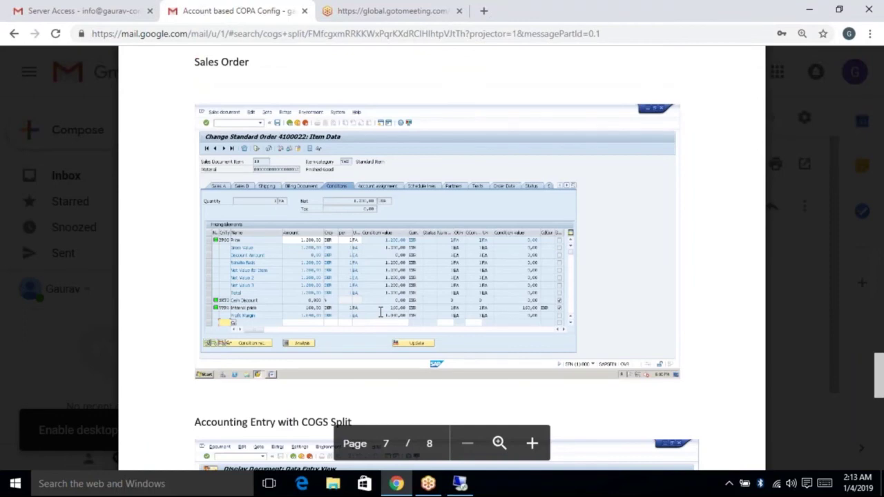
{"action": "scroll", "coordinate": [380, 311], "scroll_direction": "down", "scroll_amount": 6}
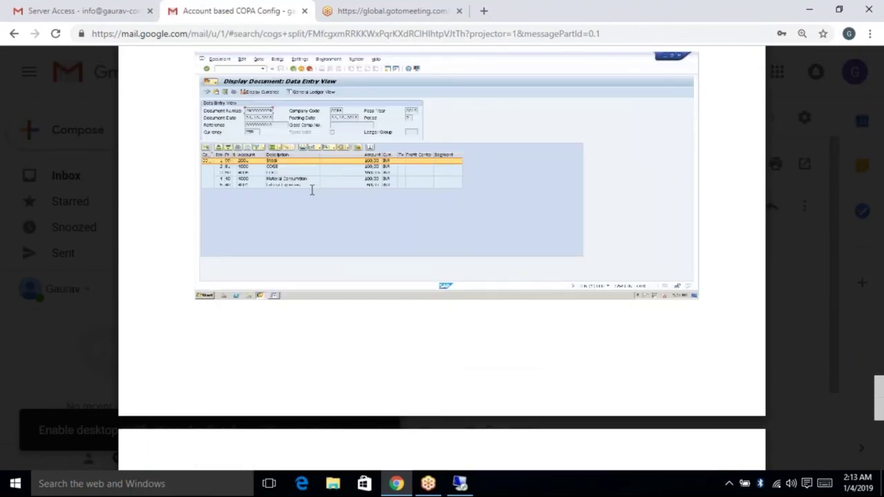
{"action": "scroll", "coordinate": [311, 190], "scroll_direction": "down", "scroll_amount": 1}
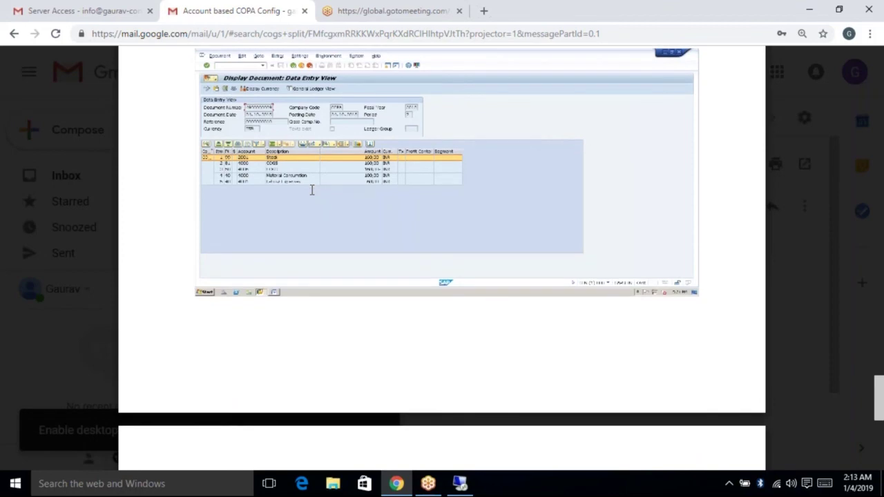
{"action": "scroll", "coordinate": [312, 190], "scroll_direction": "down", "scroll_amount": 1}
{"action": "scroll", "coordinate": [312, 190], "scroll_direction": "up", "scroll_amount": 4}
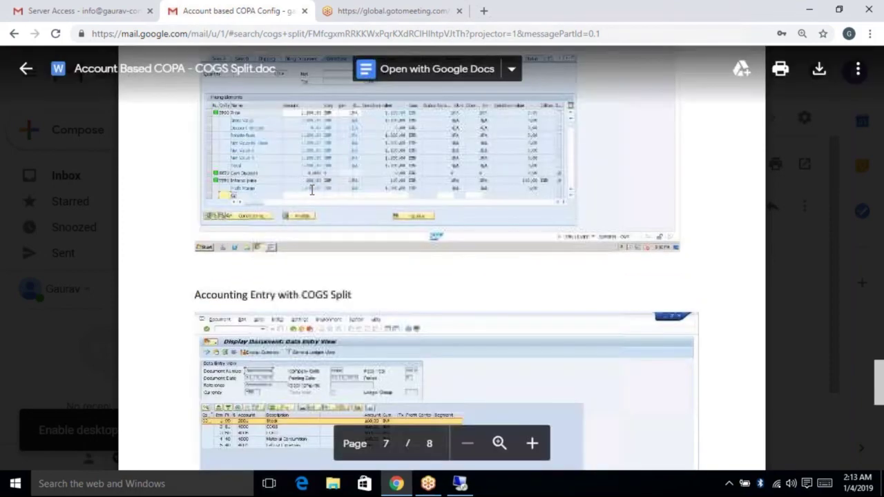
{"action": "scroll", "coordinate": [312, 190], "scroll_direction": "up", "scroll_amount": 4}
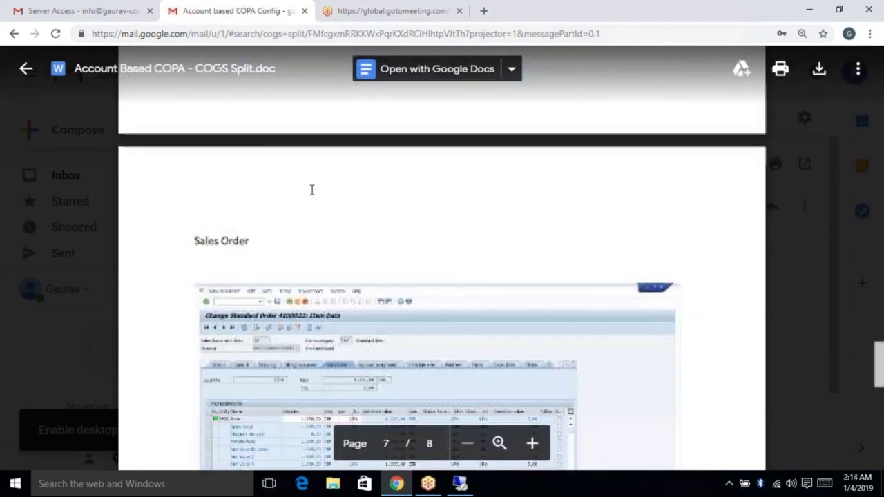
{"action": "scroll", "coordinate": [312, 190], "scroll_direction": "up", "scroll_amount": 4}
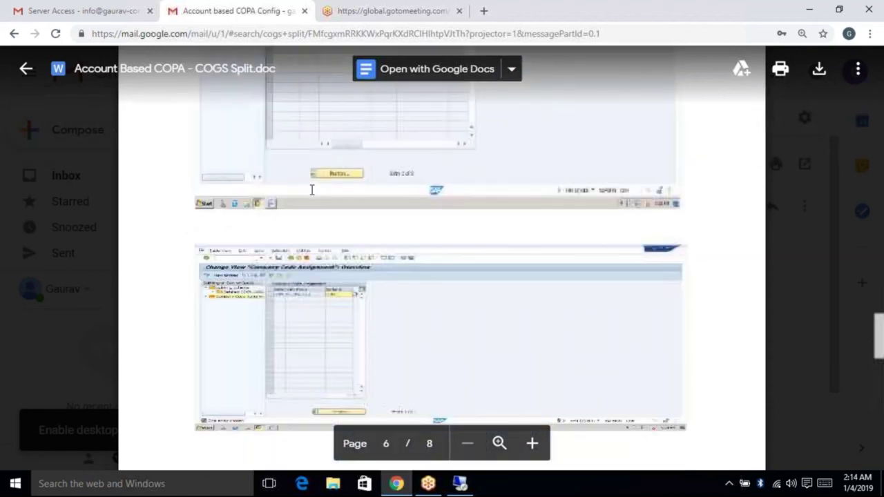
{"action": "scroll", "coordinate": [311, 190], "scroll_direction": "up", "scroll_amount": 3}
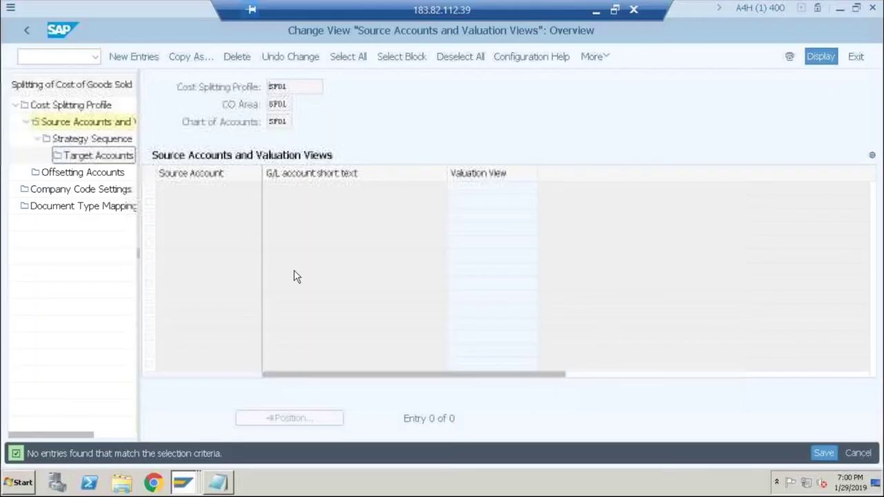
Go back with F3 from the empty Source Accounts view to the Display IMG tree
{"action": "key", "text": "F3"}
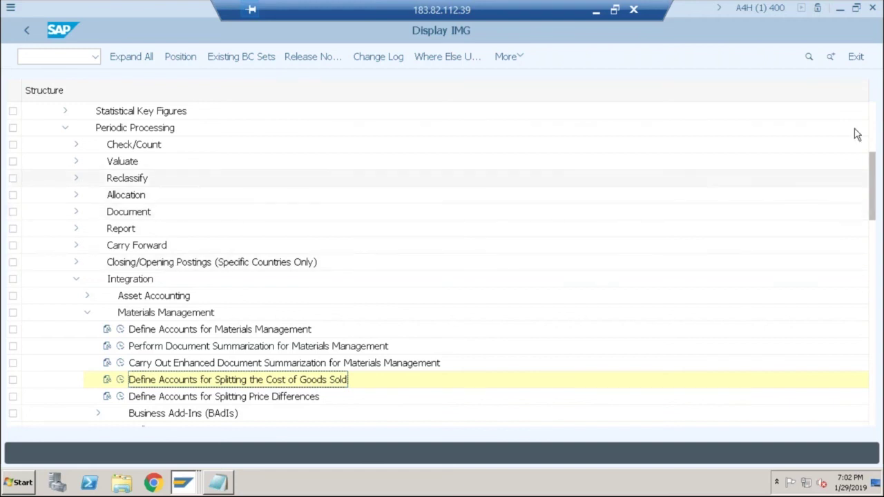
In SPRO, run Define Cost Component Structure under Product Cost Planning > Basic Settings for Material Costing
{"action": "scroll", "coordinate": [872, 123], "scroll_direction": "up", "scroll_amount": 5}
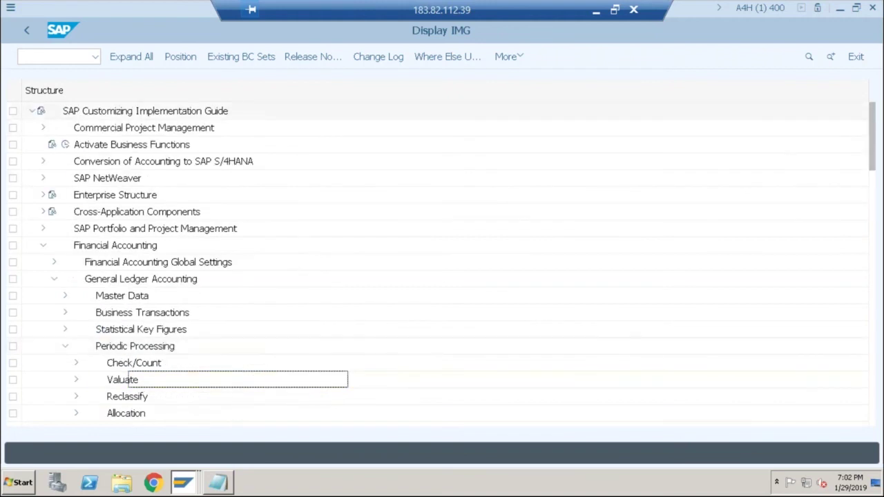
{"action": "left_click", "coordinate": [43, 246]}
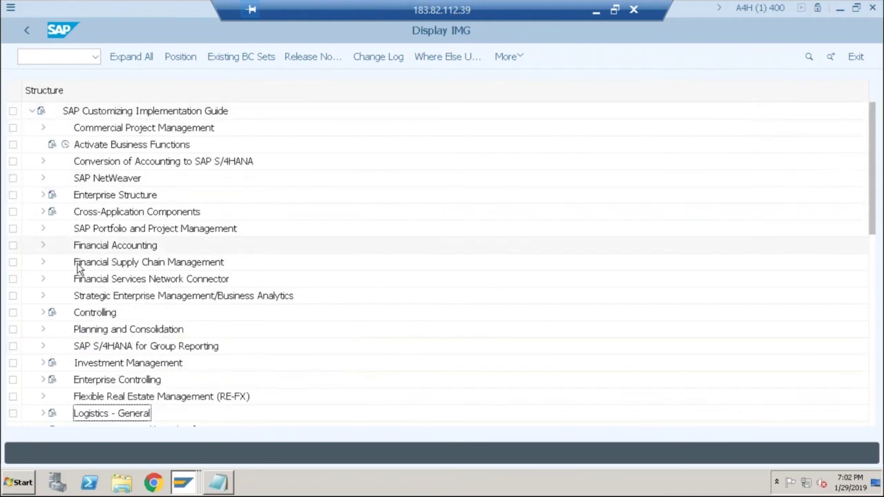
{"action": "left_click", "coordinate": [43, 314]}
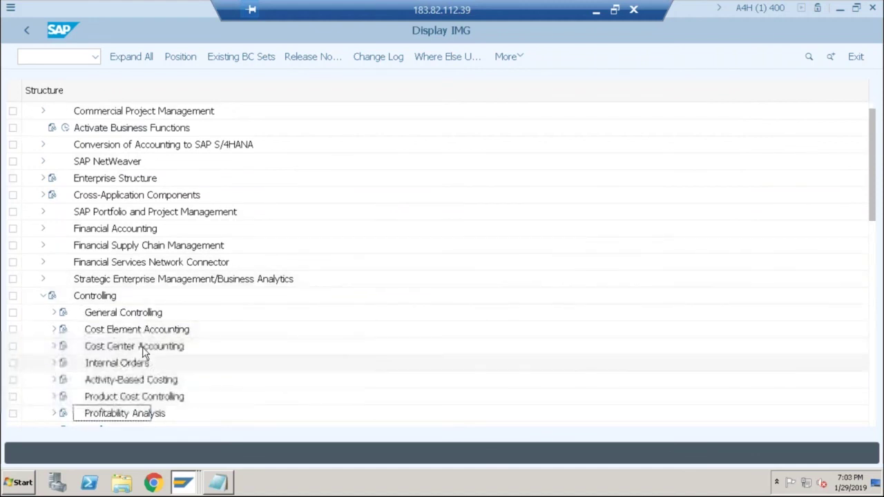
{"action": "left_click", "coordinate": [53, 399]}
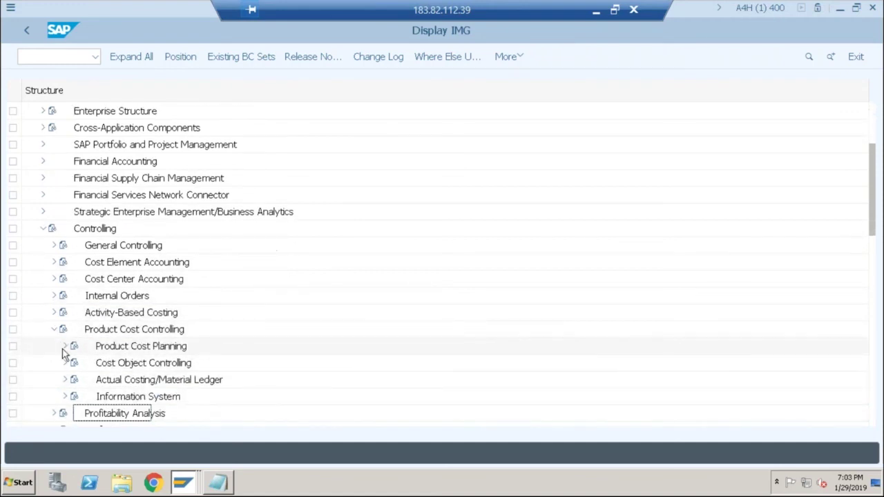
{"action": "left_click", "coordinate": [62, 349]}
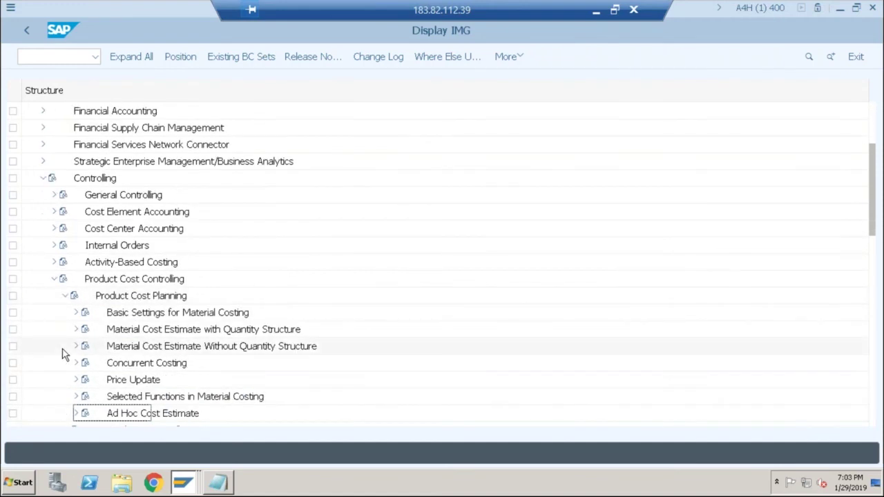
{"action": "left_click", "coordinate": [78, 315]}
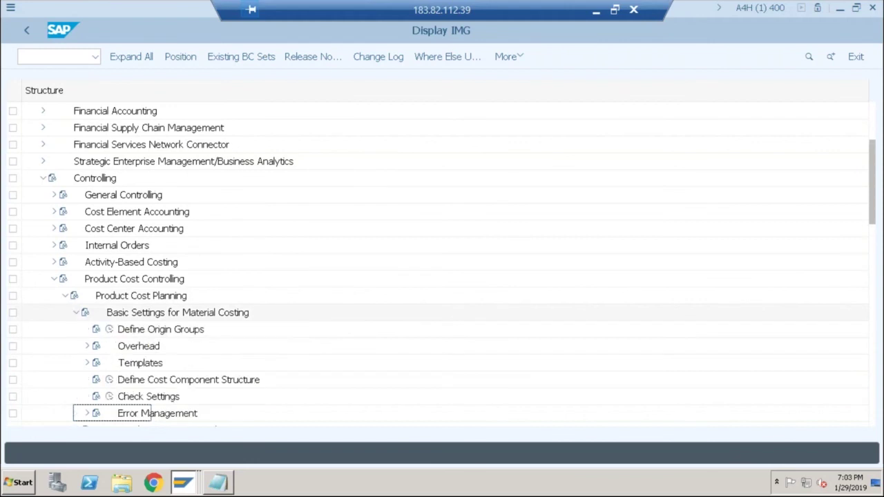
{"action": "left_click", "coordinate": [109, 380]}
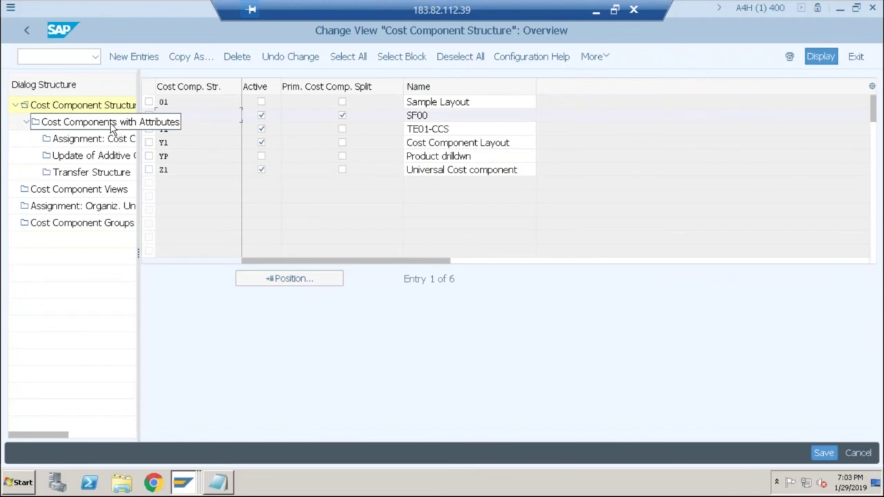
Open structure SF's cost components and review numbers 1, 30, 50: Raw Material, Wages, Welding
{"action": "double_click", "coordinate": [110, 129]}
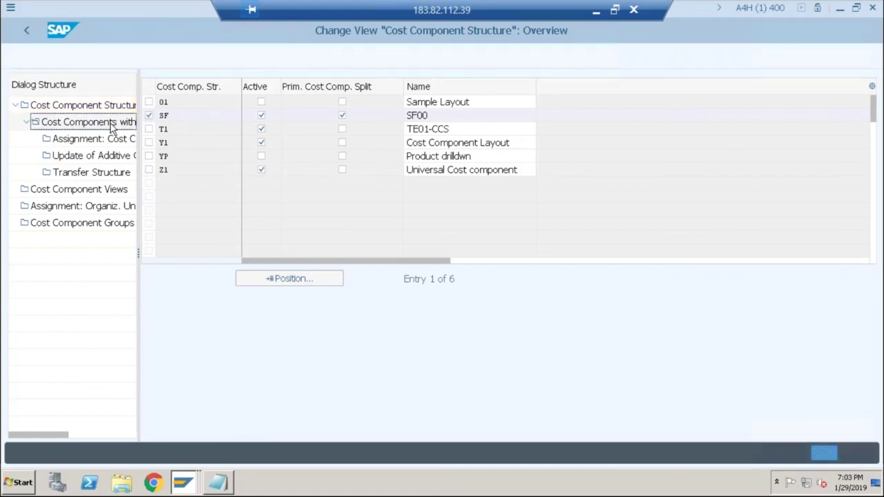
{"action": "left_click", "coordinate": [256, 130]}
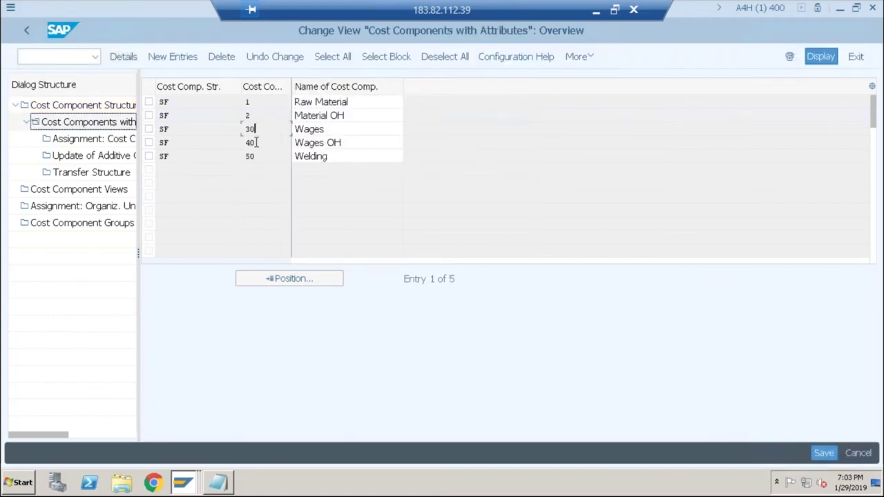
{"action": "left_click", "coordinate": [352, 102]}
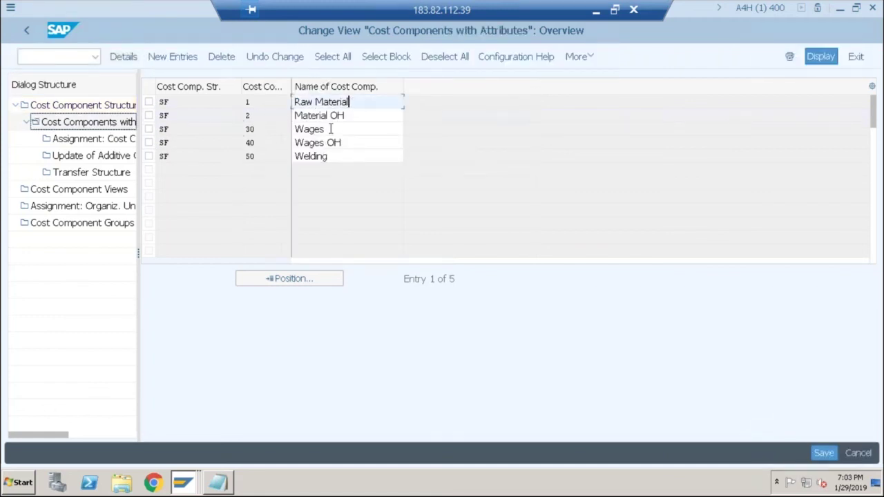
{"action": "left_click", "coordinate": [329, 129]}
{"action": "left_click", "coordinate": [330, 156]}
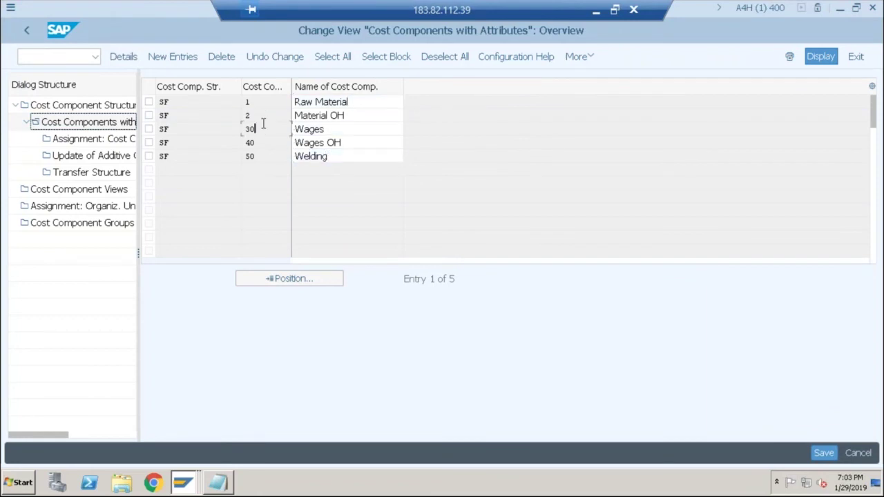
{"action": "left_click", "coordinate": [263, 102]}
{"action": "left_click", "coordinate": [267, 155]}
{"action": "left_click", "coordinate": [268, 102]}
{"action": "left_click", "coordinate": [356, 101]}
{"action": "left_click", "coordinate": [336, 130]}
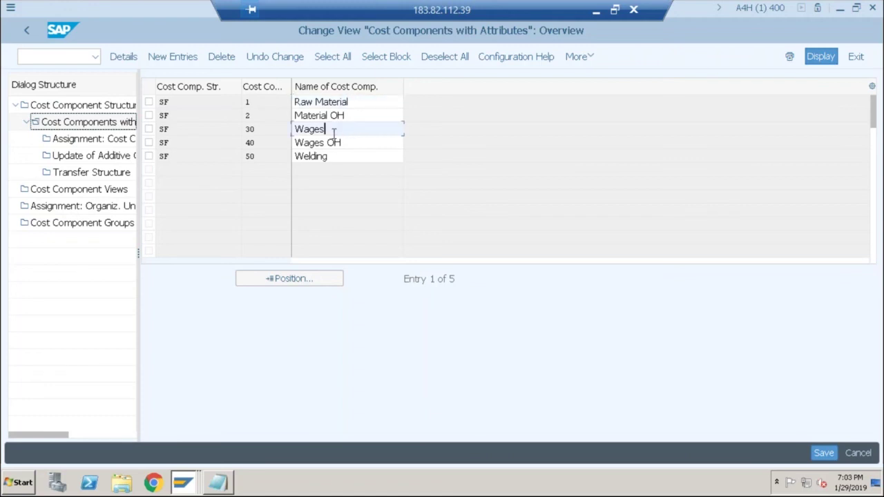
{"action": "left_click", "coordinate": [334, 156]}
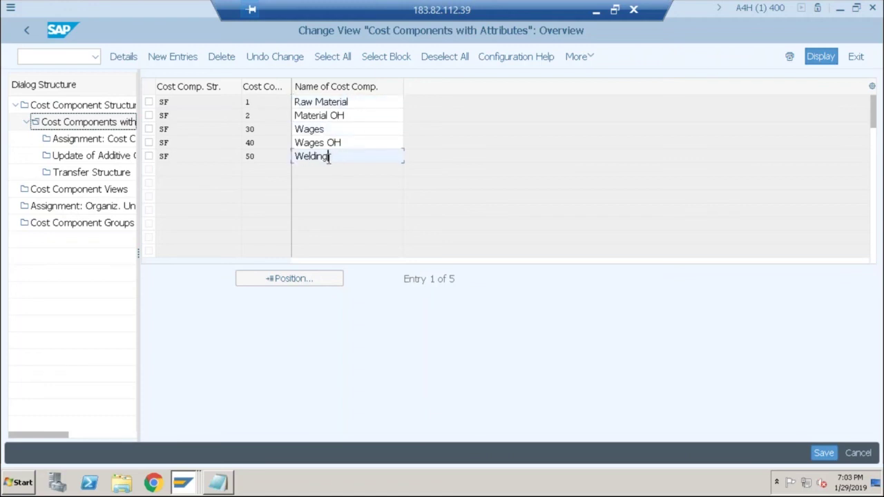
{"action": "left_click", "coordinate": [368, 101]}
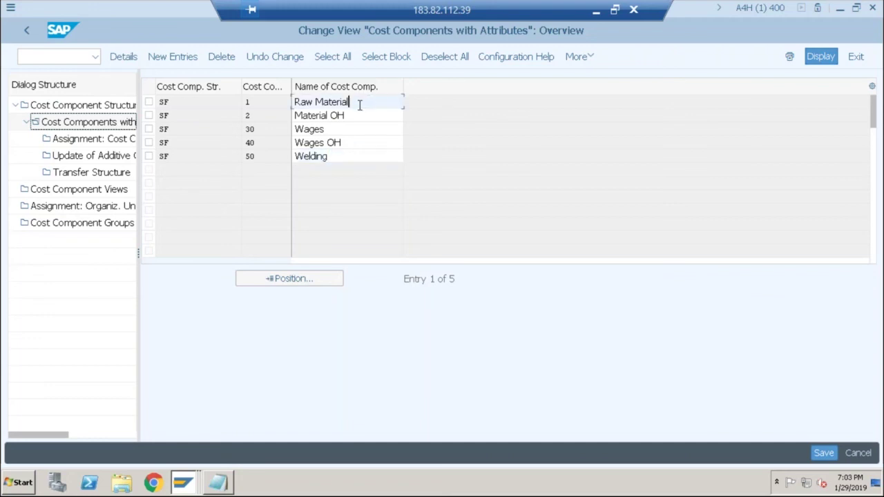
Highlight the Raw Material, Wages and Welding names alongside component numbers 1, 30 and 50
{"action": "left_click_drag", "start_coordinate": [348, 102], "coordinate": [281, 104]}
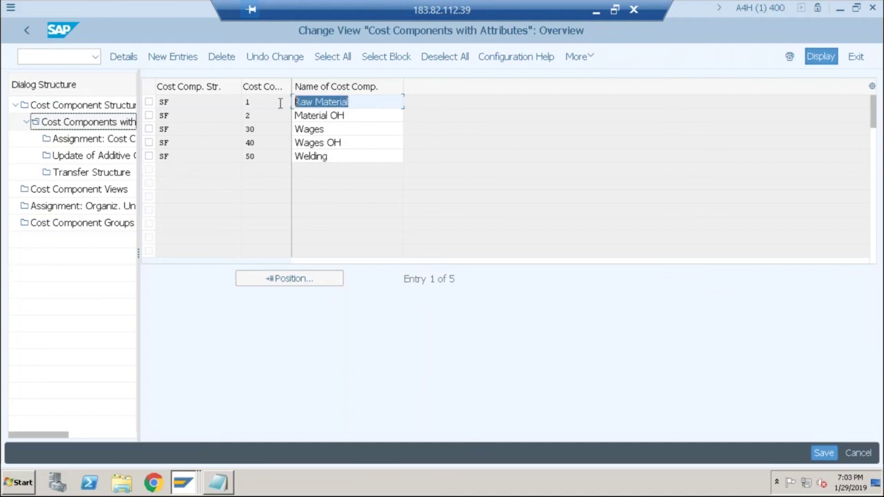
{"action": "left_click_drag", "start_coordinate": [326, 129], "coordinate": [292, 130]}
{"action": "left_click_drag", "start_coordinate": [329, 157], "coordinate": [291, 159]}
{"action": "left_click", "coordinate": [285, 157]}
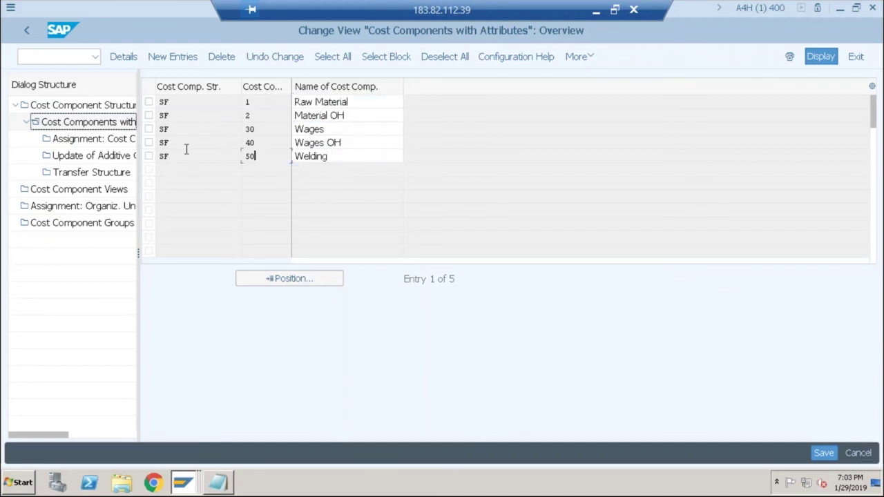
{"action": "left_click", "coordinate": [262, 101]}
{"action": "left_click", "coordinate": [263, 131]}
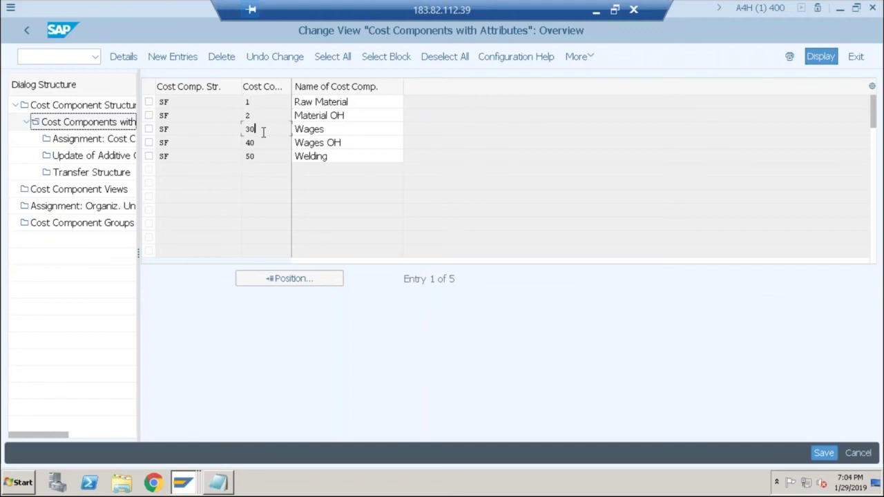
{"action": "left_click", "coordinate": [331, 129]}
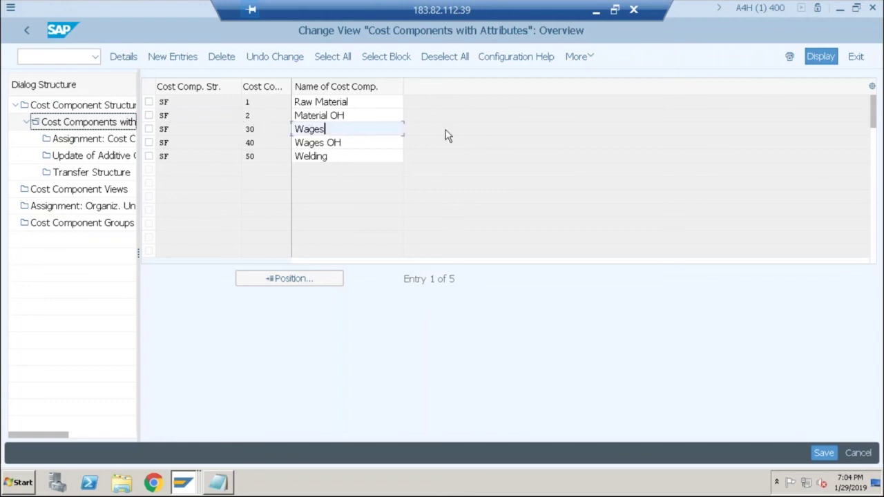
{"action": "left_click", "coordinate": [263, 157]}
{"action": "left_click", "coordinate": [400, 152]}
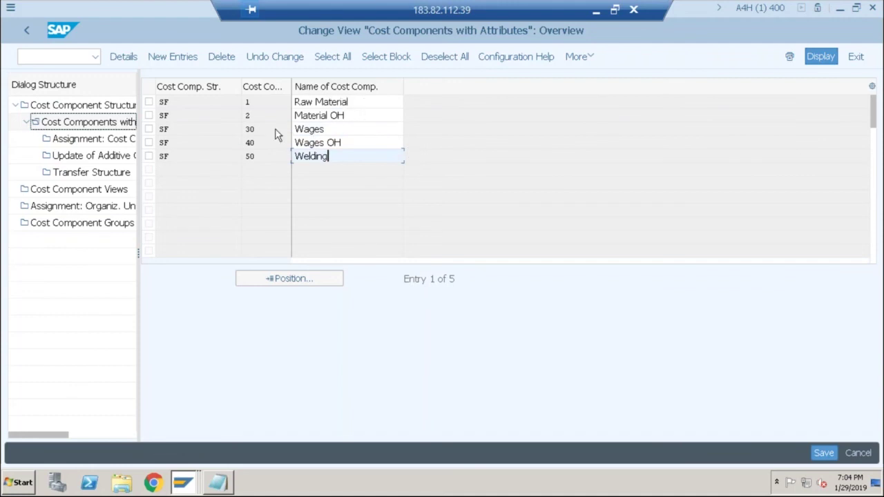
{"action": "left_click", "coordinate": [35, 55]}
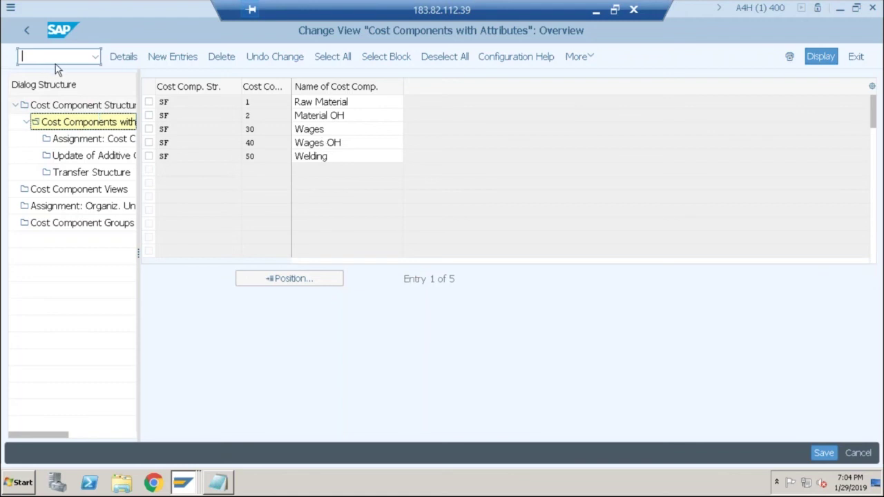
Create a CK11N cost estimate for material 84, plant SF01, variant PPC1, and check its 1.000,00 INR cost
{"action": "type", "text": "/nck11n"}
{"action": "key", "text": "Return"}
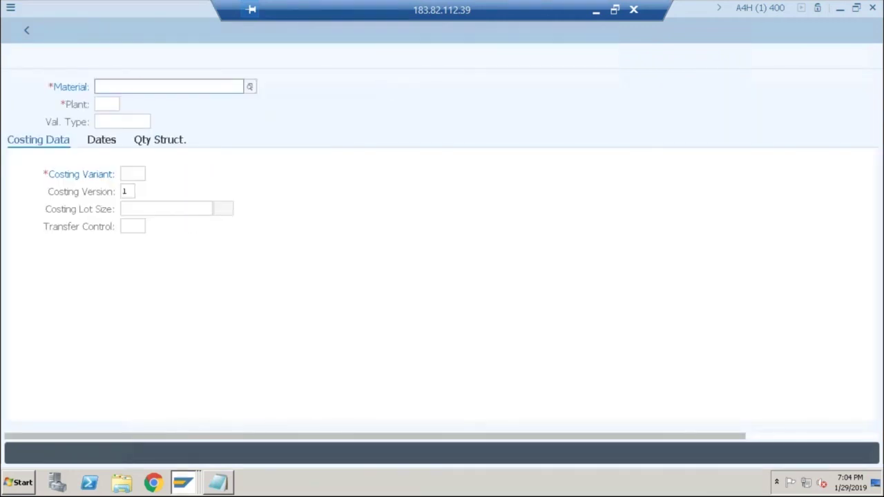
{"action": "type", "text": "84"}
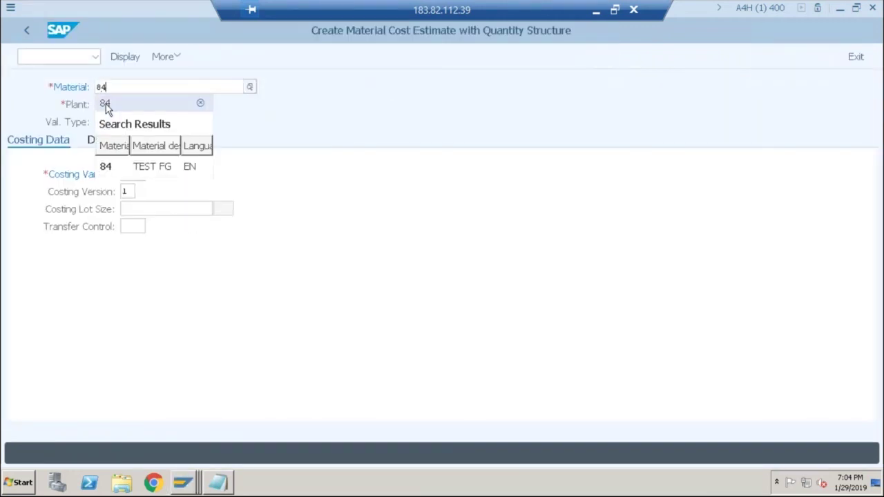
{"action": "left_click", "coordinate": [106, 105]}
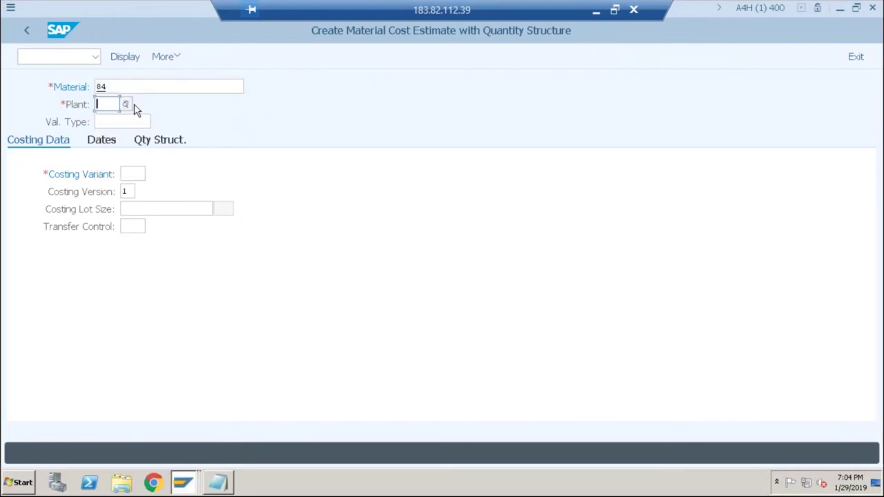
{"action": "left_click", "coordinate": [134, 105]}
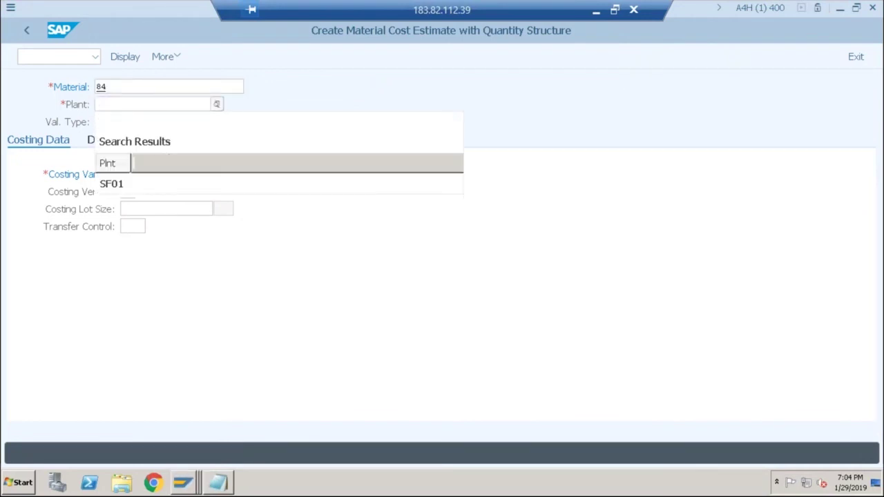
{"action": "left_click", "coordinate": [119, 121]}
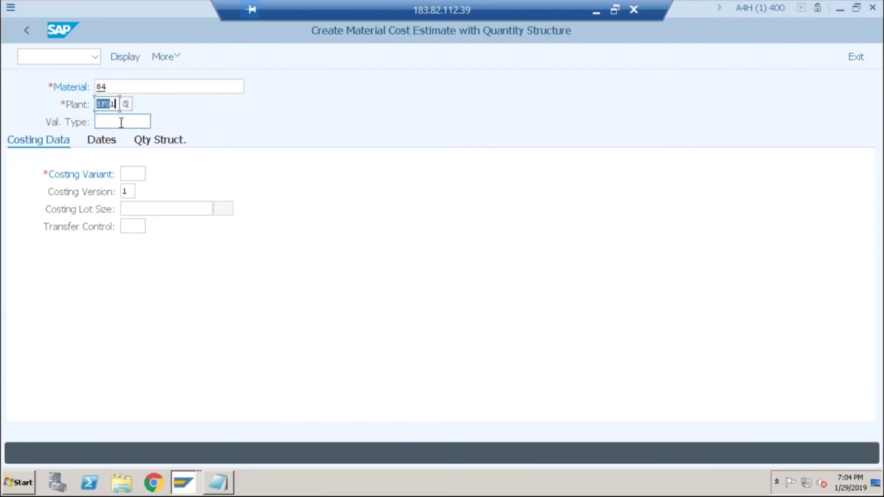
{"action": "key", "text": "Return"}
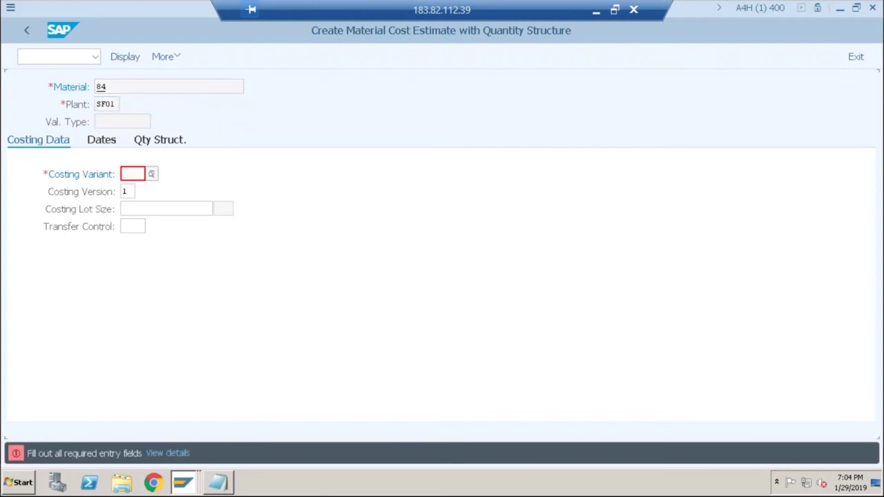
{"action": "left_click", "coordinate": [135, 191]}
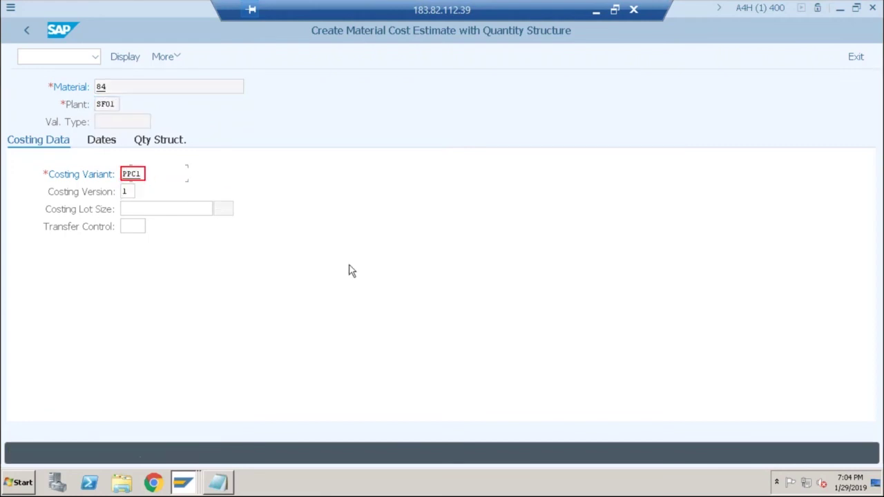
{"action": "key", "text": "Return"}
{"action": "key", "text": "Return"}
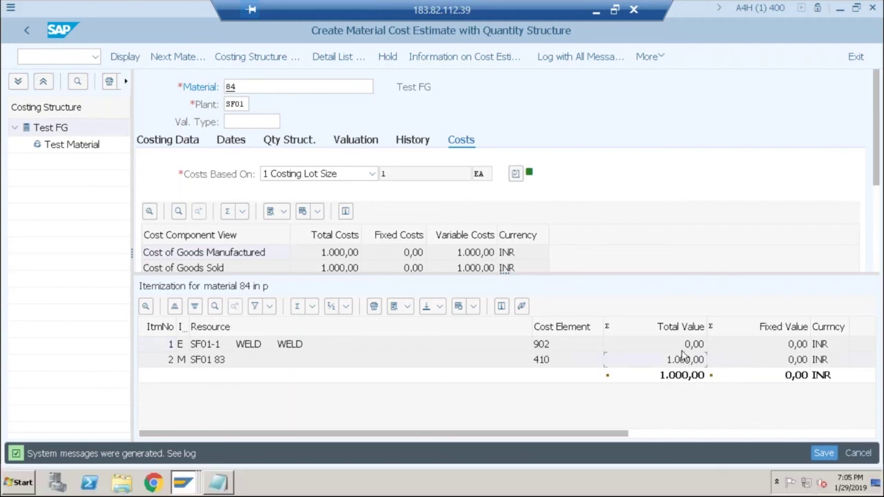
{"action": "left_click", "coordinate": [700, 348]}
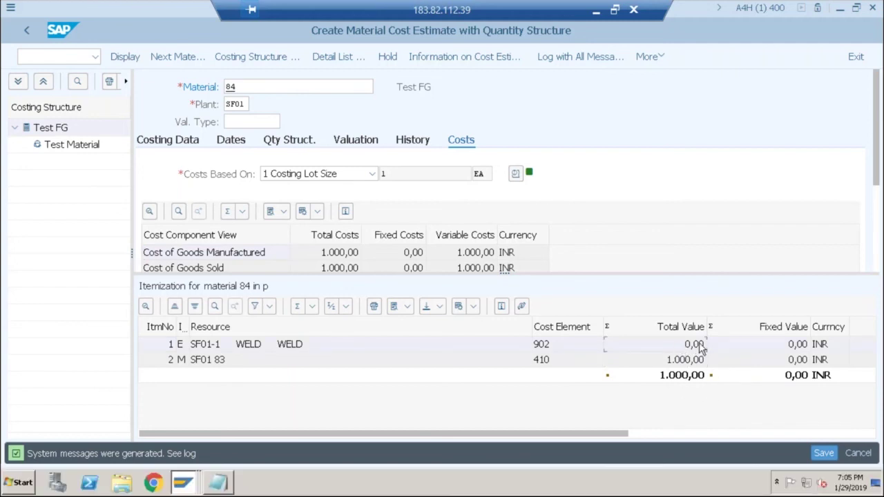